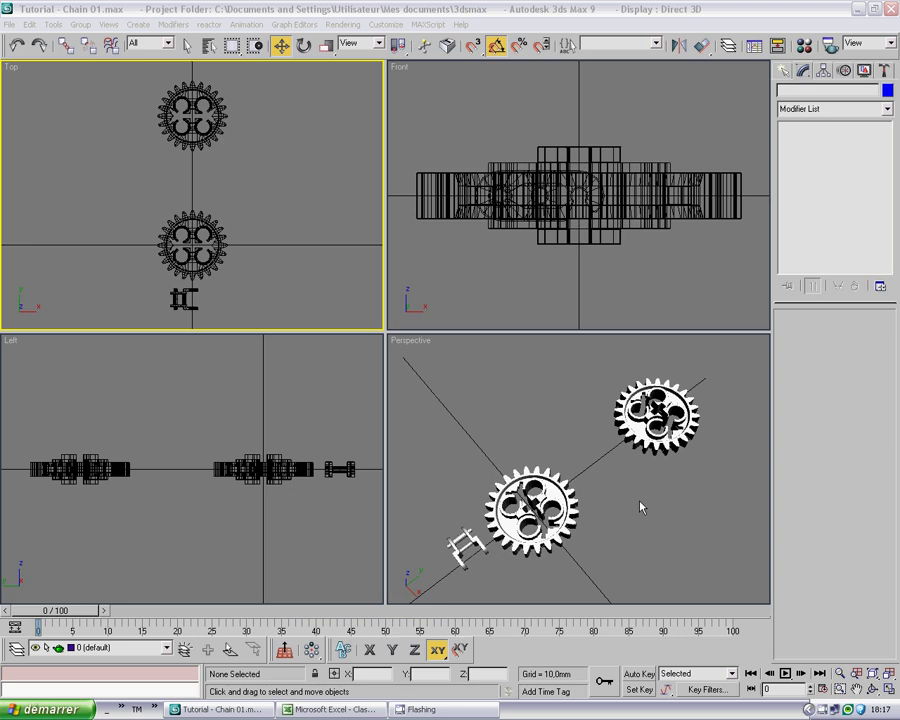
Inspect the two gears and the chain link in the Top view, checking their position coordinates and the spacing between the gears.
click(248, 129)
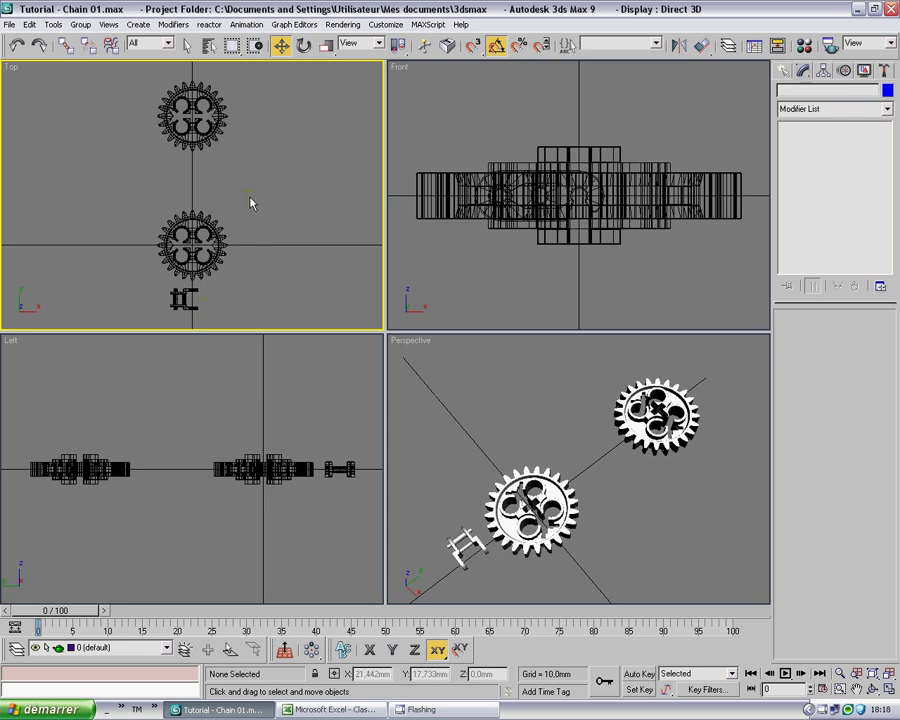
drag(252, 203, 139, 165)
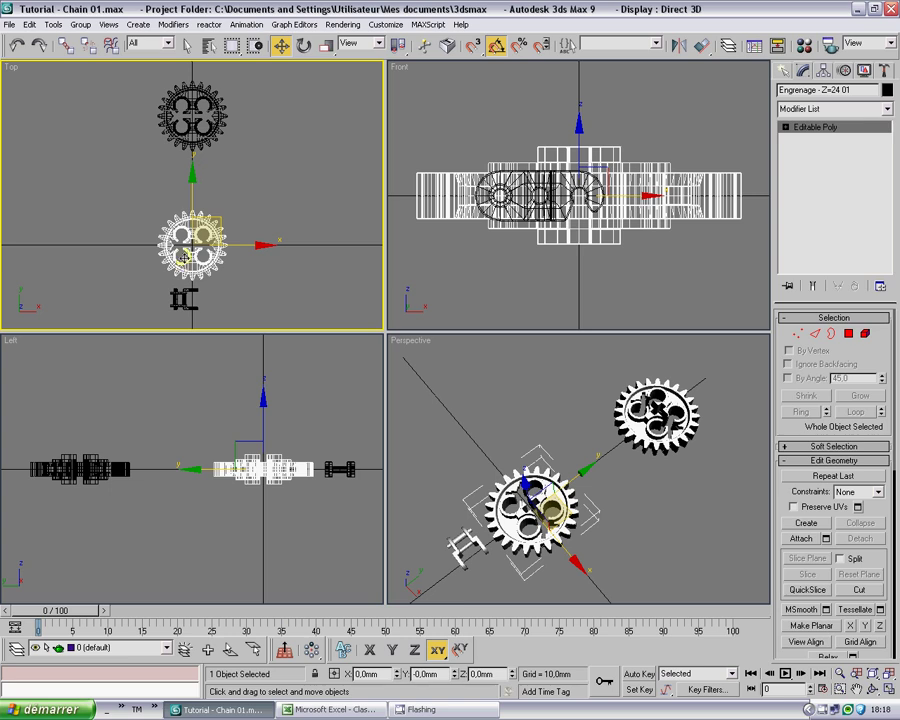
click(196, 122)
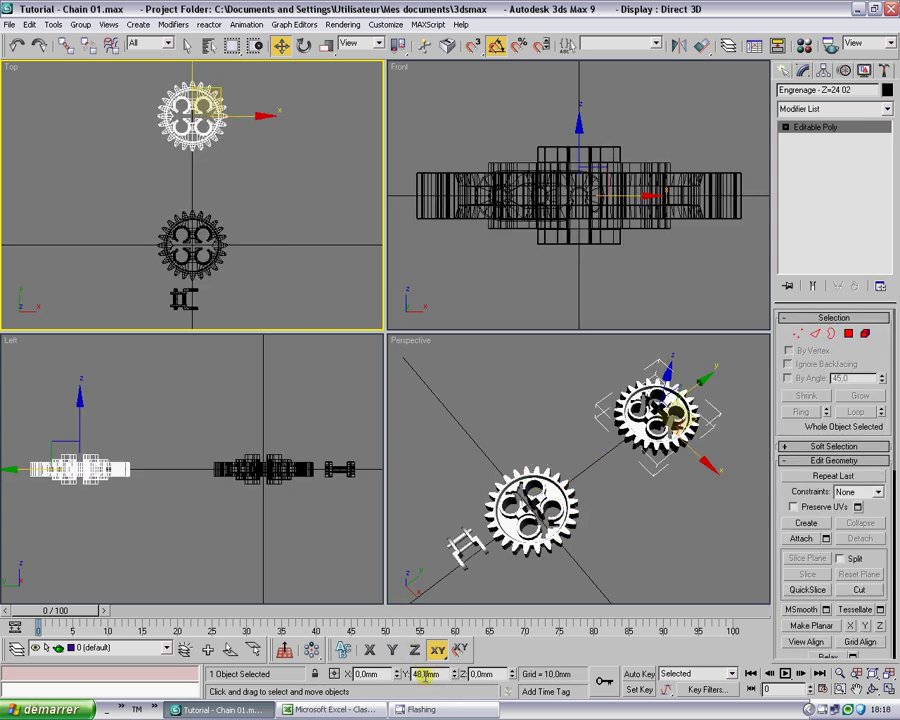
drag(448, 674, 404, 672)
click(263, 195)
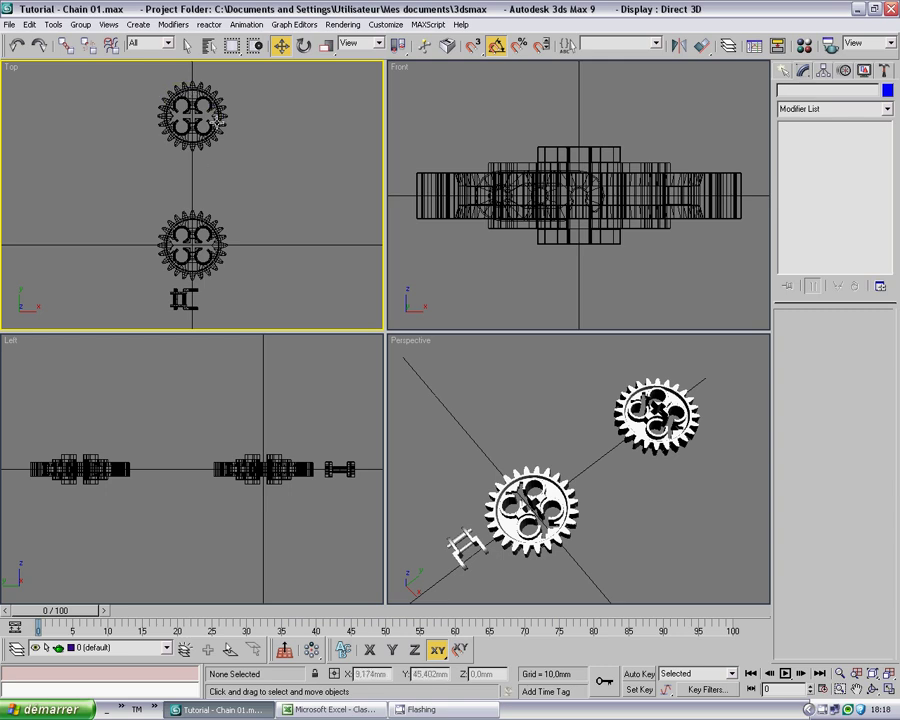
click(180, 98)
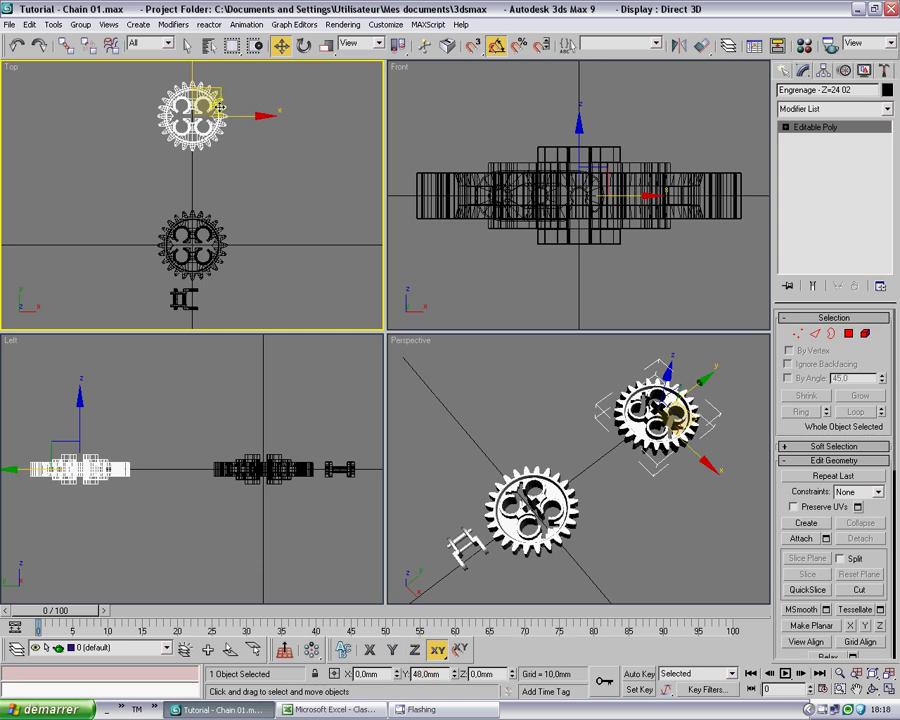
click(261, 195)
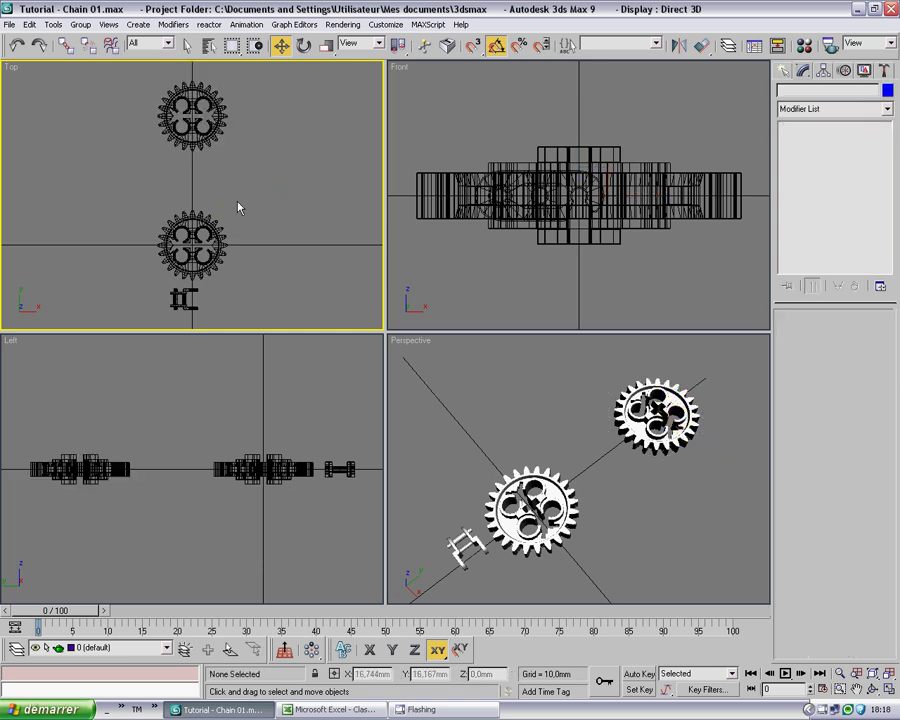
click(213, 226)
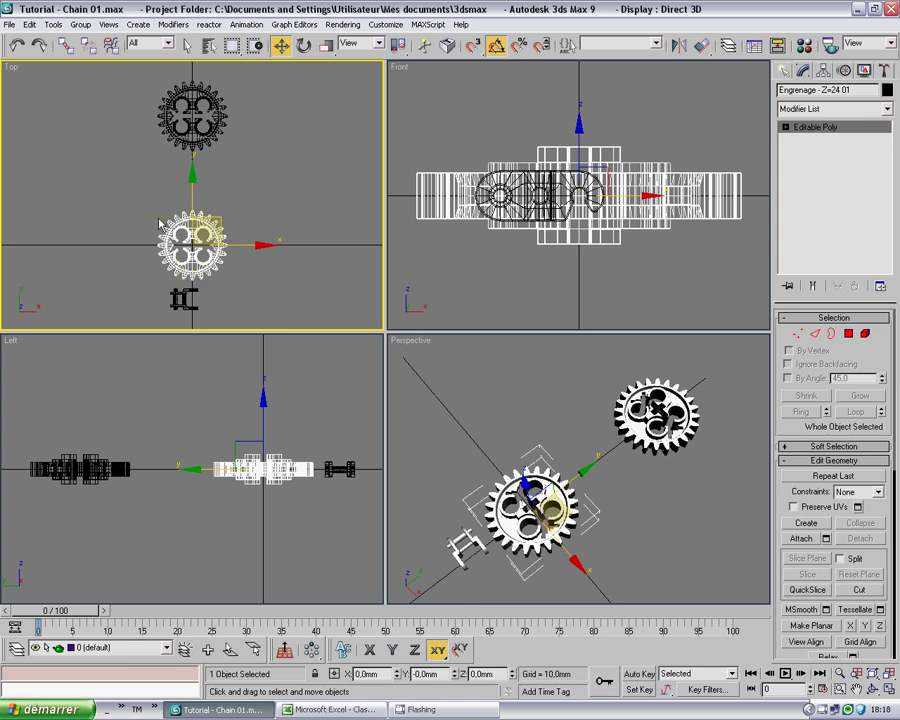
click(262, 296)
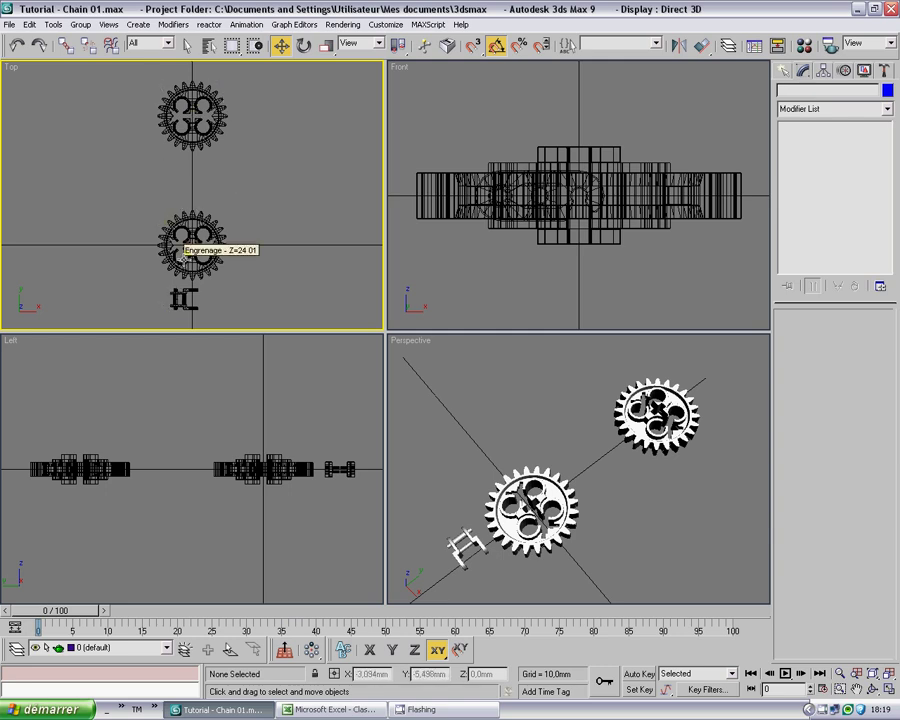
click(322, 705)
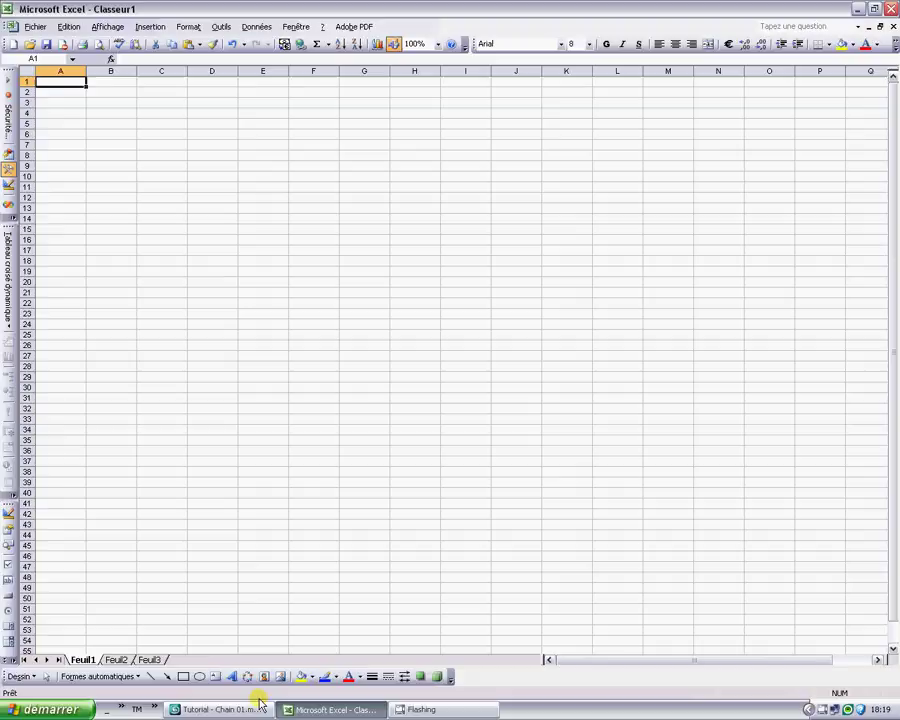
click(225, 709)
click(185, 302)
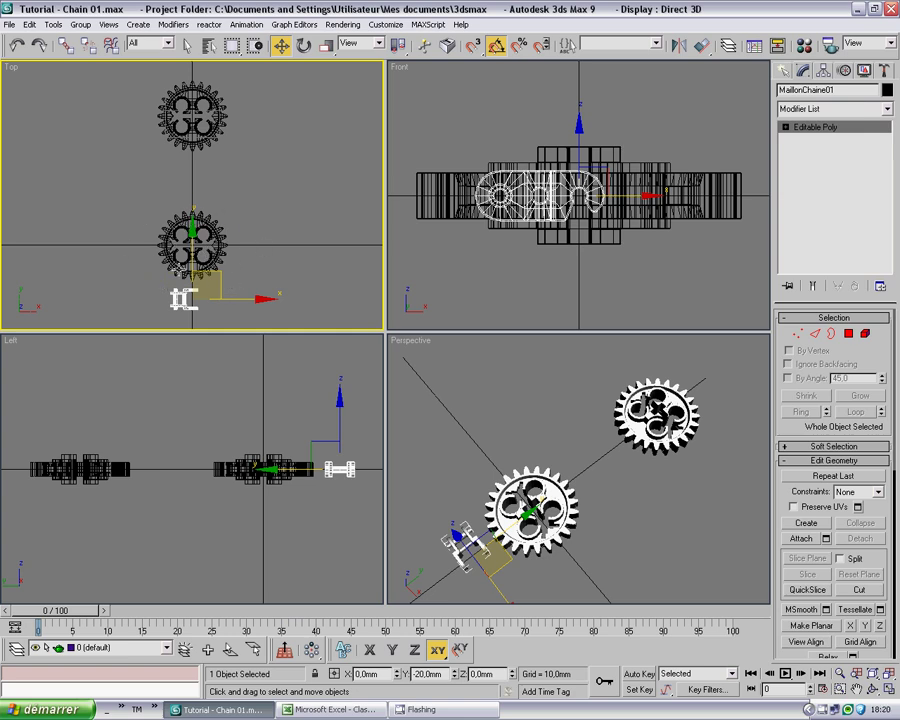
Switch to Excel and enter 12 in cell A1 with the label "chain parts" in B1.
click(316, 706)
text(12)
key(Tab)
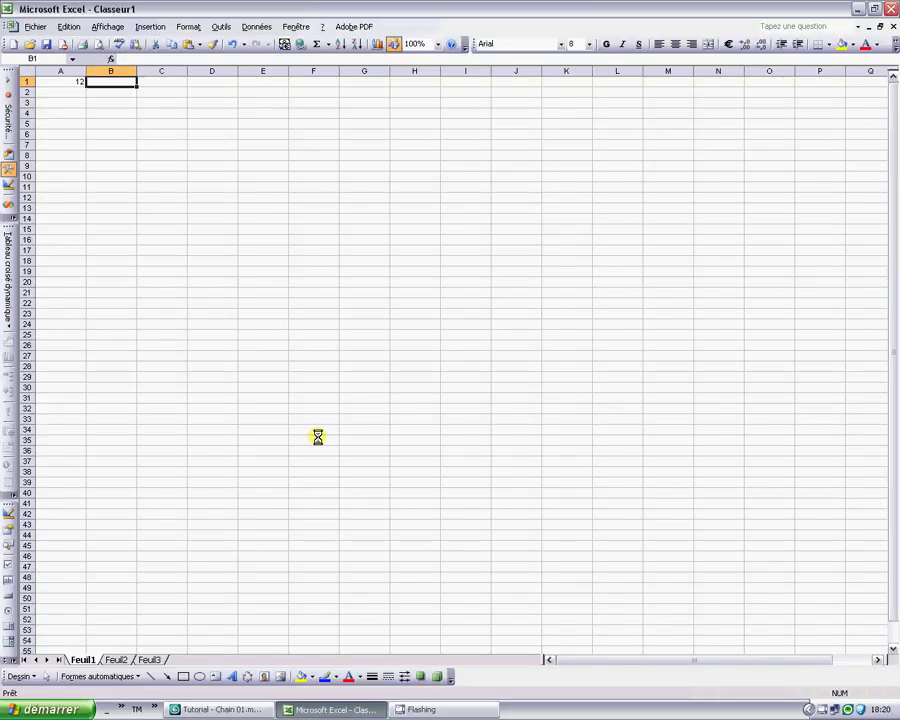
text(chain parts)
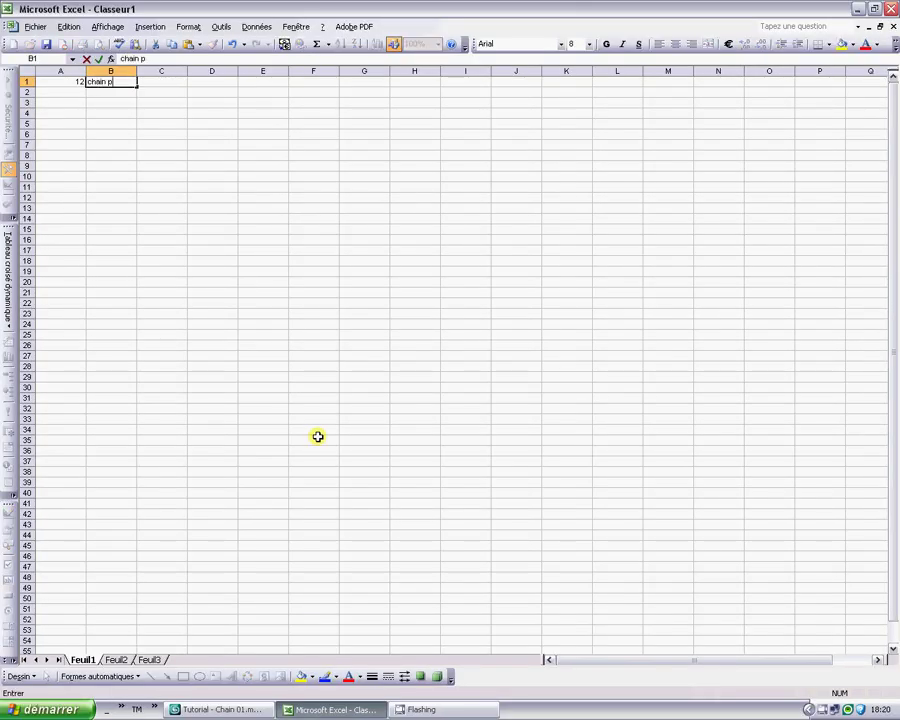
key(Return)
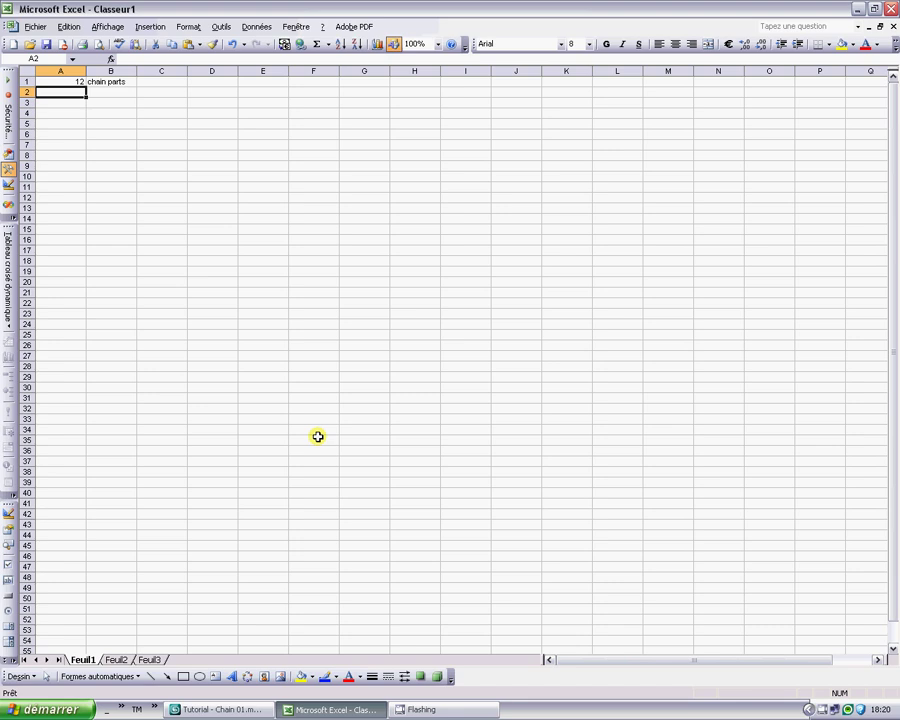
Switch to 3ds Max and examine the chain link up close in the Perspective view.
click(230, 709)
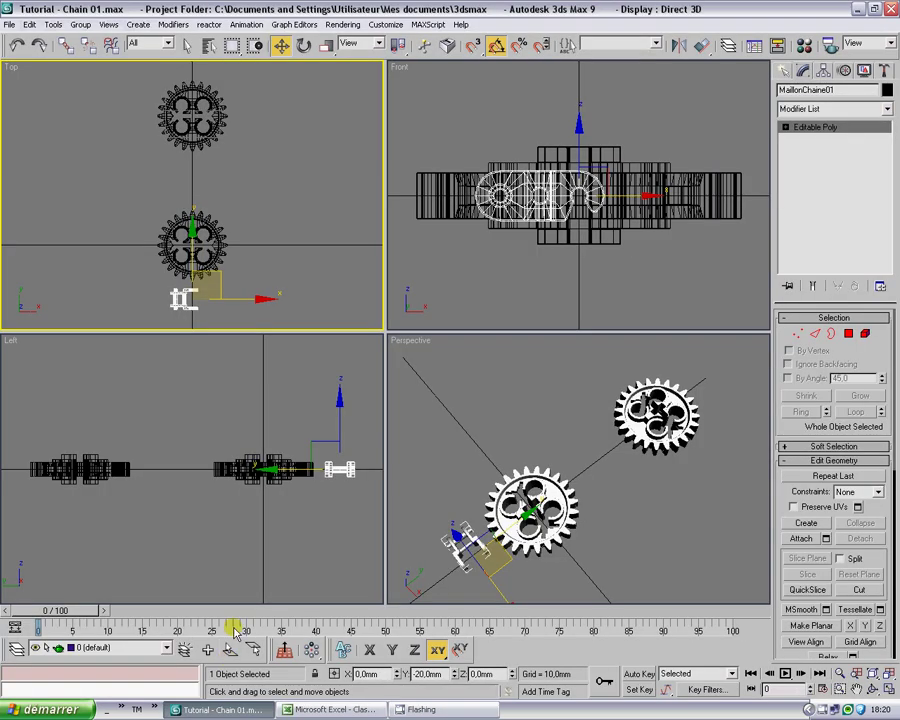
click(246, 293)
key(ctrl+p)
drag(221, 288, 219, 230)
key(ctrl+r)
drag(512, 488, 575, 408)
key(ctrl+p)
key(alt+z)
drag(545, 468, 550, 426)
key(ctrl+p)
drag(485, 430, 666, 486)
right_click(538, 470)
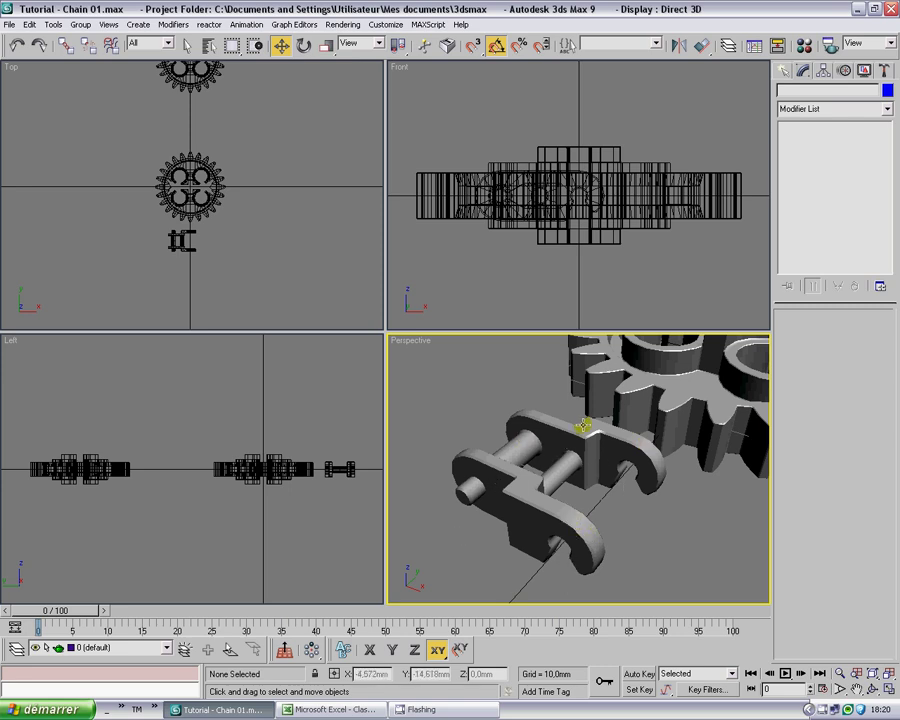
Switch to Excel and enter 6,3 in cell A2 with the label "mm (step of chain)" in B2.
click(432, 711)
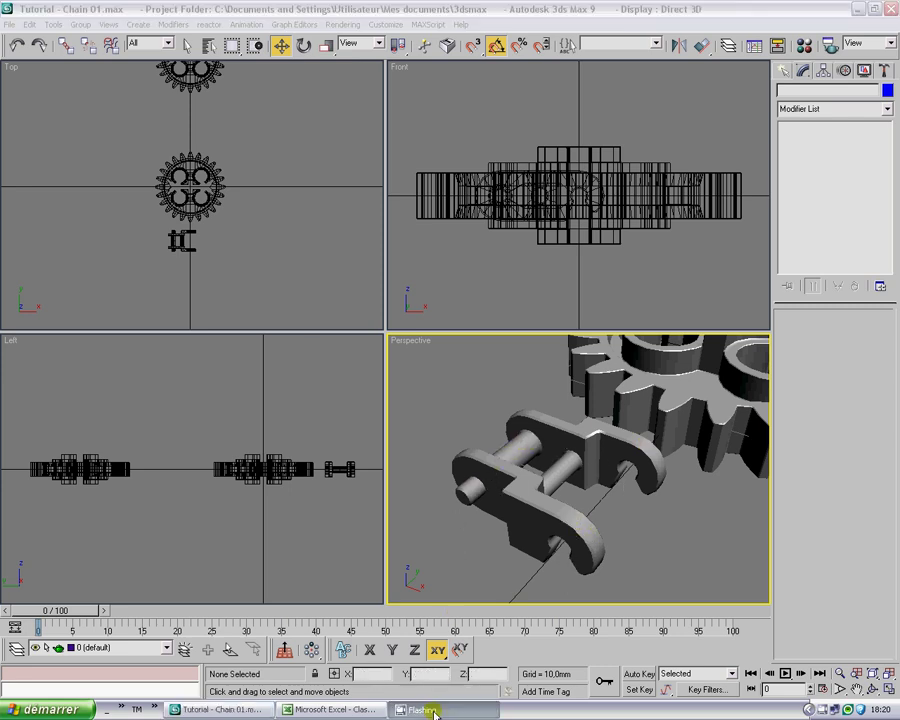
click(356, 709)
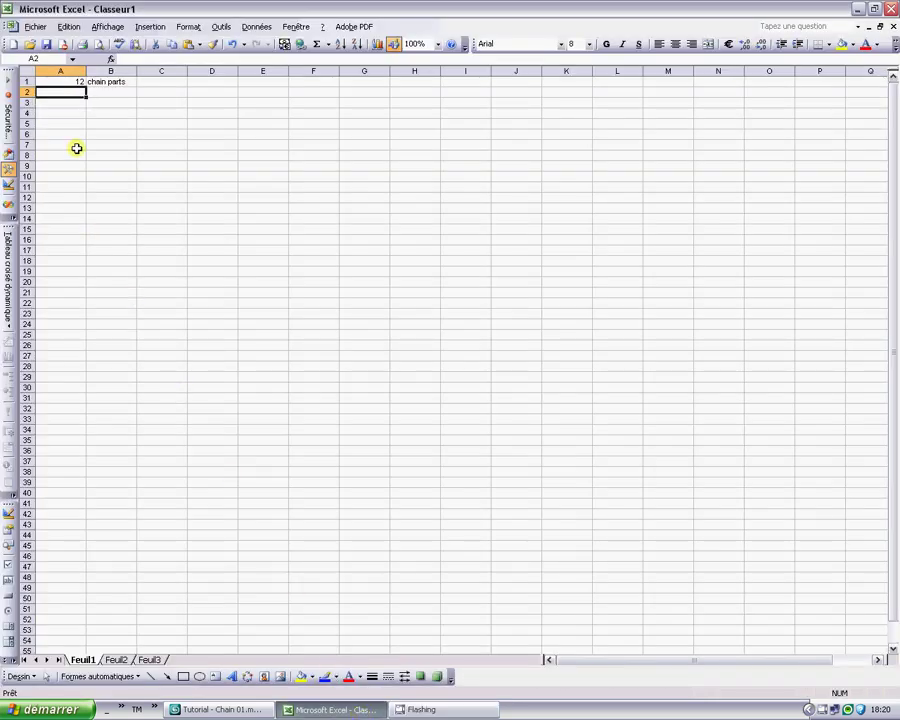
text(6,3)
key(Tab)
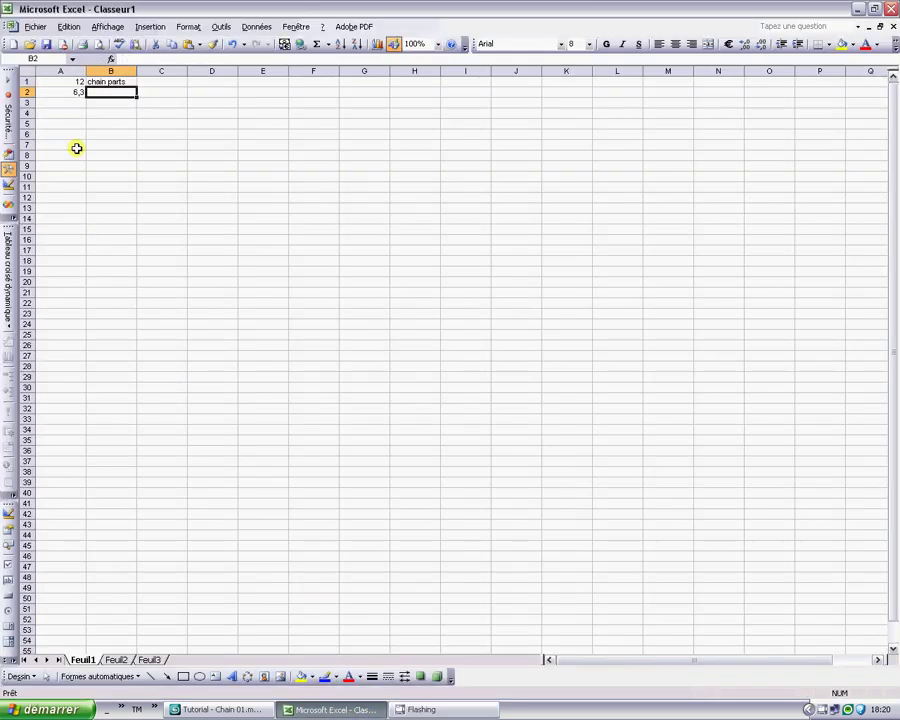
text(mm (ste)
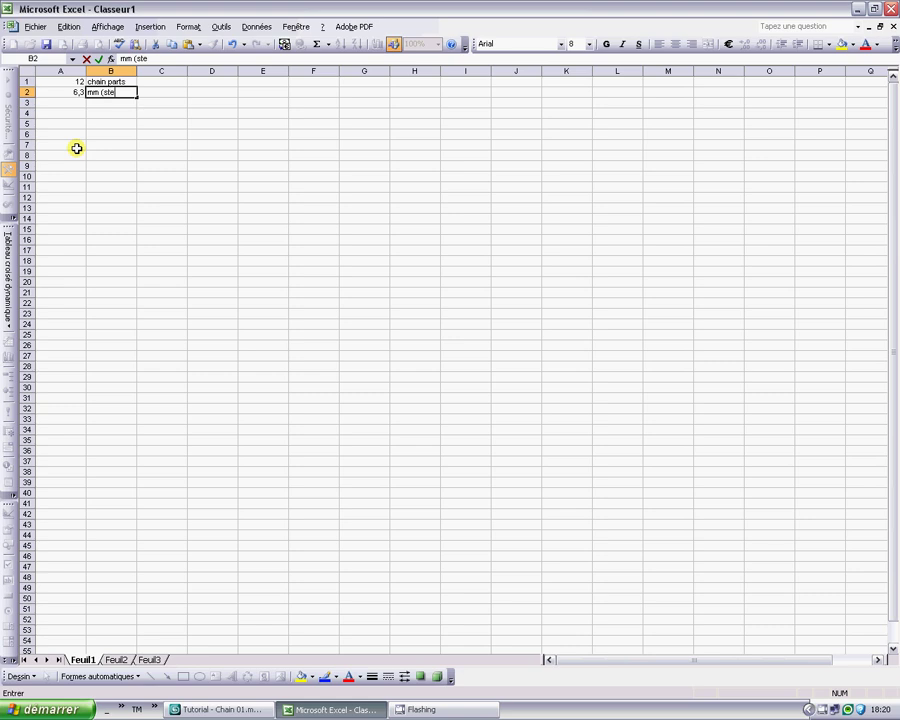
text(p of chain))
key(Return)
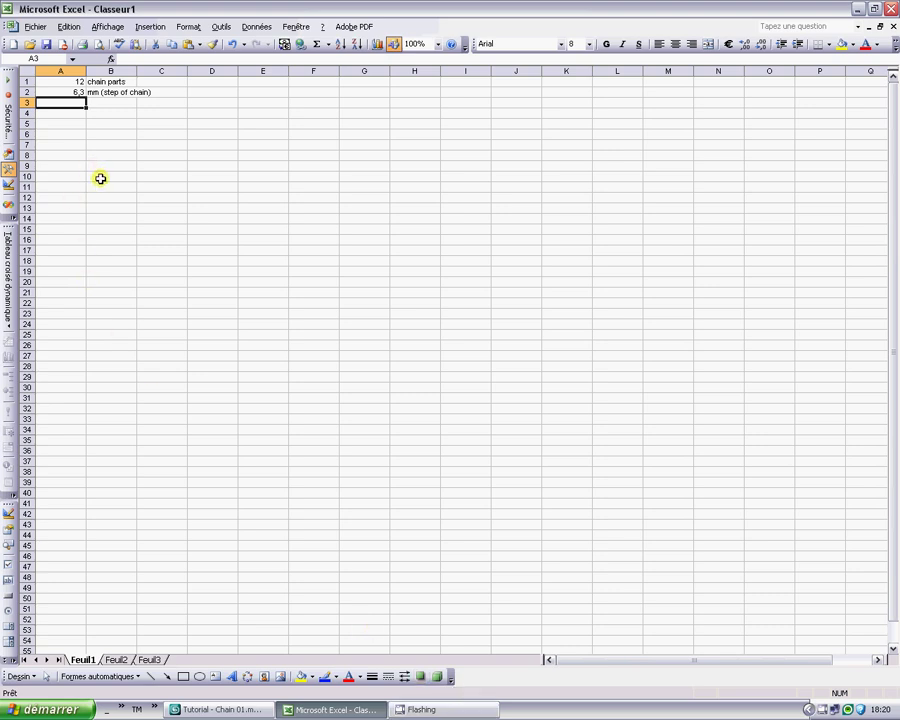
Write the circle formula "Perimeter = 2 * pi * r" as text in cell A4.
click(66, 112)
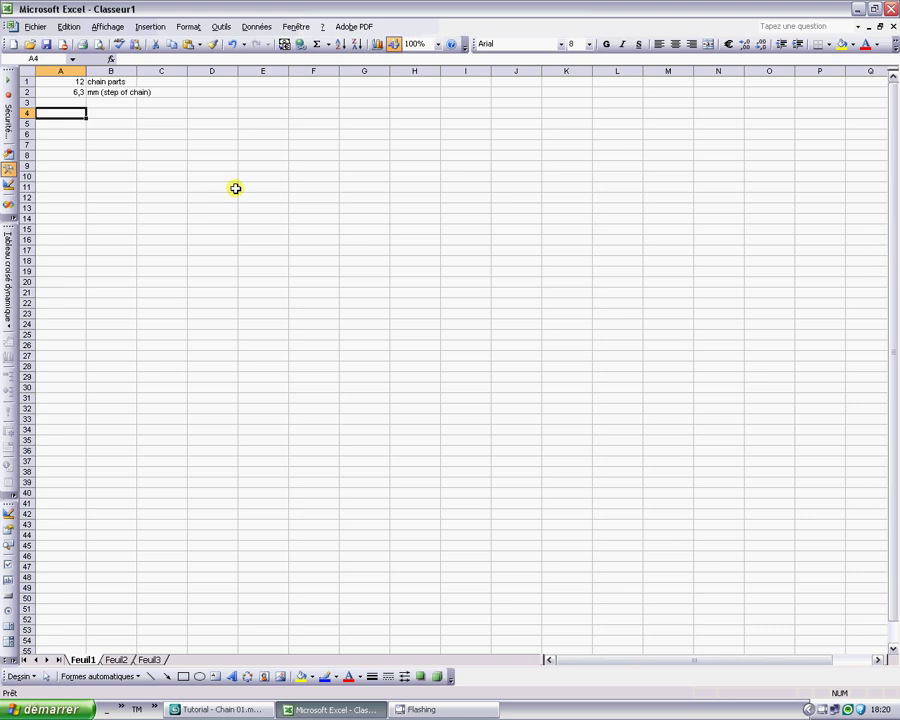
text(pe)
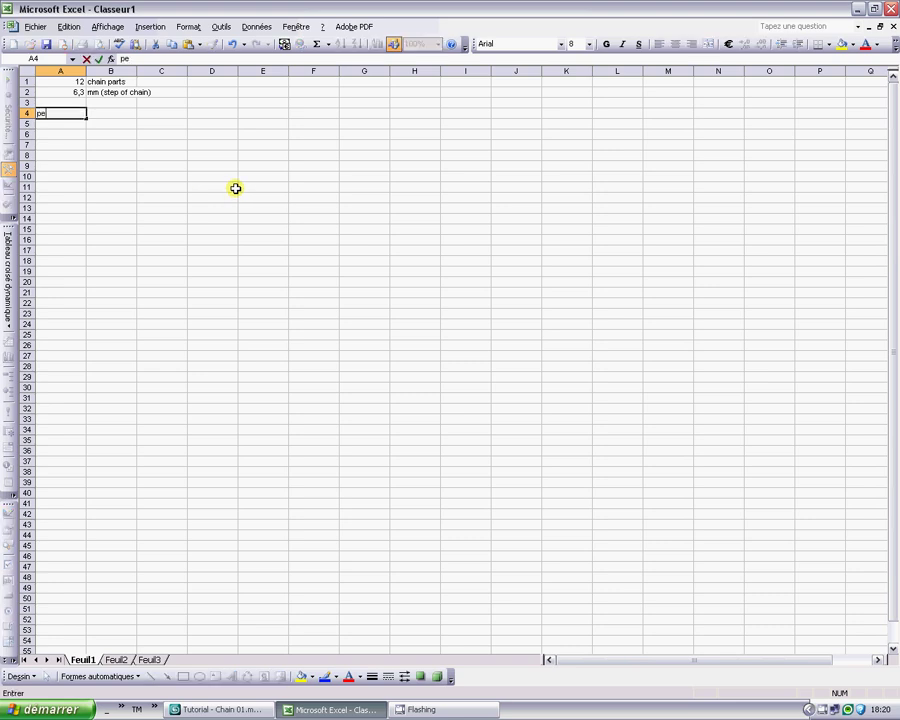
text(rimeter)
key(F2)
text(P)
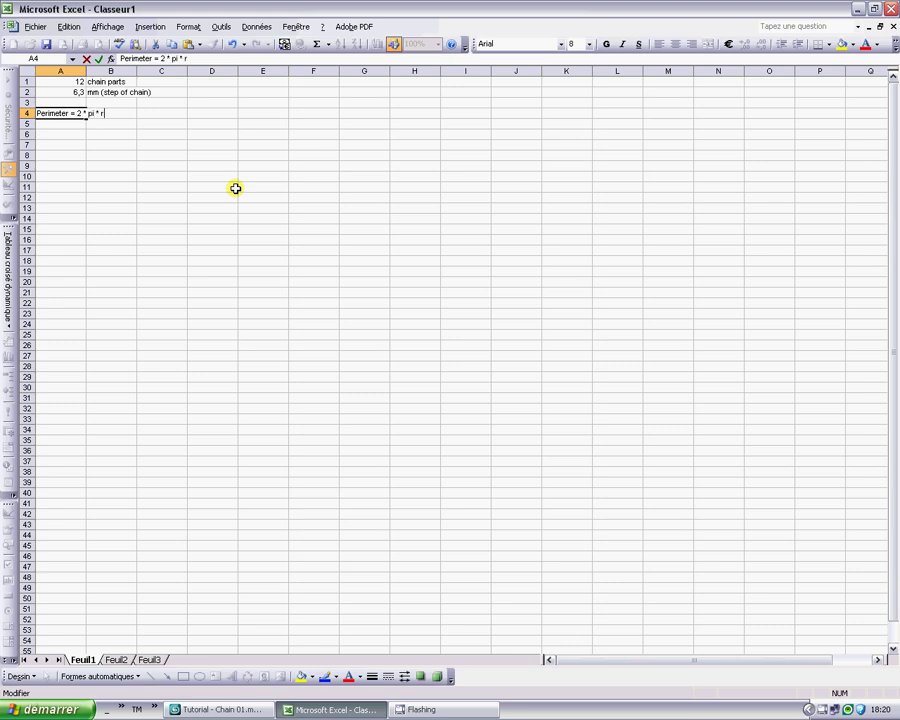
key(Return)
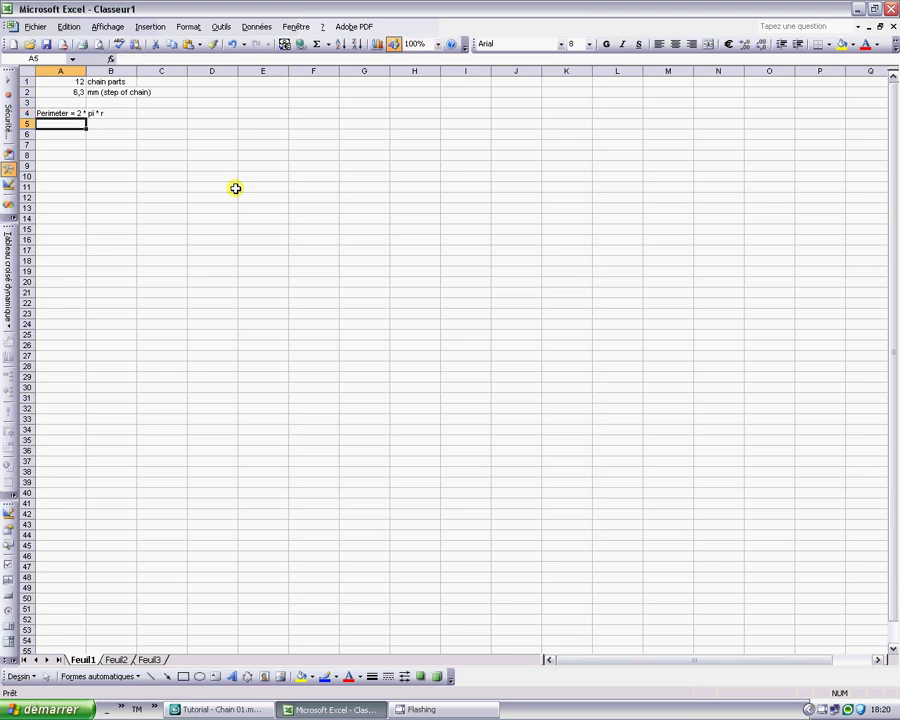
Label cell A6 "perimter =" and calculate the perimeter in B6 with the formula =12*6,3.
key(Down)
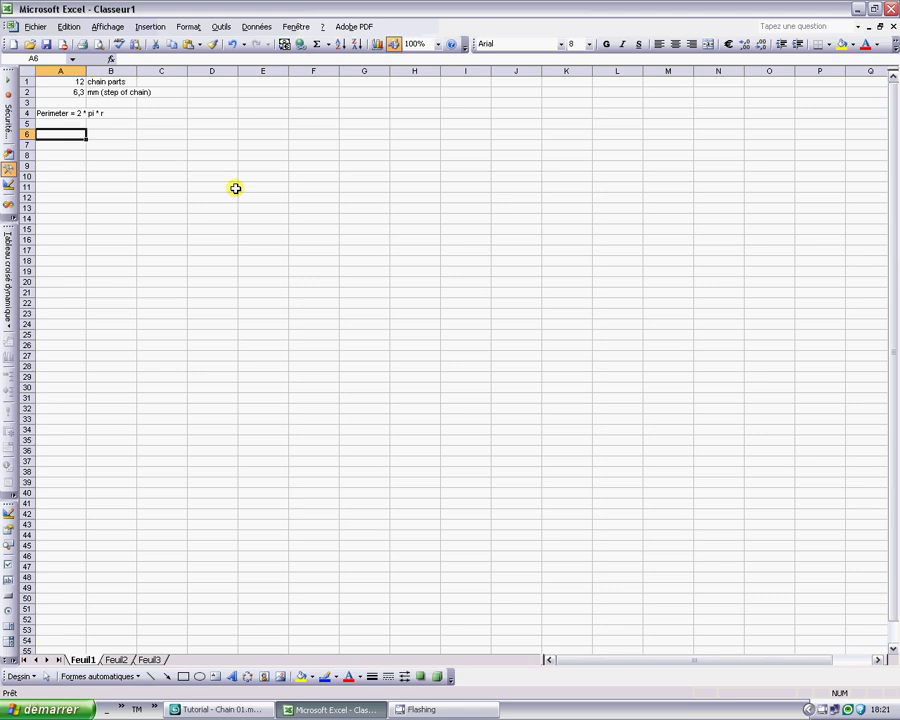
text(perimter)
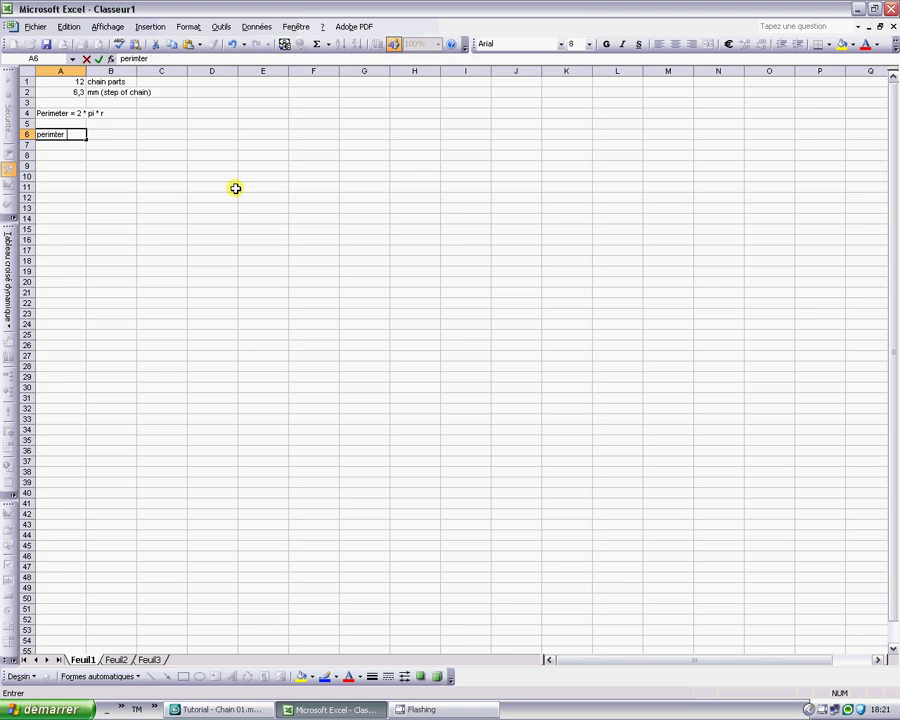
text(=)
key(Tab)
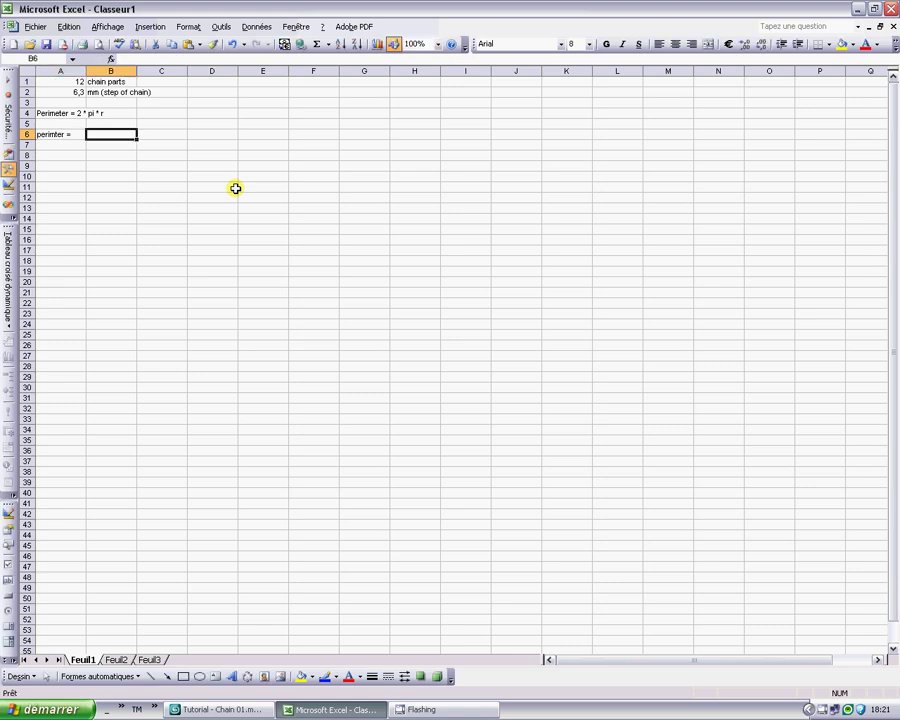
text(=12)
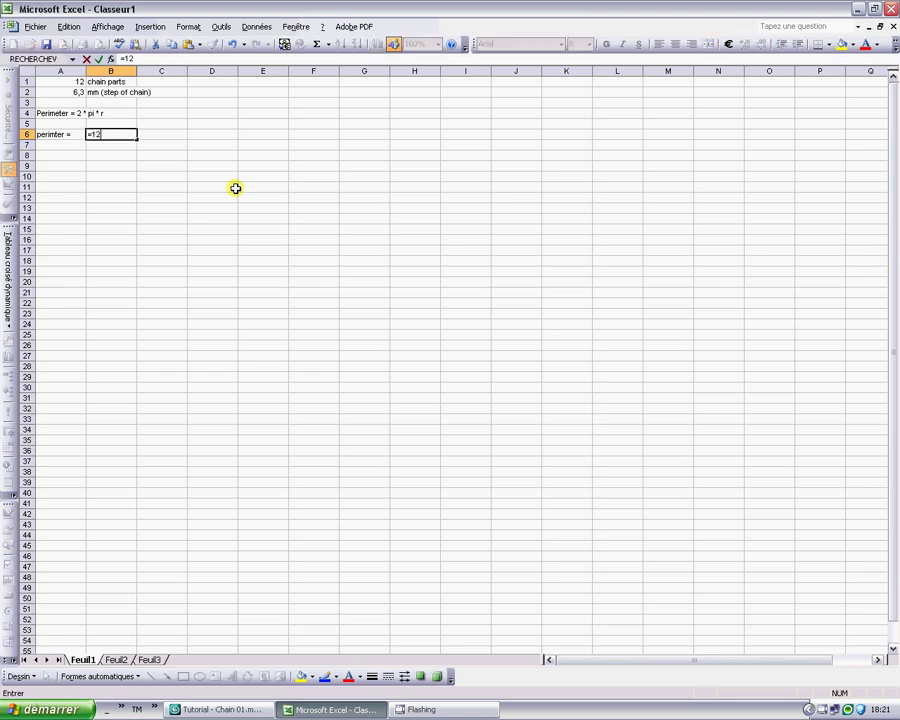
text(*6,3)
key(Return)
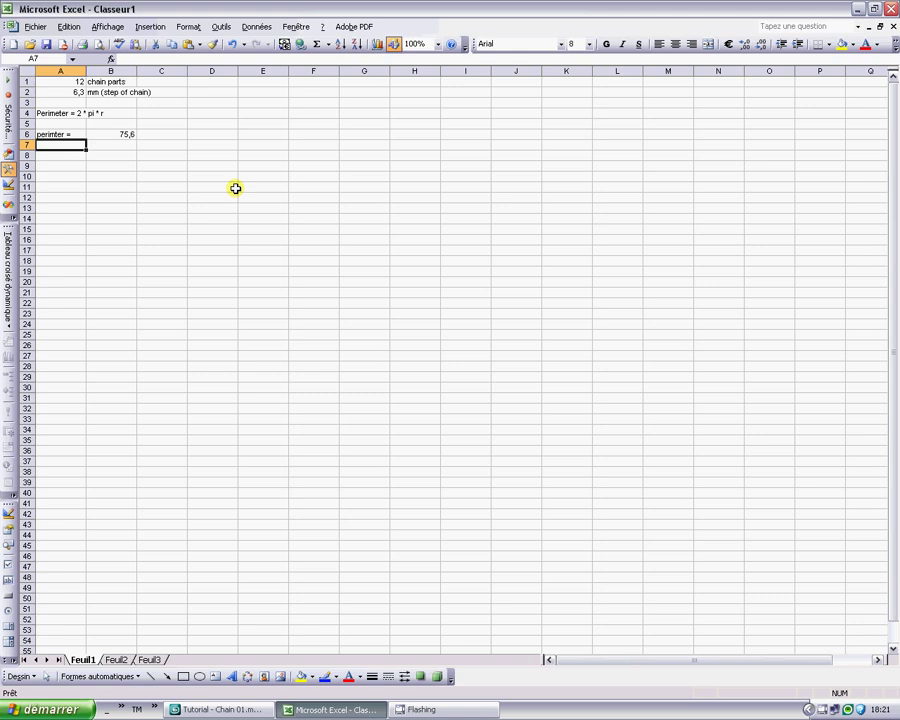
Review the perimeter calculation against the written formula, the chain part count in A1 and the chain step in A2.
key(Up)
key(Right)
key(Up)
key(Up)
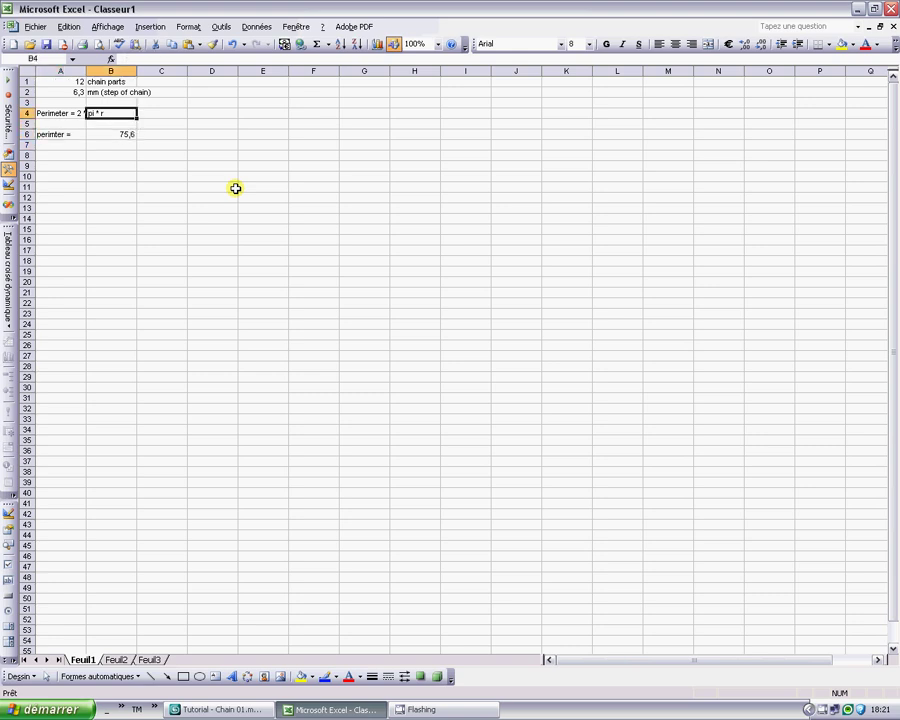
key(Up)
key(Left)
key(Up)
key(Up)
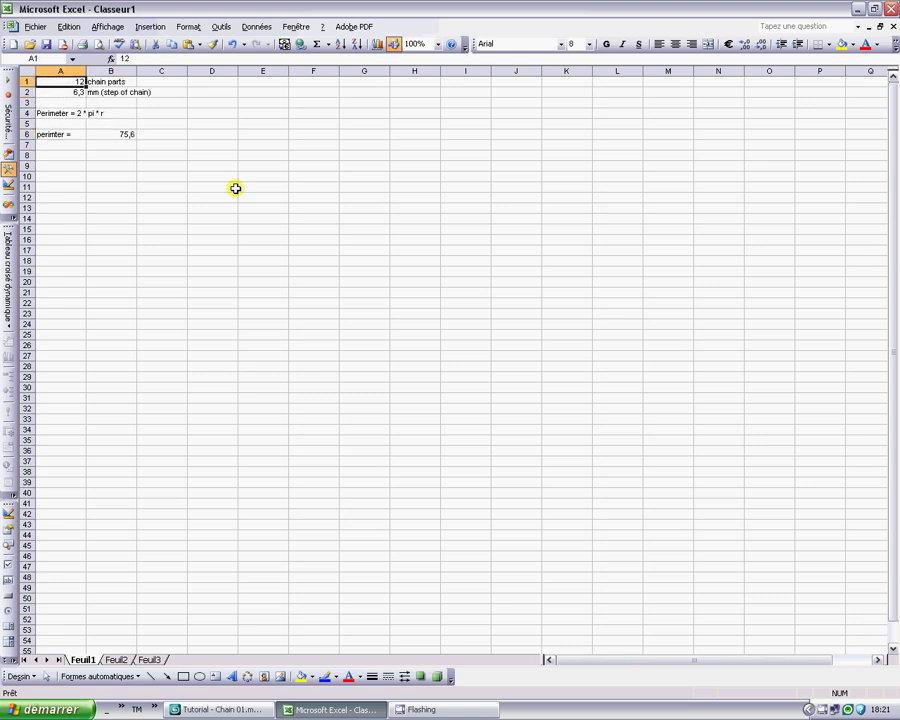
key(Down)
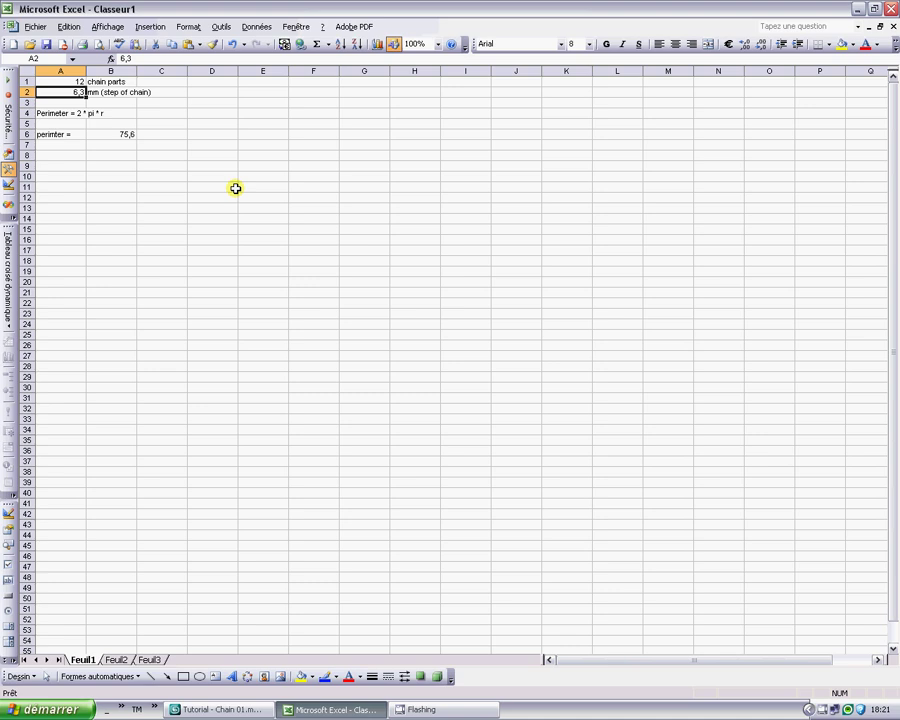
Add the unit "mm" in cell C6 beside the calculated perimeter.
key(Down)
key(Down)
key(Down)
key(Down)
key(Right)
key(Right)
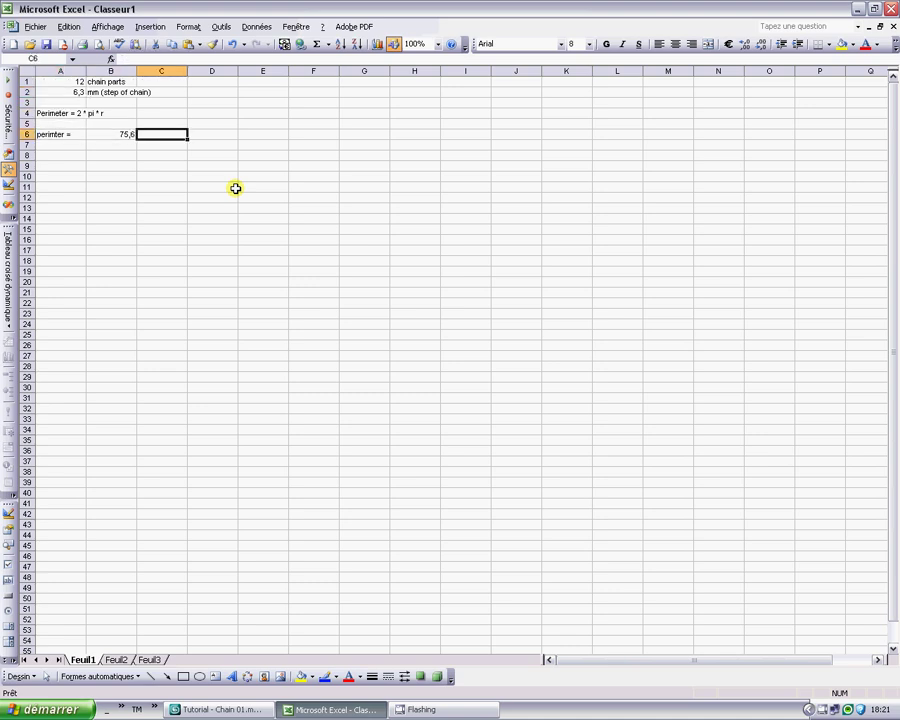
text(mm)
key(Return)
key(Up)
key(Left)
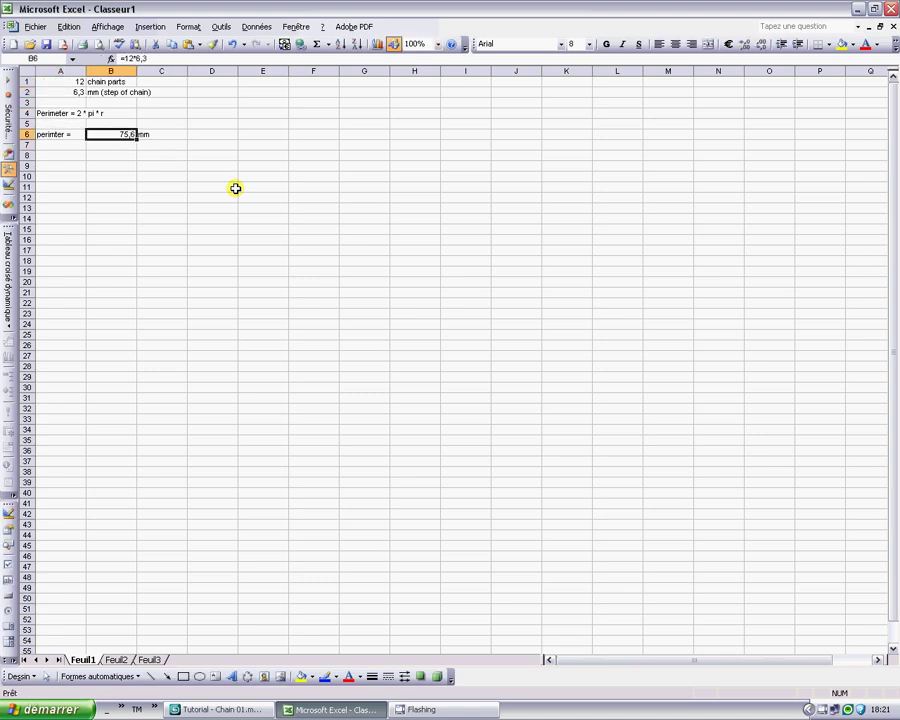
key(Down)
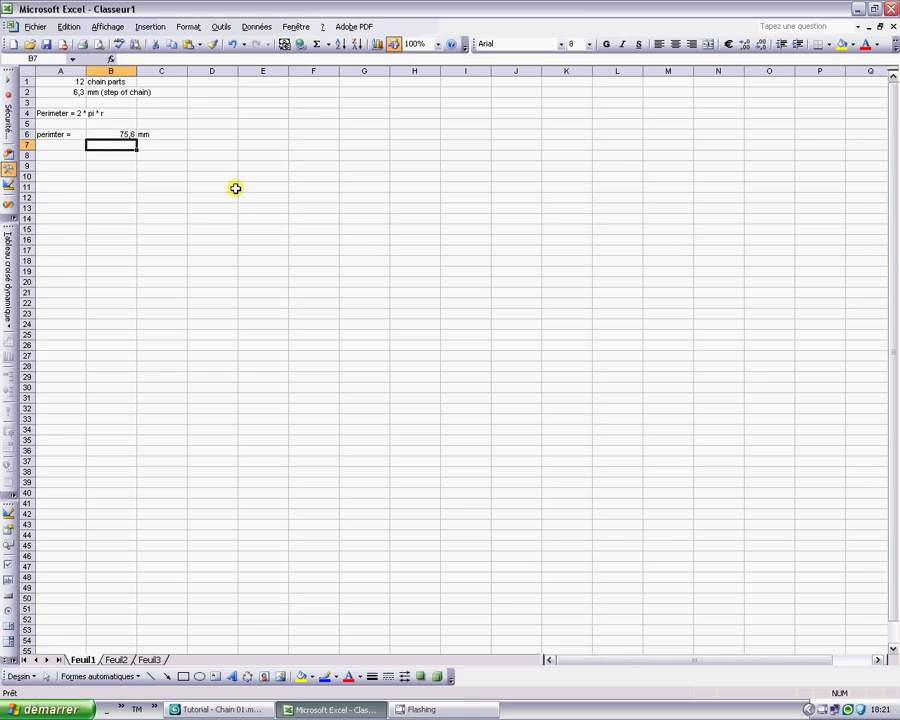
Label cell A8 with the text "r =" below the perimeter row.
key(Down)
key(Up)
key(Up)
key(Up)
key(Up)
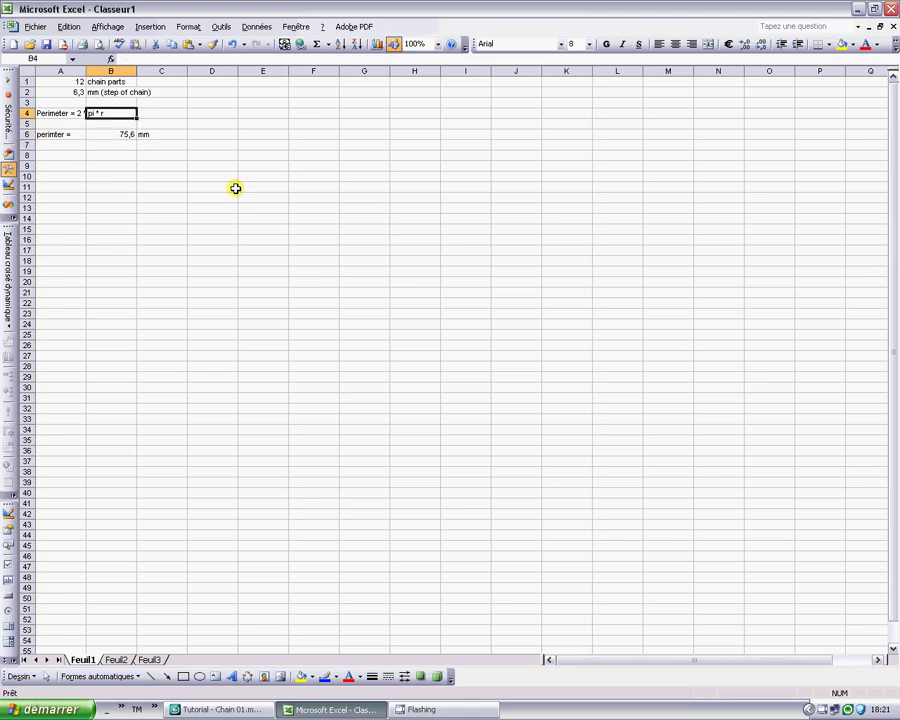
key(Down)
key(Down)
key(Down)
key(Down)
key(Left)
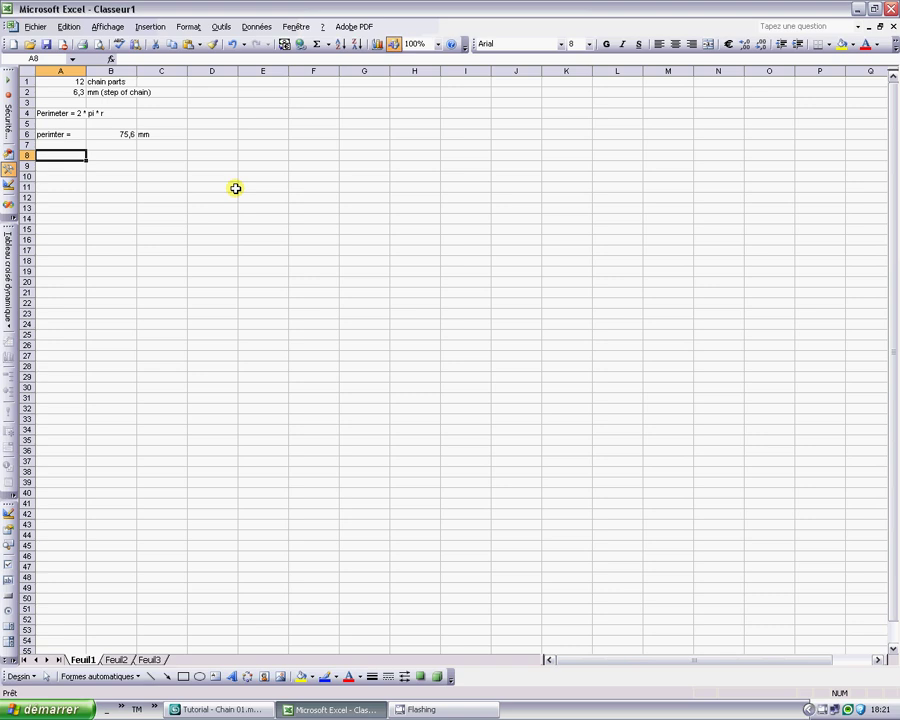
text(r )
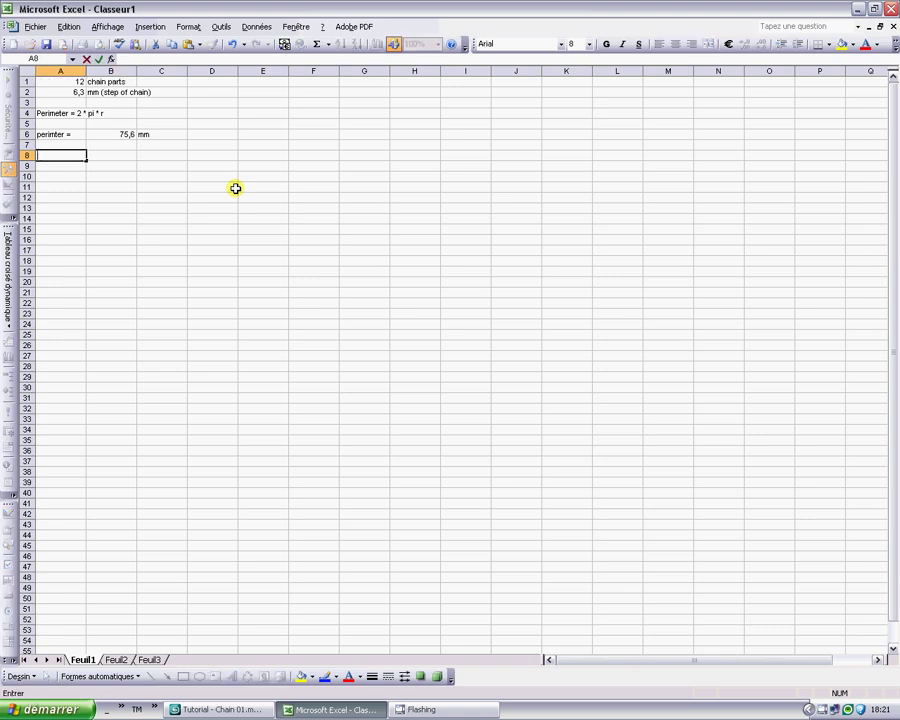
text(=)
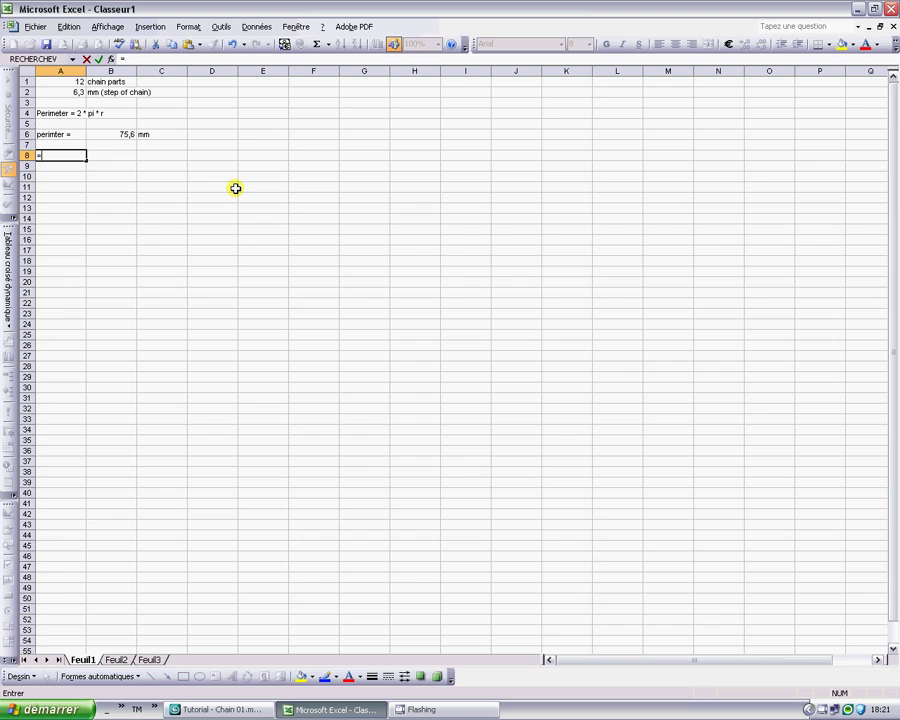
key(BackSpace)
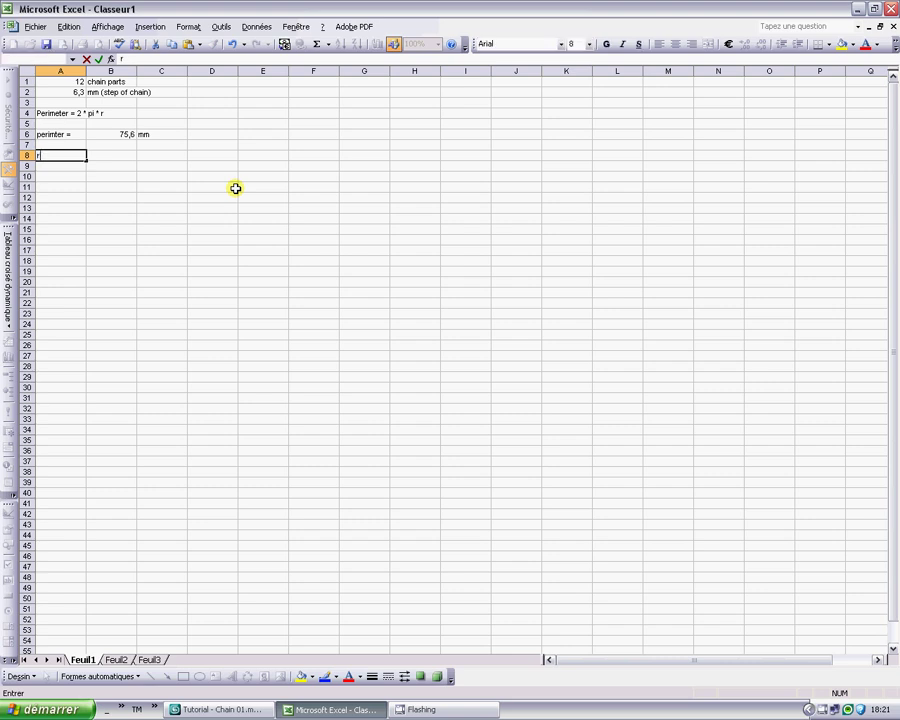
key(Tab)
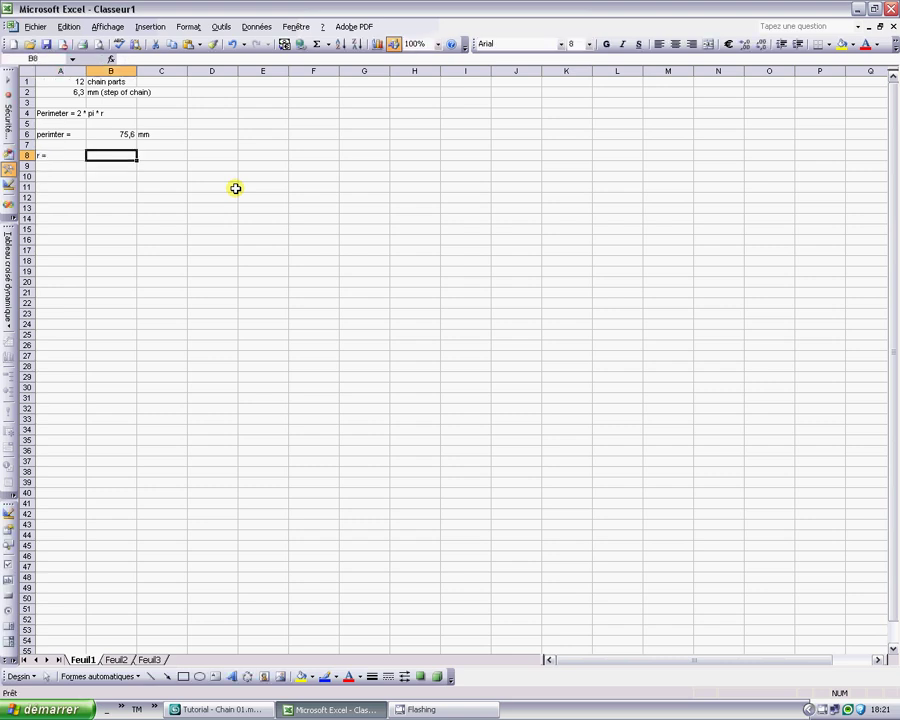
Calculate the radius in B8 from the perimeter cell with the formula =B6/(2*PI()).
text(=)
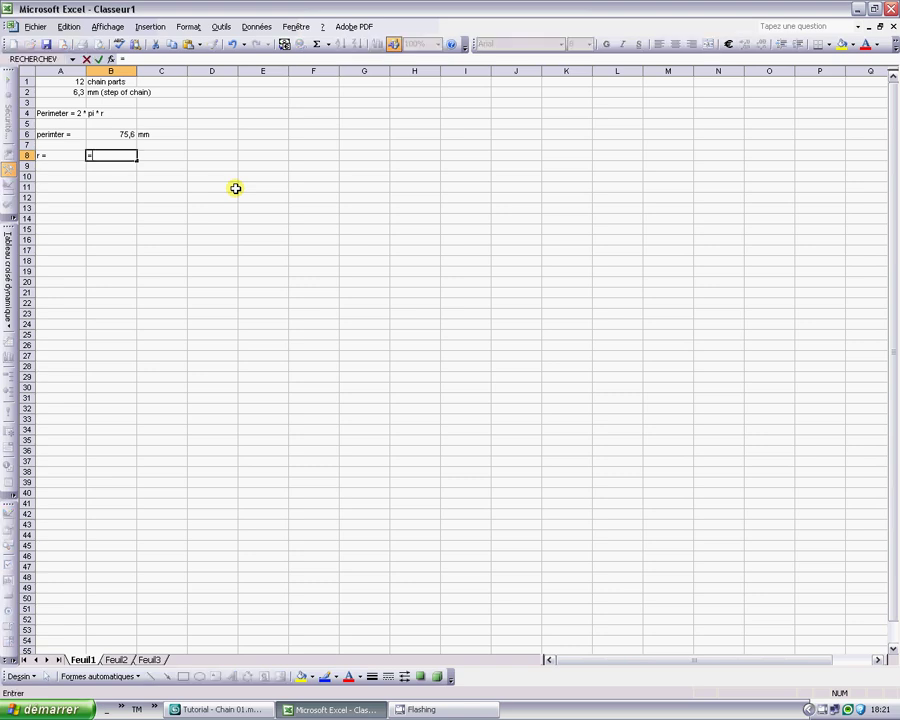
click(120, 133)
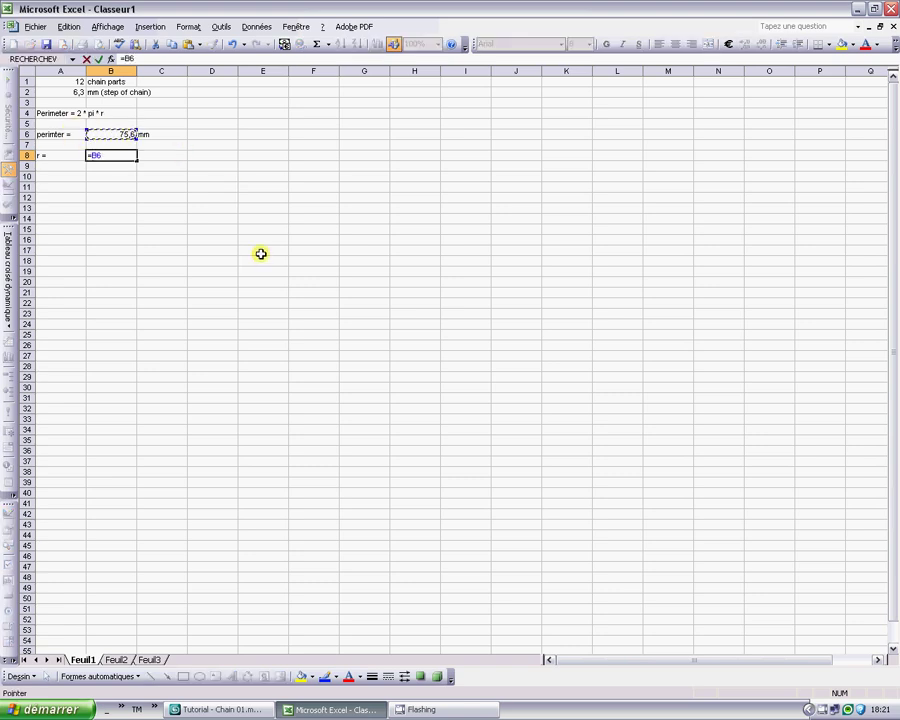
text(/)
text((2*pi()))
key(Return)
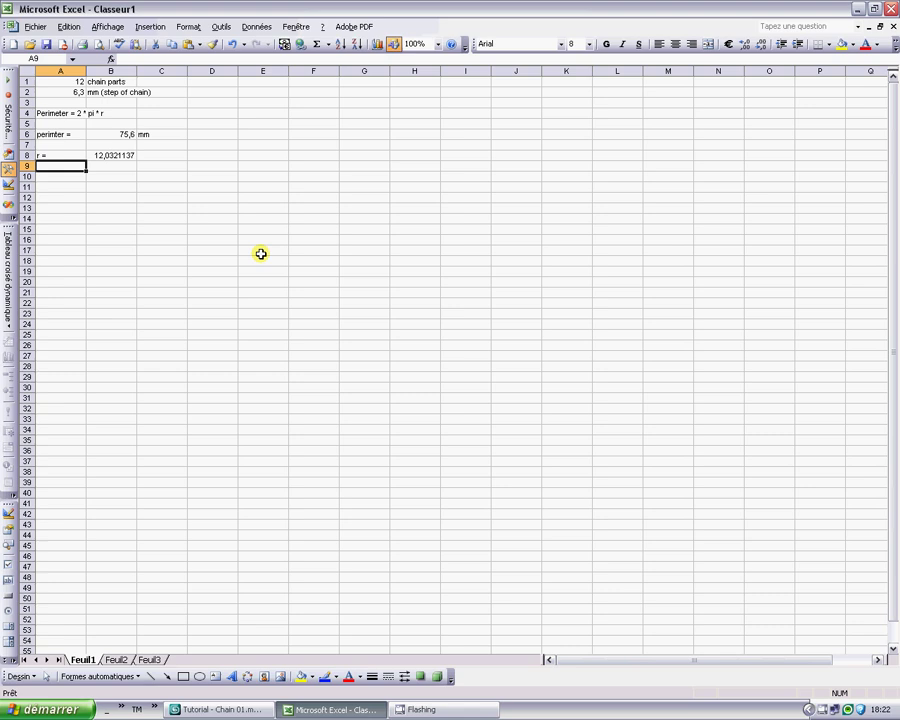
Add the unit "mm" in cell C8 and make the calculated radius in B8 bold.
key(Up)
key(Right)
key(Right)
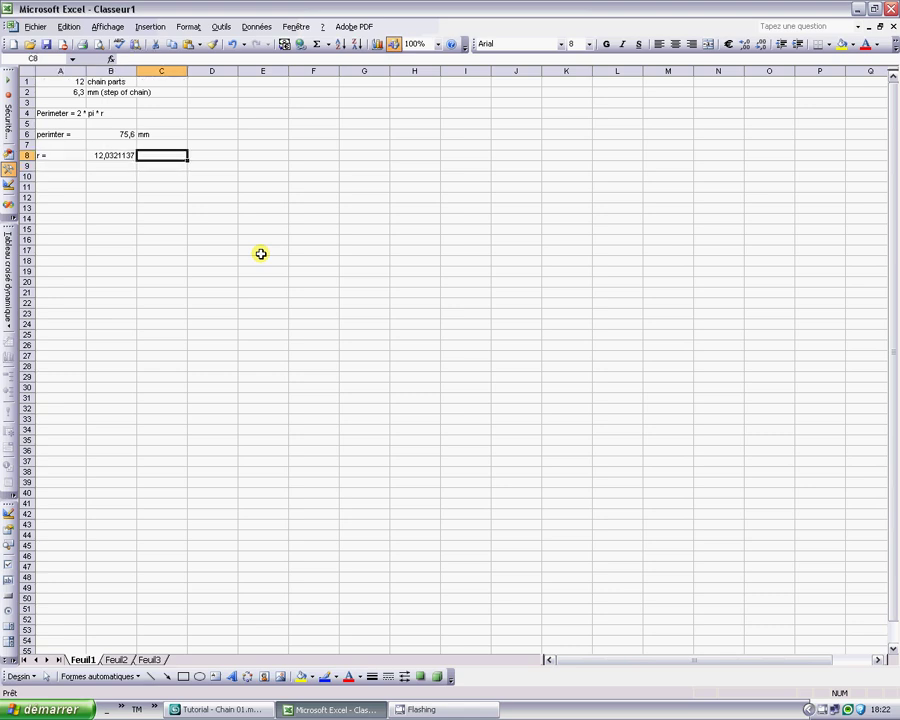
text(mm)
key(Left)
key(ctrl+g)
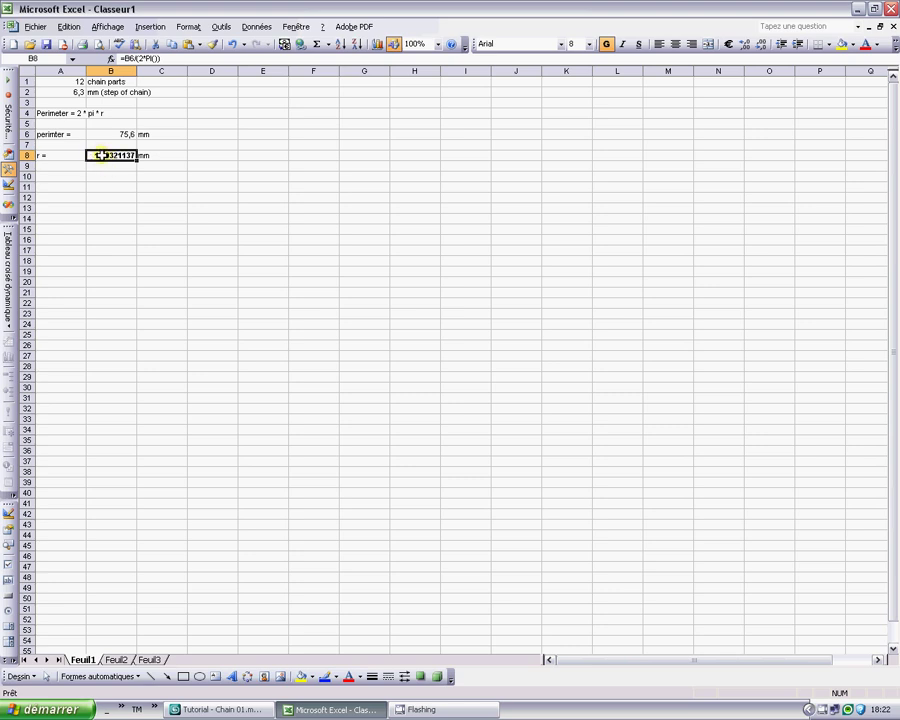
Switch to 3ds Max and draw a circle spline of about 6 mm radius beside the gear in the Top view.
click(220, 709)
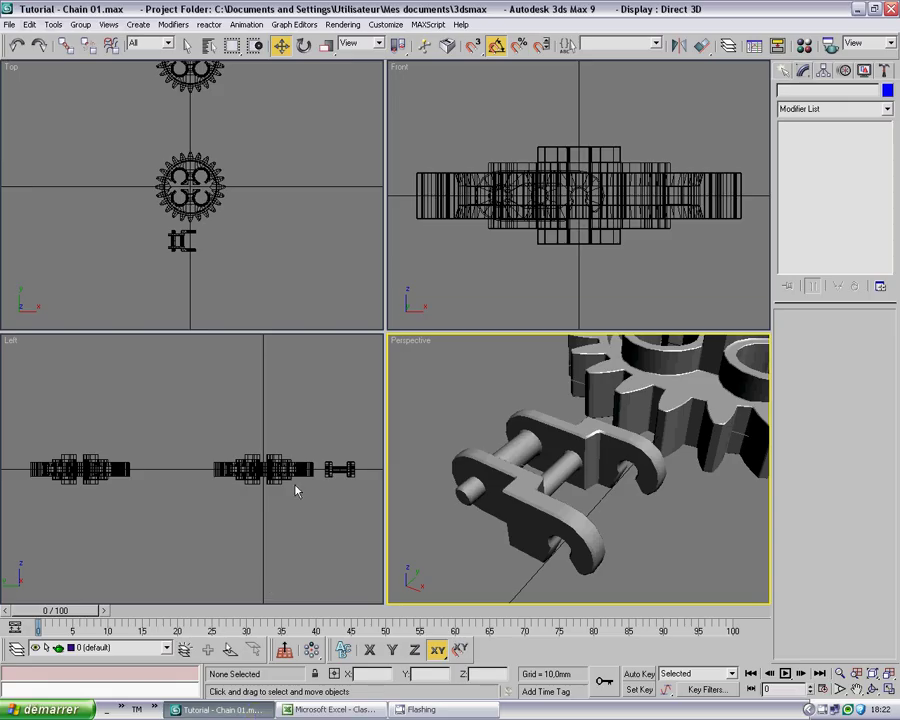
click(283, 229)
middle_drag(217, 227, 242, 181)
scroll(214, 260, up, 3)
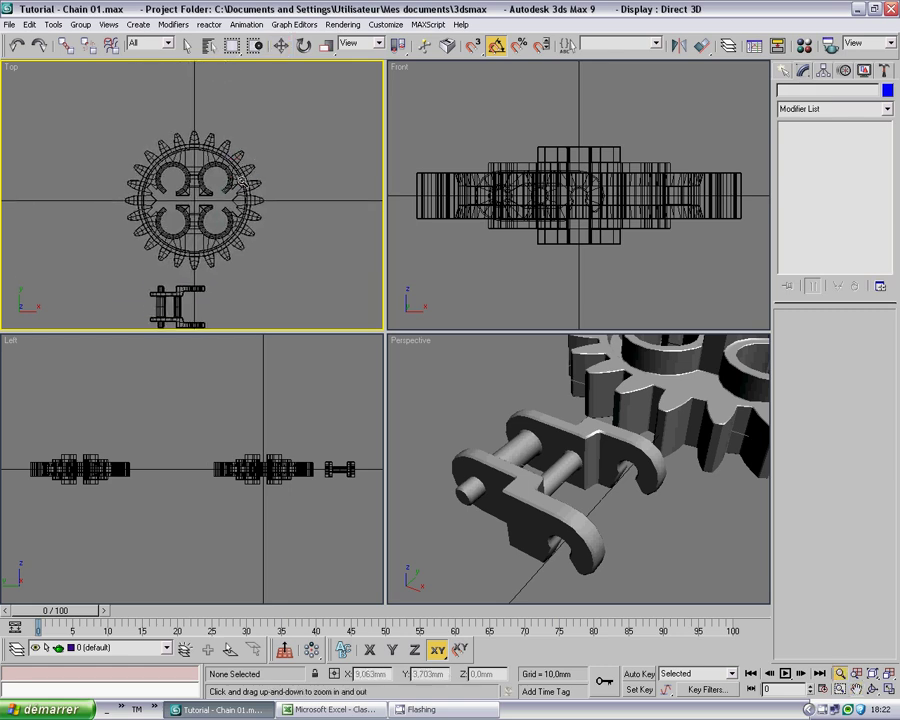
scroll(242, 181, up, 3)
click(781, 72)
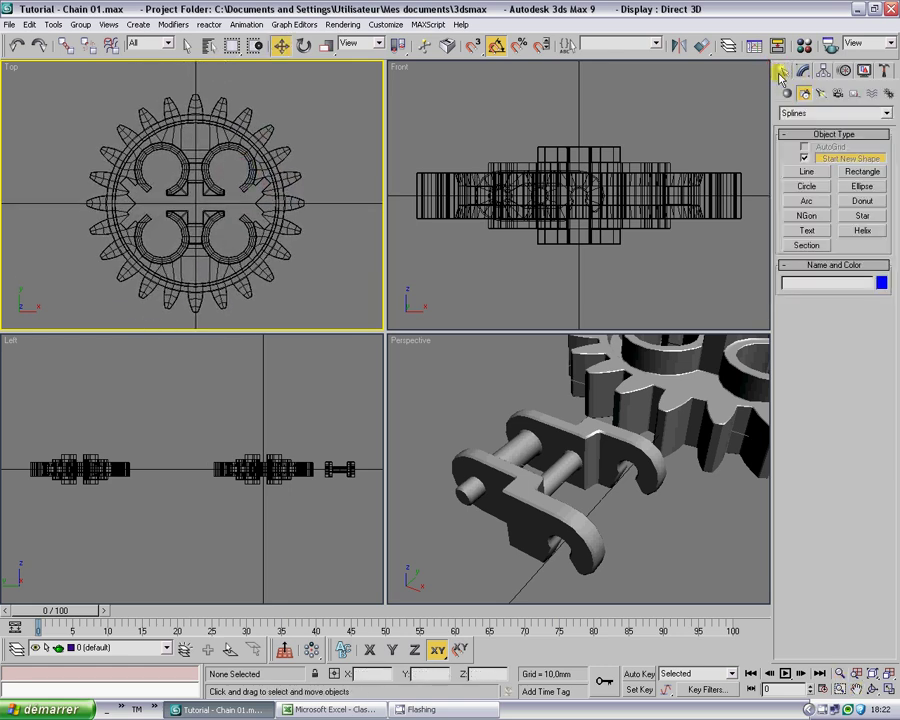
click(806, 186)
drag(315, 138, 341, 177)
key(w)
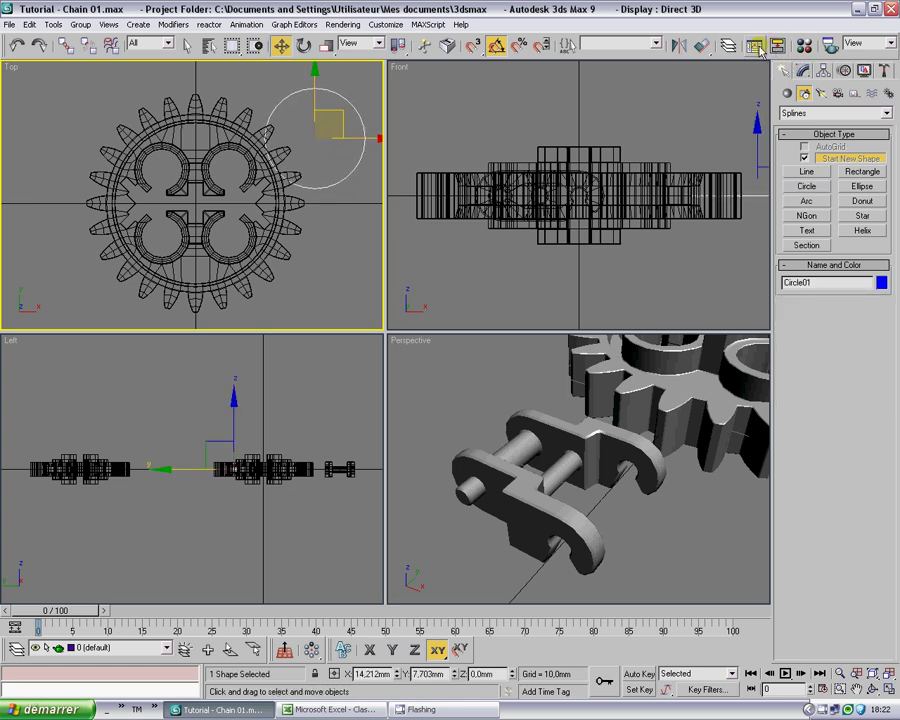
Align the new circle to the centre of the gear at the origin.
key(alt+a)
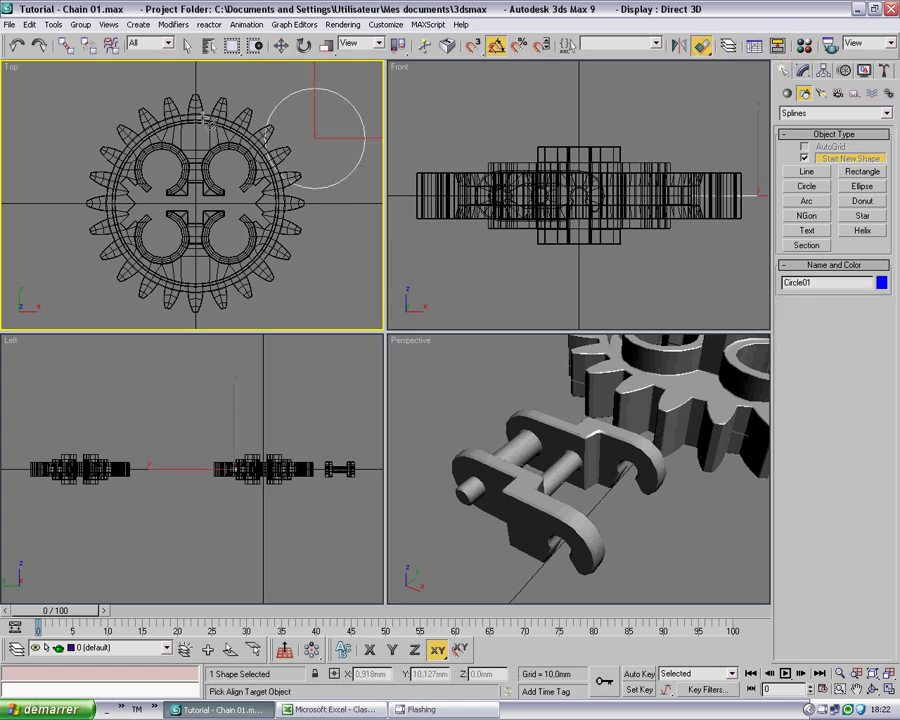
click(204, 122)
click(468, 467)
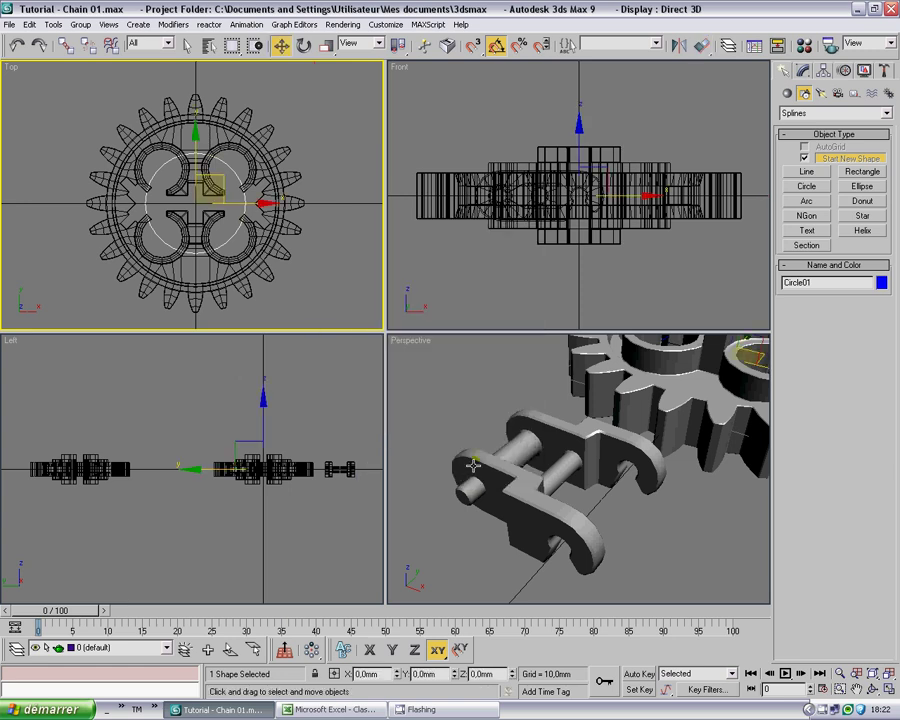
Set the circle's radius to 12 mm and enable Adaptive interpolation.
click(804, 70)
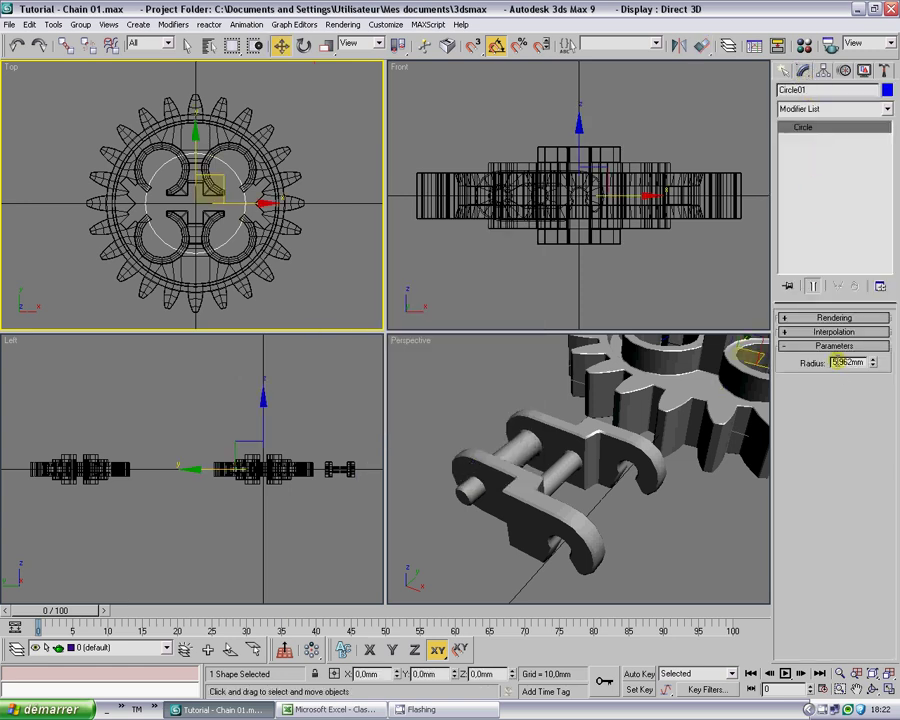
text(12)
key(Return)
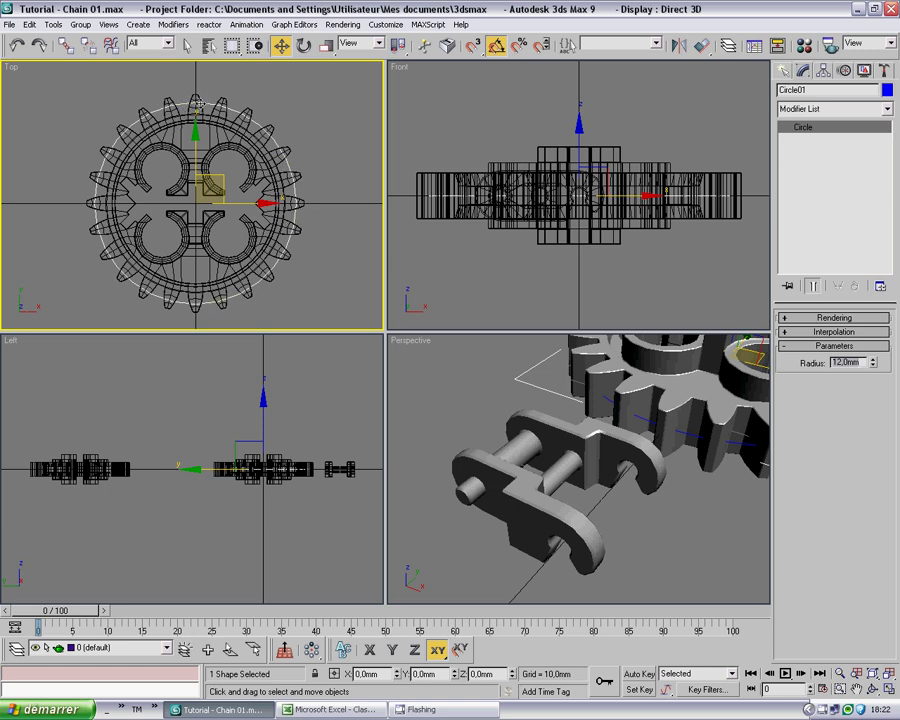
click(834, 331)
click(833, 373)
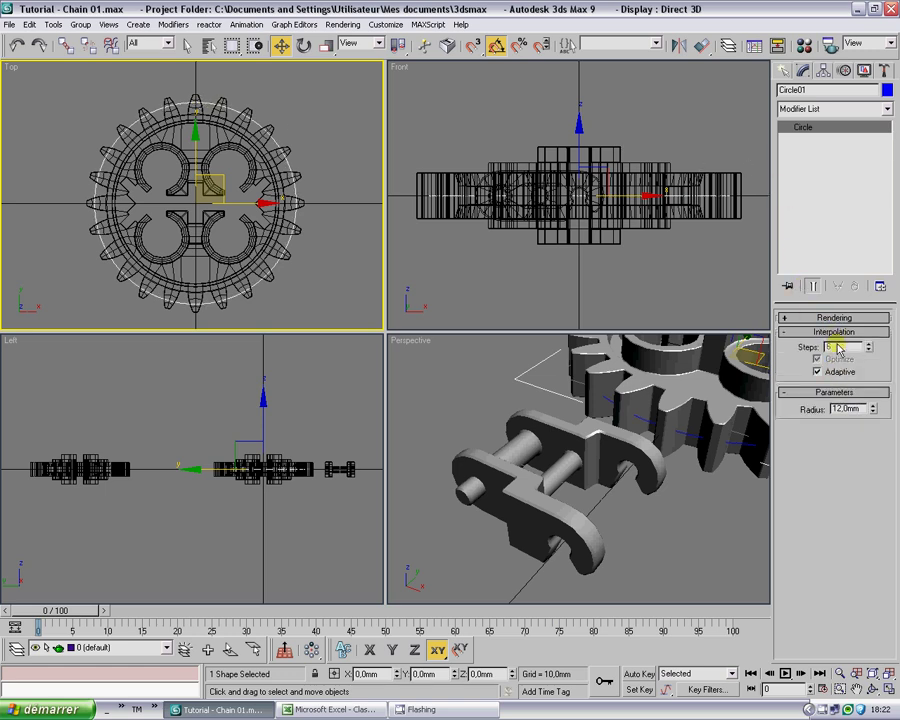
click(836, 334)
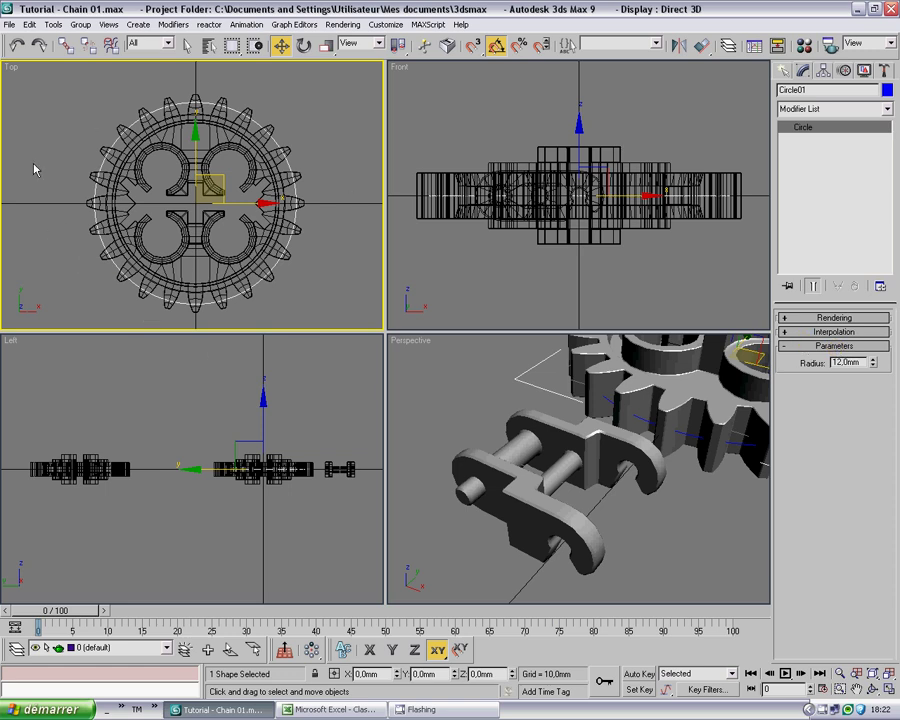
Clone the 12 mm circle once as a Copy, placing it between the two gears in the Top view.
click(315, 142)
ctrl+alt+middle_drag(299, 137, 261, 263)
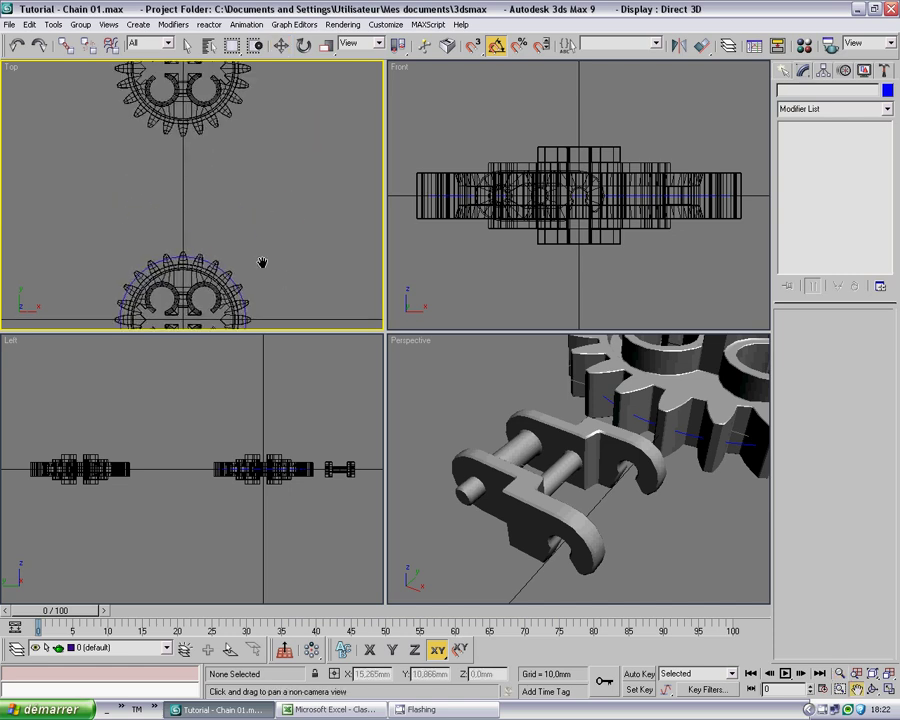
click(209, 261)
click(206, 258)
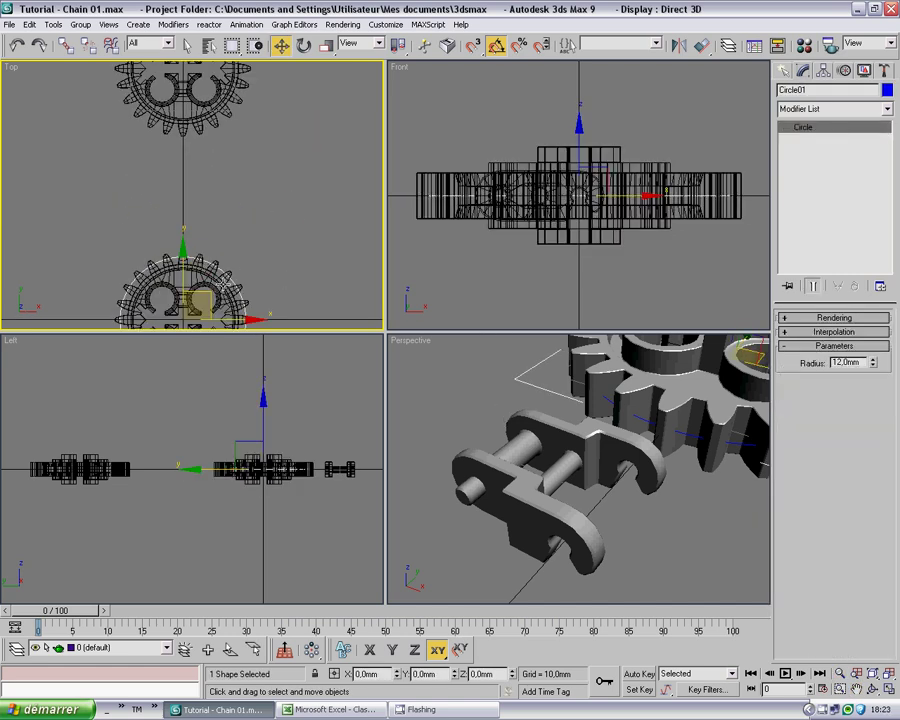
shift+drag(204, 300, 262, 187)
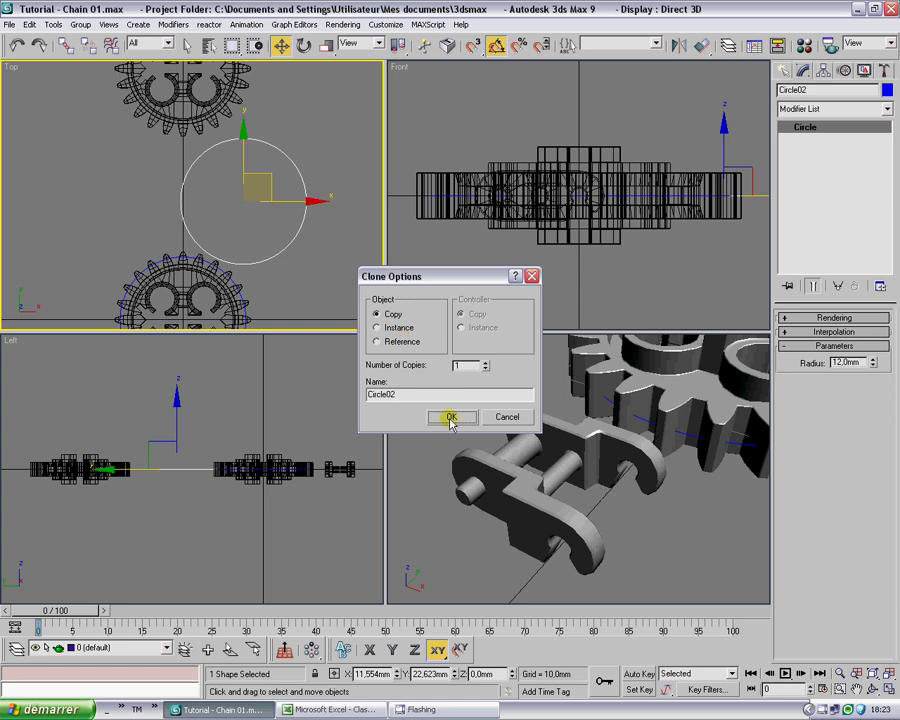
click(449, 417)
Align the copied circle to the centre of the second gear.
middle_drag(191, 194, 188, 248)
key(alt+a)
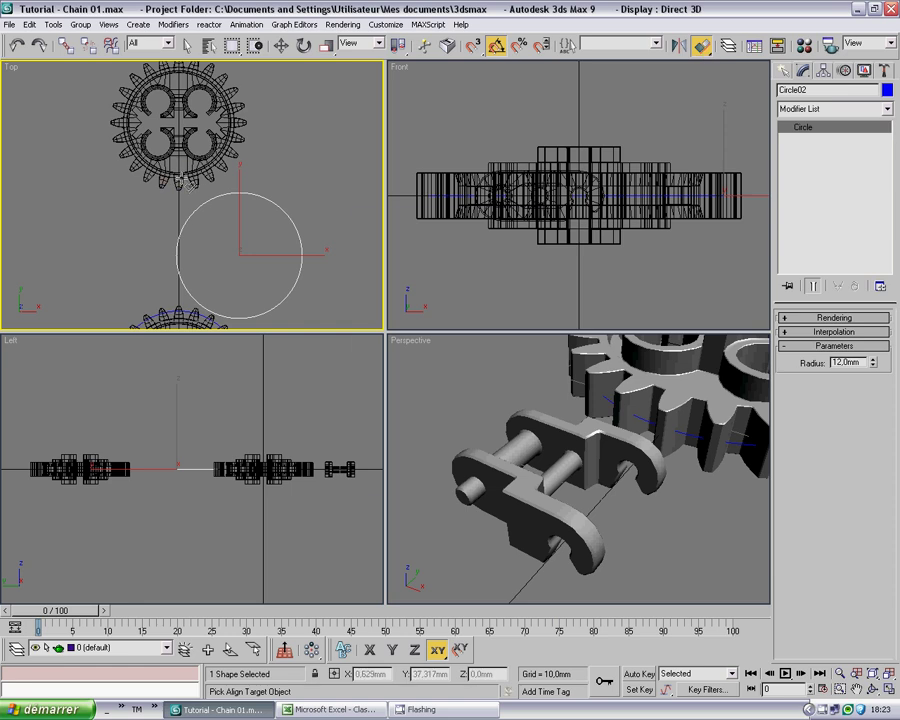
click(178, 177)
click(451, 471)
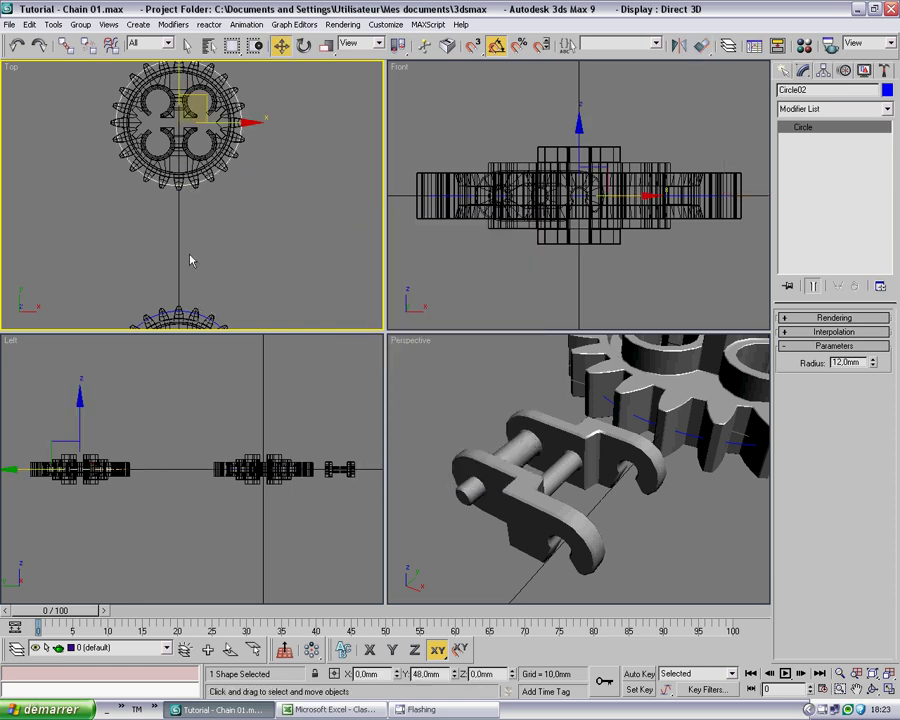
Delete both gears and the chain link from the scene.
click(175, 142)
key(Delete)
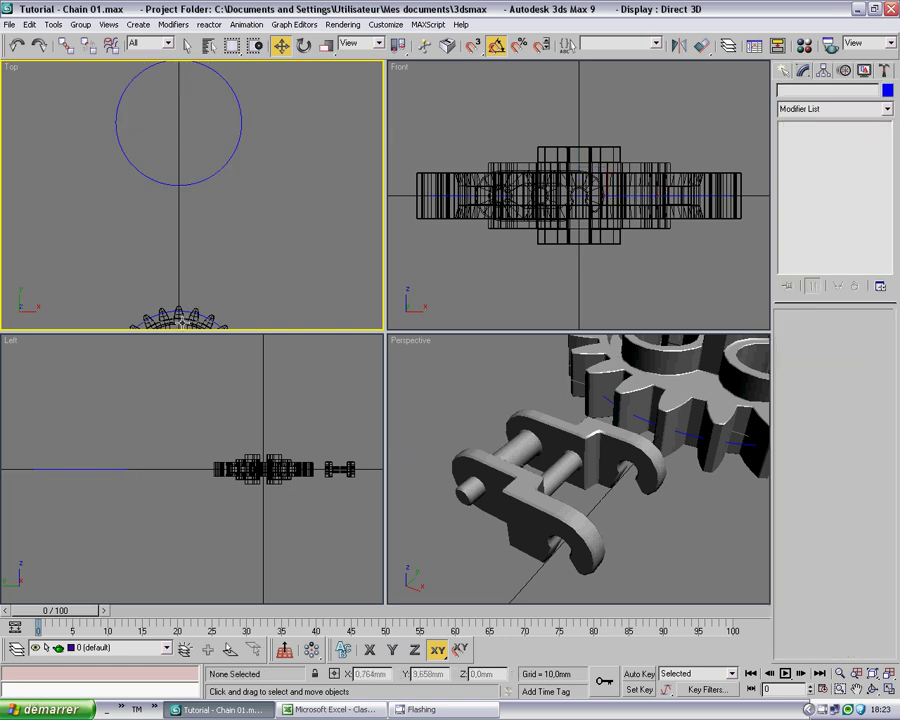
click(181, 312)
key(Delete)
click(343, 468)
key(Delete)
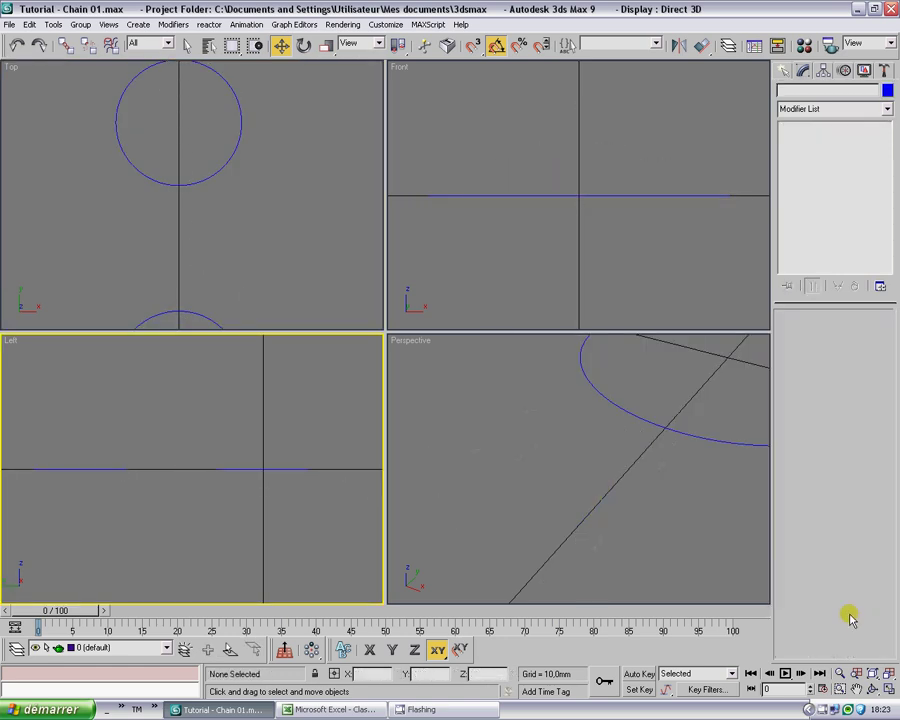
click(886, 673)
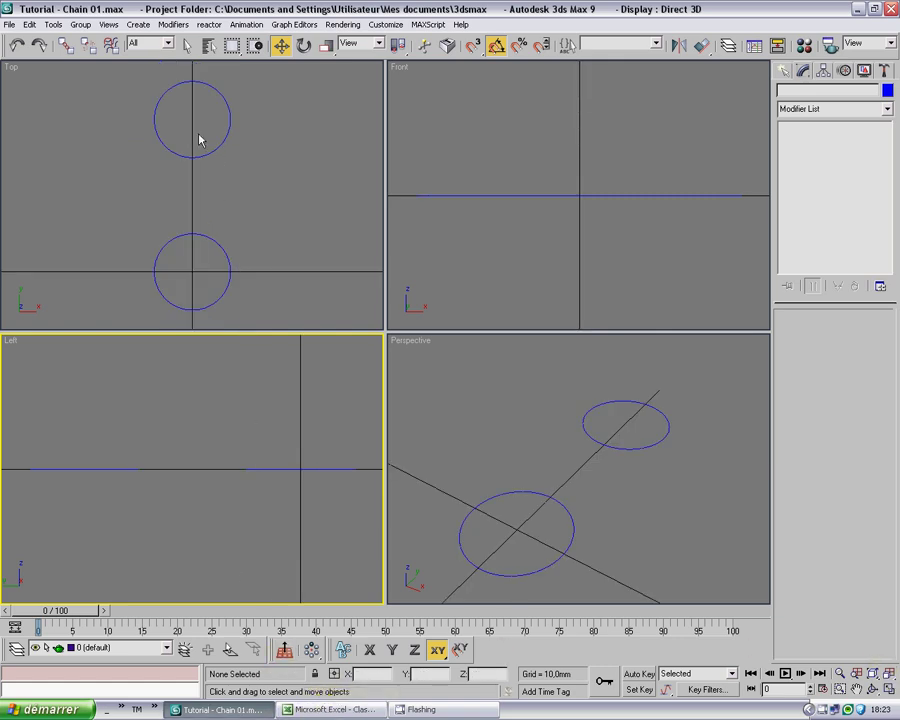
Convert the circle at the origin to an Editable Spline and attach the other circle to it.
click(166, 245)
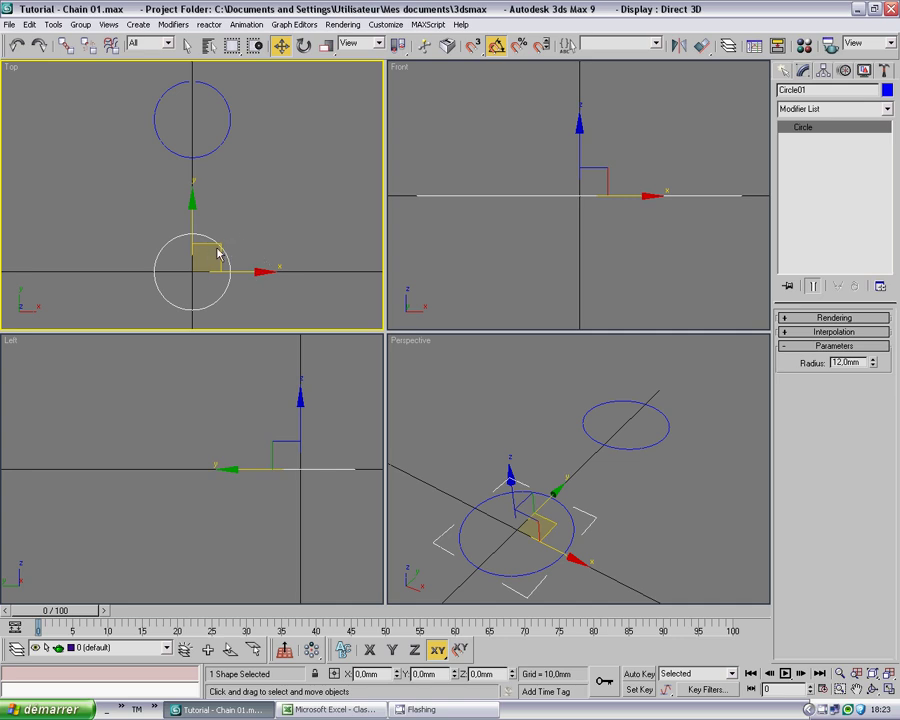
click(244, 220)
click(217, 243)
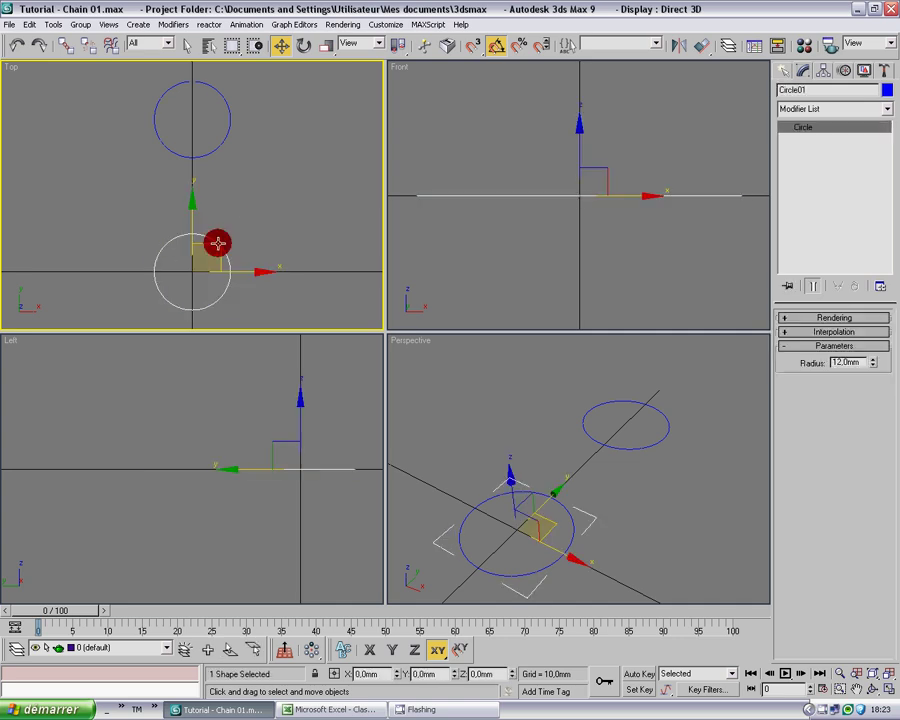
right_click(217, 243)
mouse_move(260, 358)
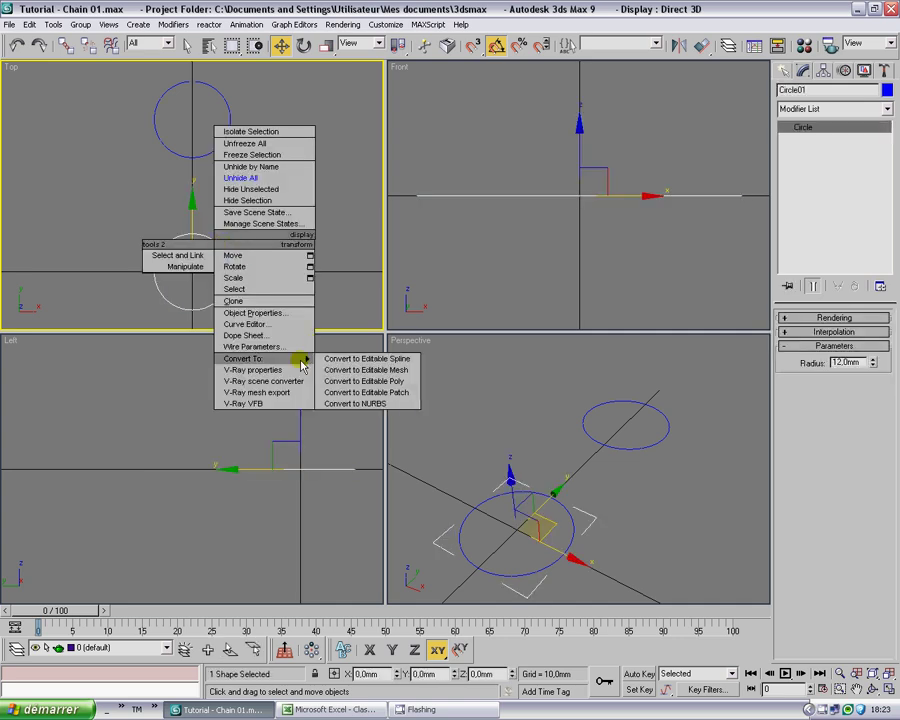
click(364, 360)
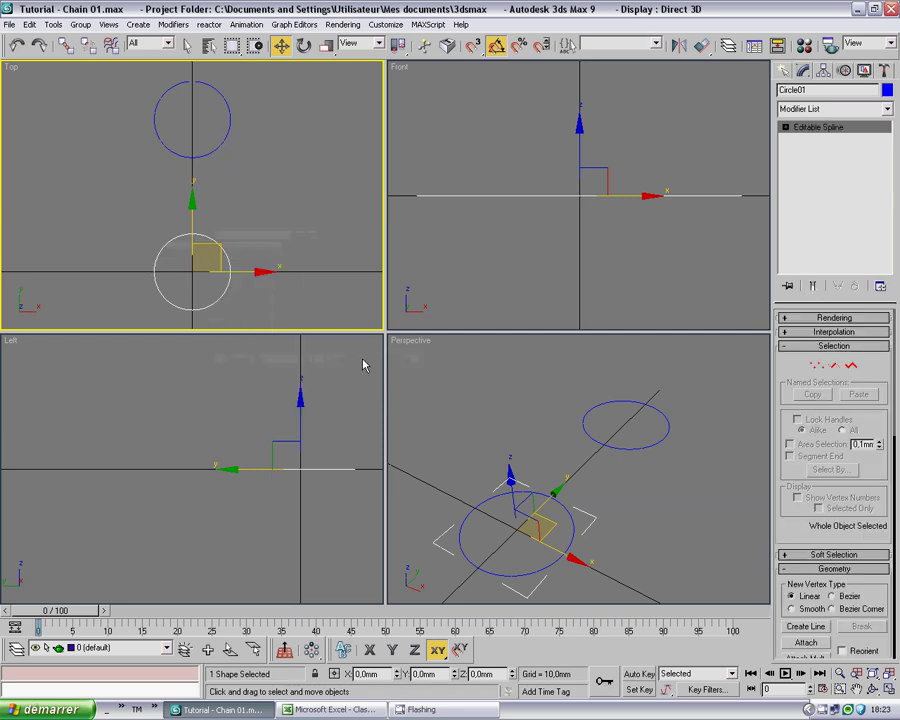
click(815, 645)
click(176, 152)
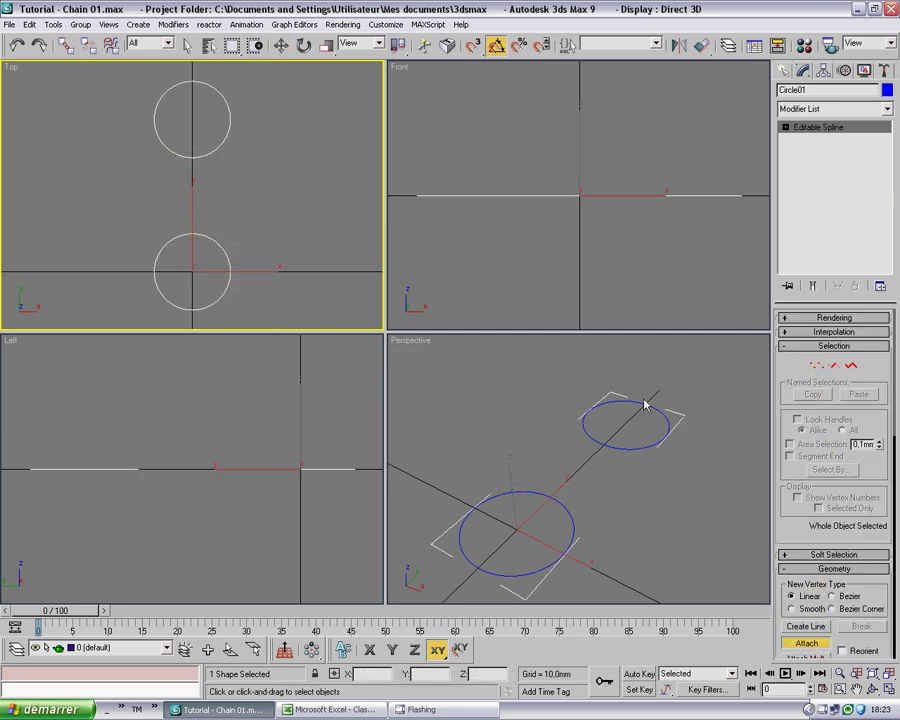
key(w)
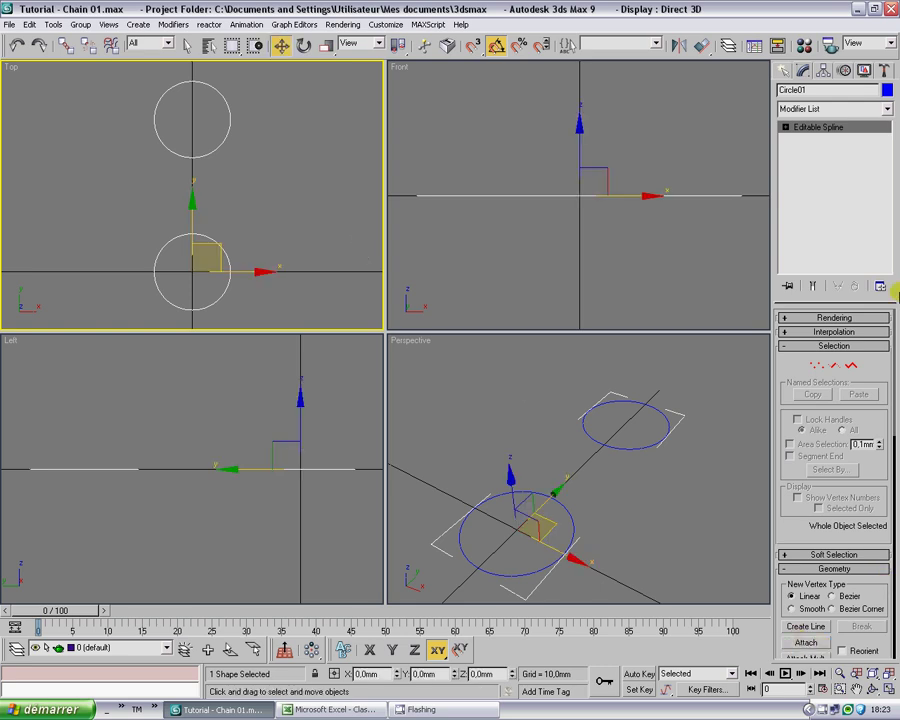
Delete the facing inner segments of both circles, leaving only the two outer half arcs.
click(834, 366)
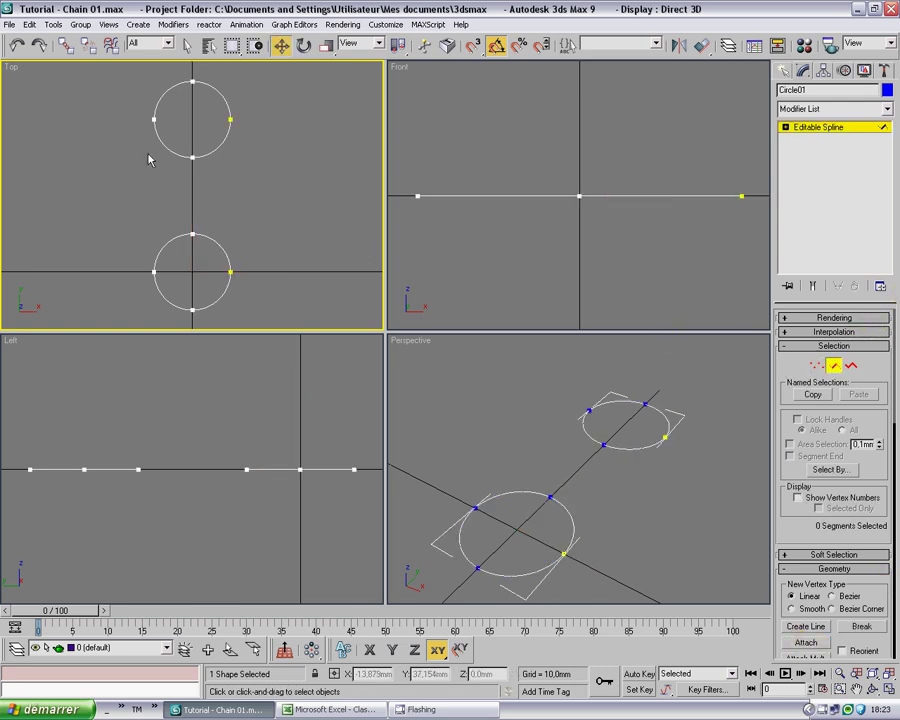
drag(125, 129, 240, 178)
key(Delete)
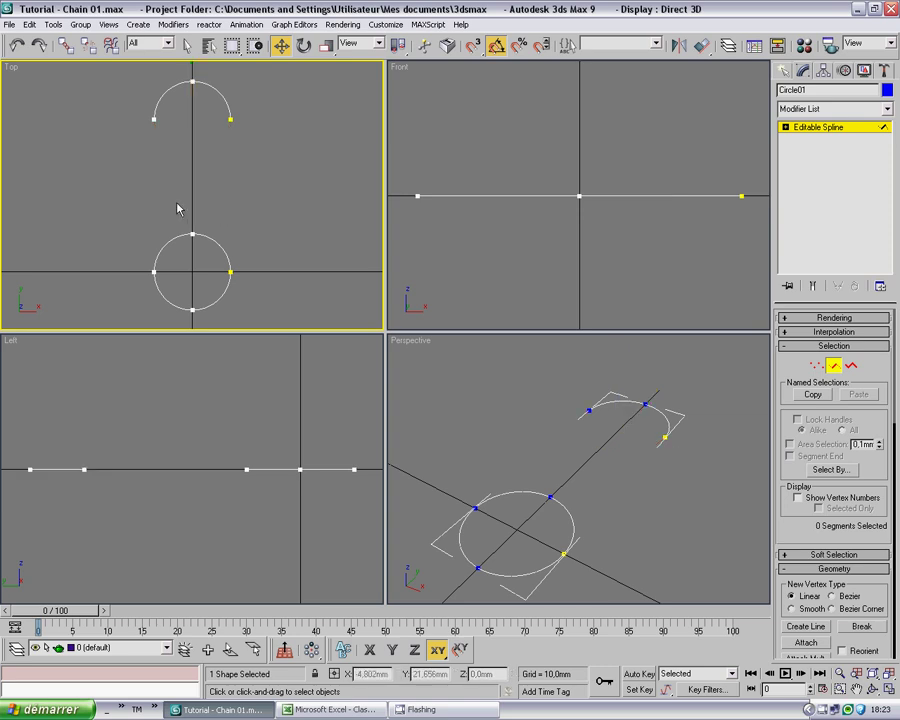
drag(152, 200, 222, 250)
key(Delete)
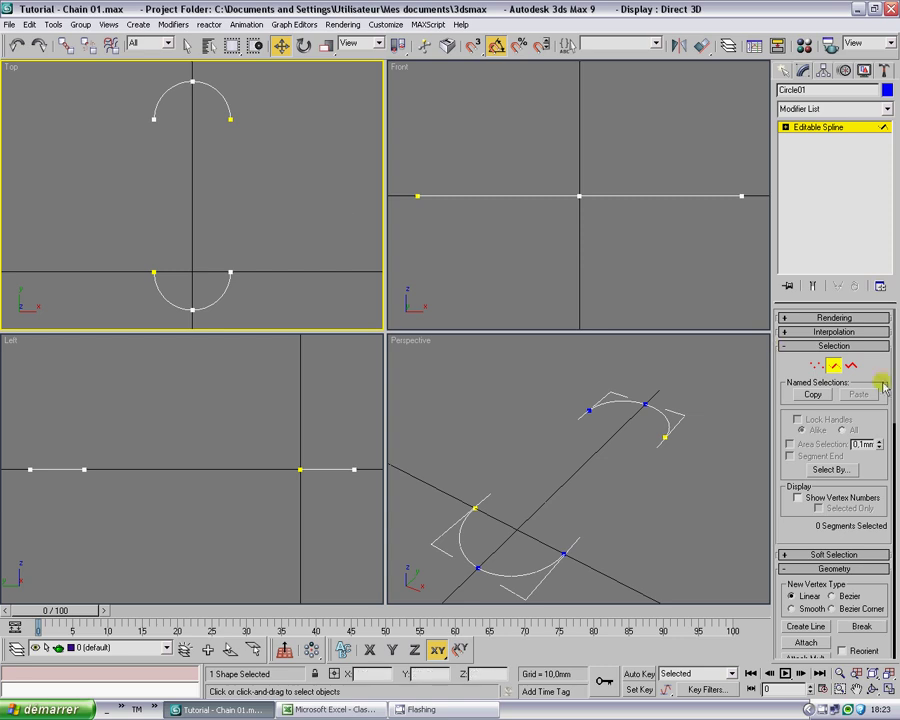
Connect the open end vertices of the two arcs with a straight segment on each side to close the spline.
click(851, 397)
drag(791, 527, 803, 382)
scroll(810, 370, up, 6)
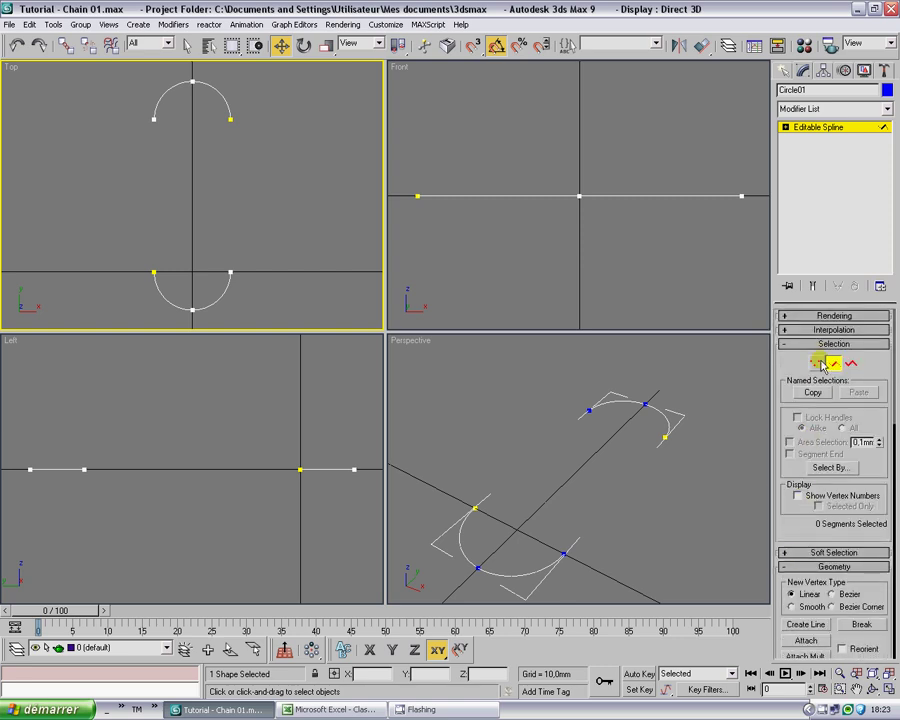
click(812, 356)
scroll(800, 470, down, 3)
drag(793, 455, 800, 262)
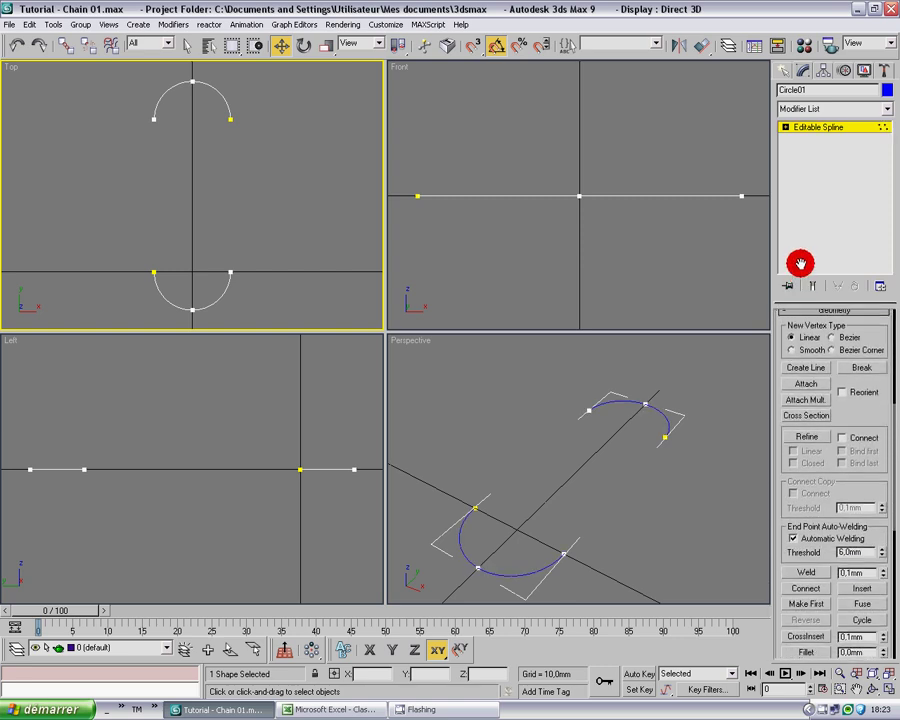
click(805, 587)
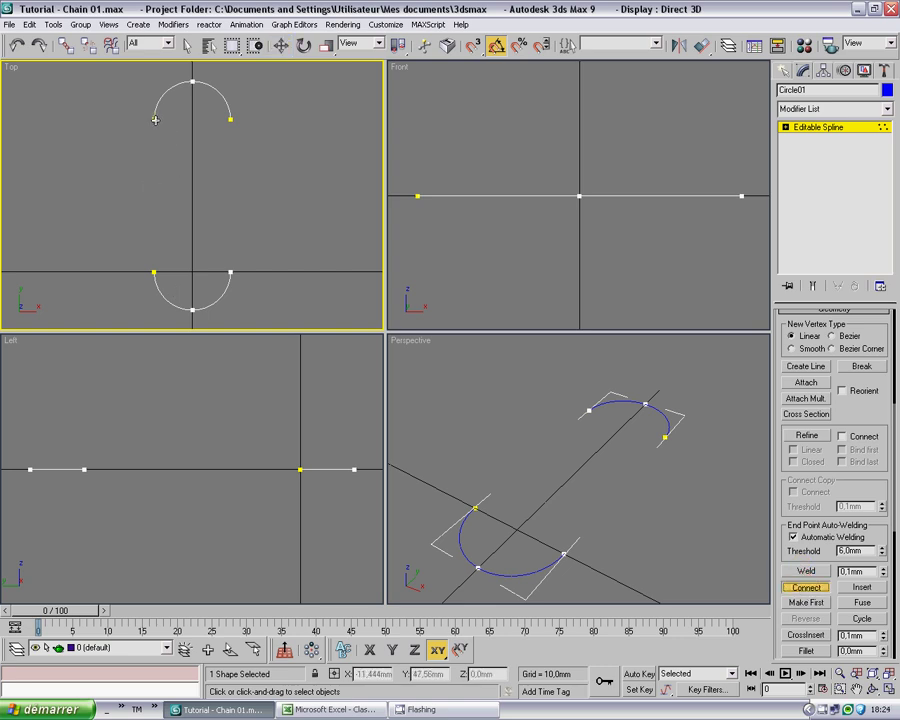
drag(155, 120, 156, 270)
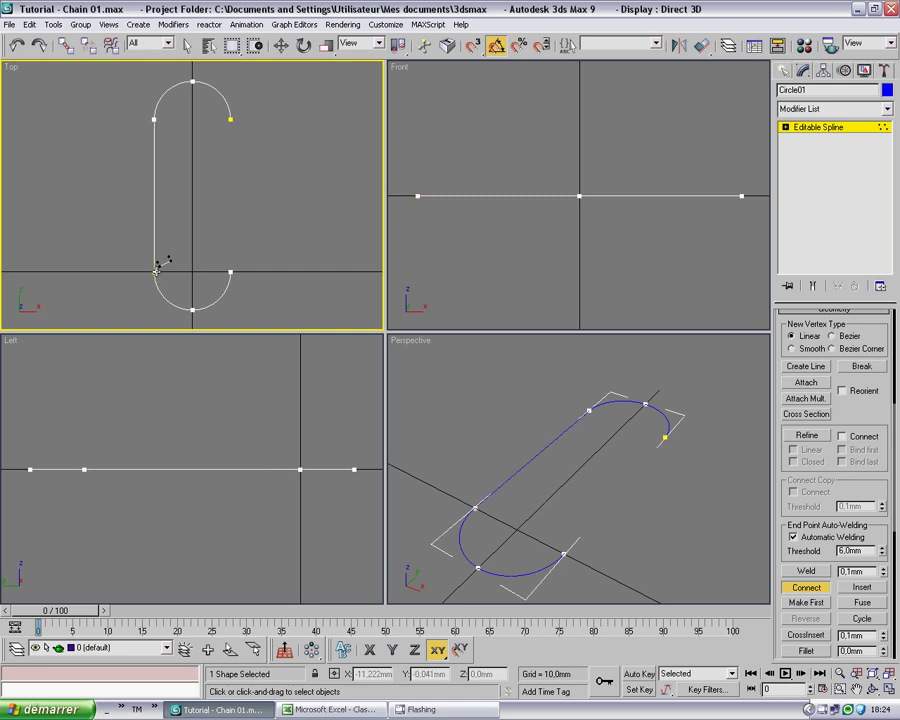
drag(229, 118, 230, 270)
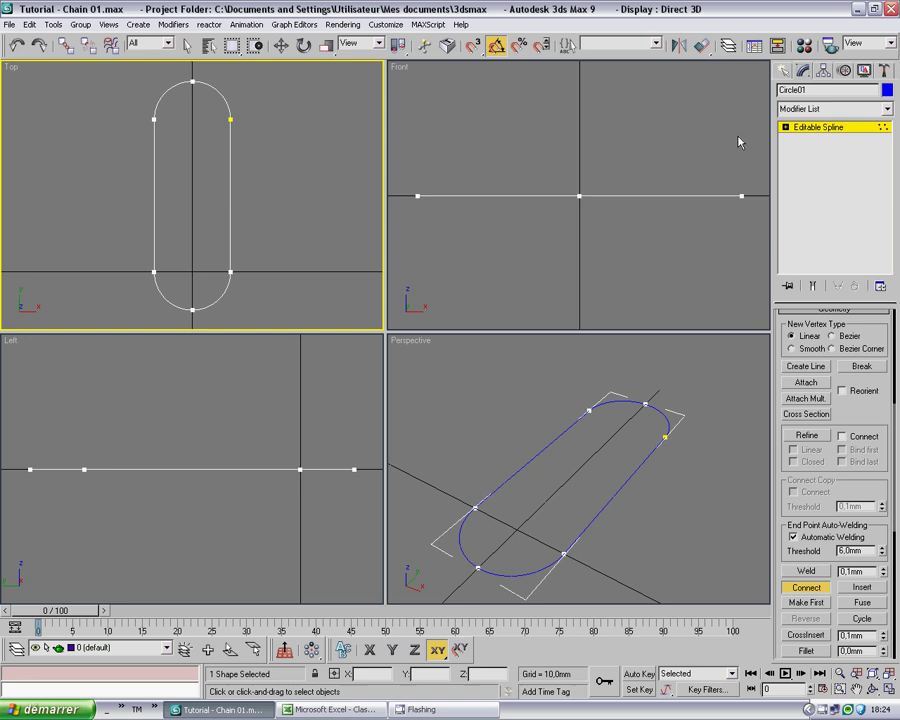
click(812, 587)
Make the vertex at the far end of the upper arc in the Top view the spline's first vertex.
drag(853, 417, 852, 383)
click(193, 81)
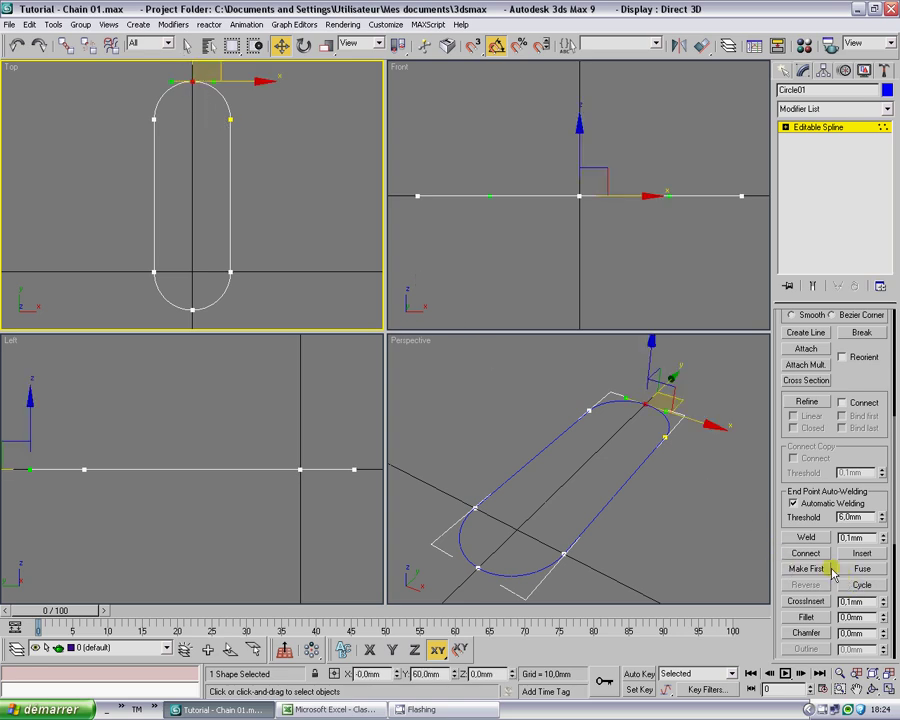
click(796, 568)
drag(217, 109, 263, 148)
click(264, 154)
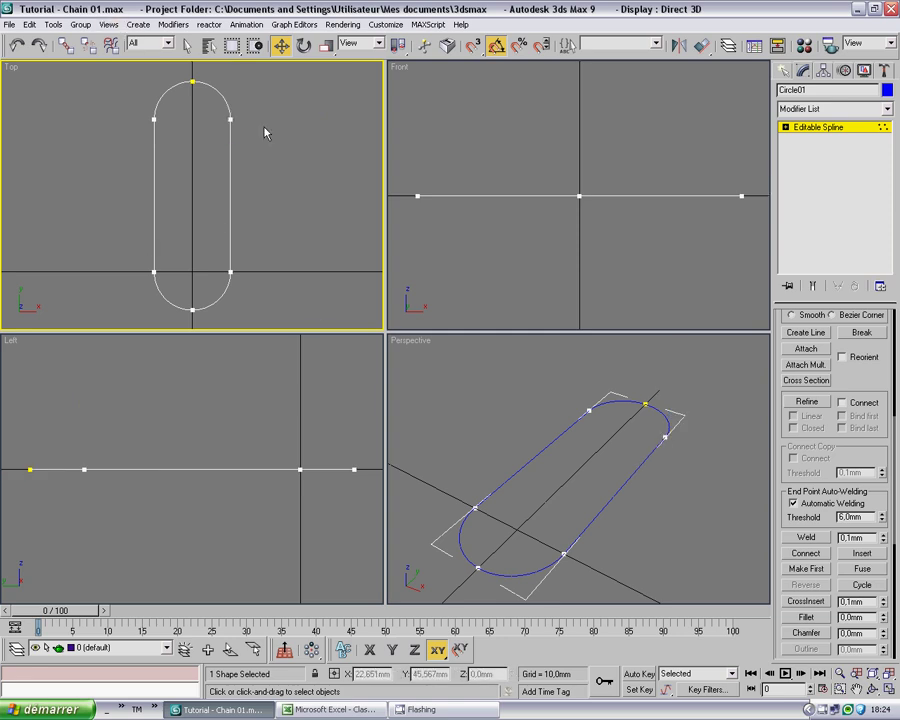
Divide both long straight segments of the spline with 1 division each.
click(783, 128)
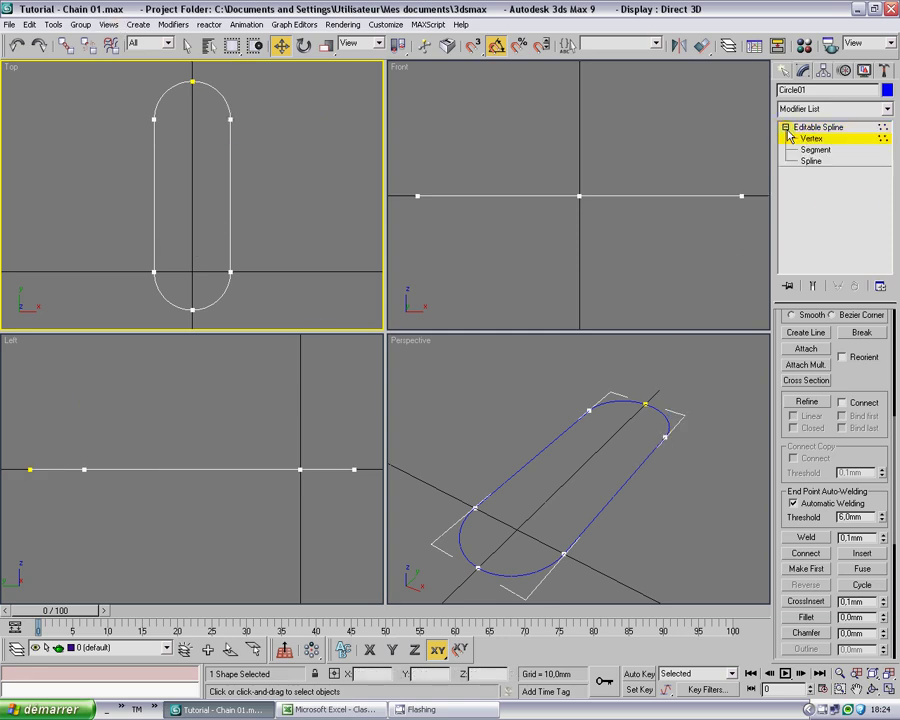
click(815, 149)
drag(117, 165, 290, 208)
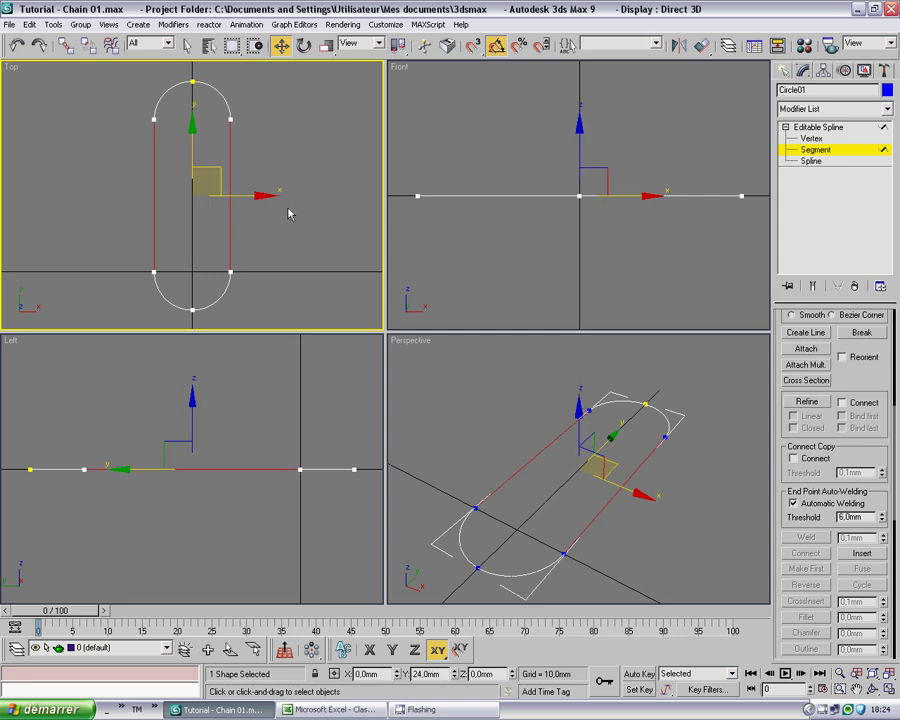
drag(805, 483, 806, 326)
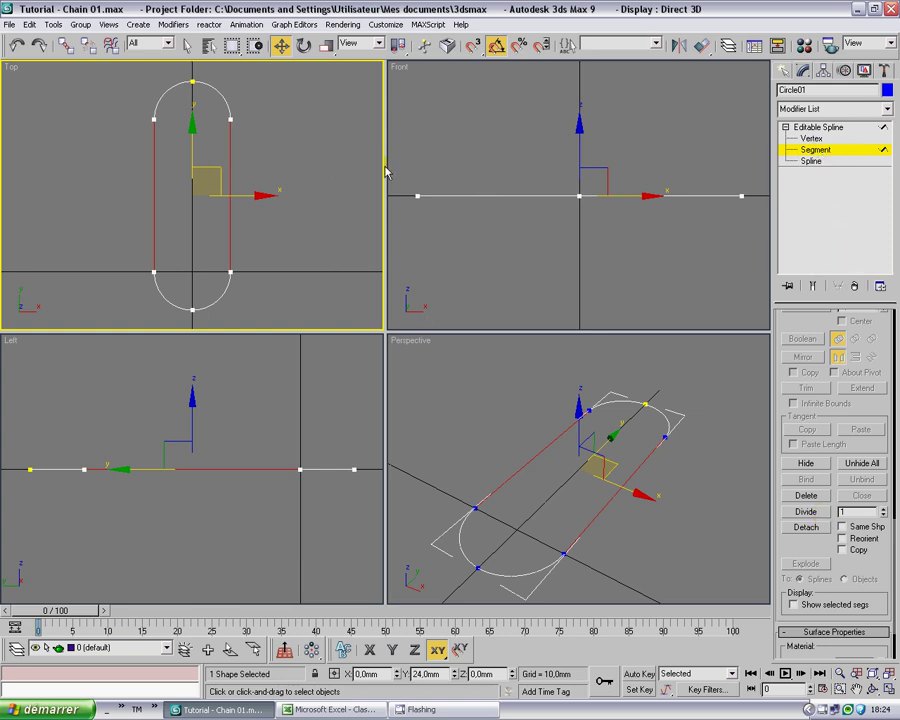
drag(104, 183, 293, 208)
click(813, 512)
Convert the two middle vertices of the straight sides to Smooth, then leave vertex editing and deselect the spline.
click(811, 138)
drag(127, 179, 250, 204)
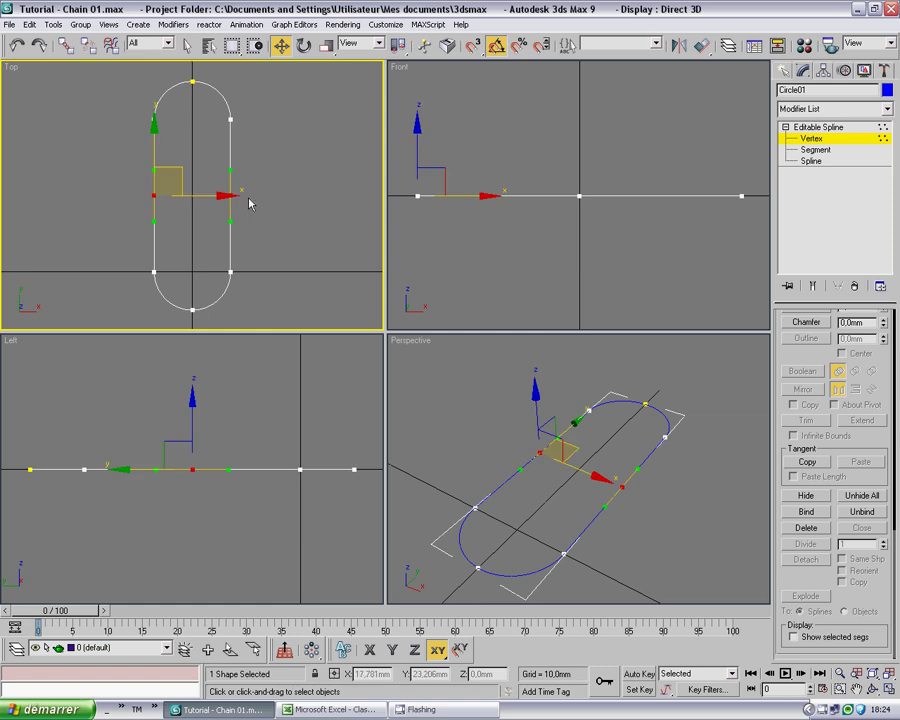
right_click(232, 193)
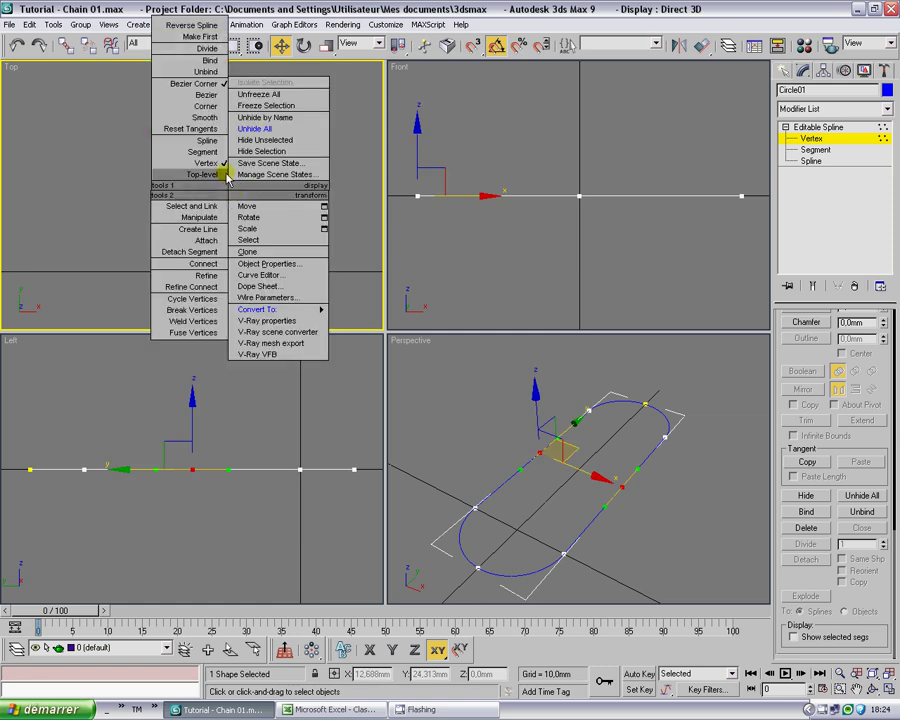
click(196, 118)
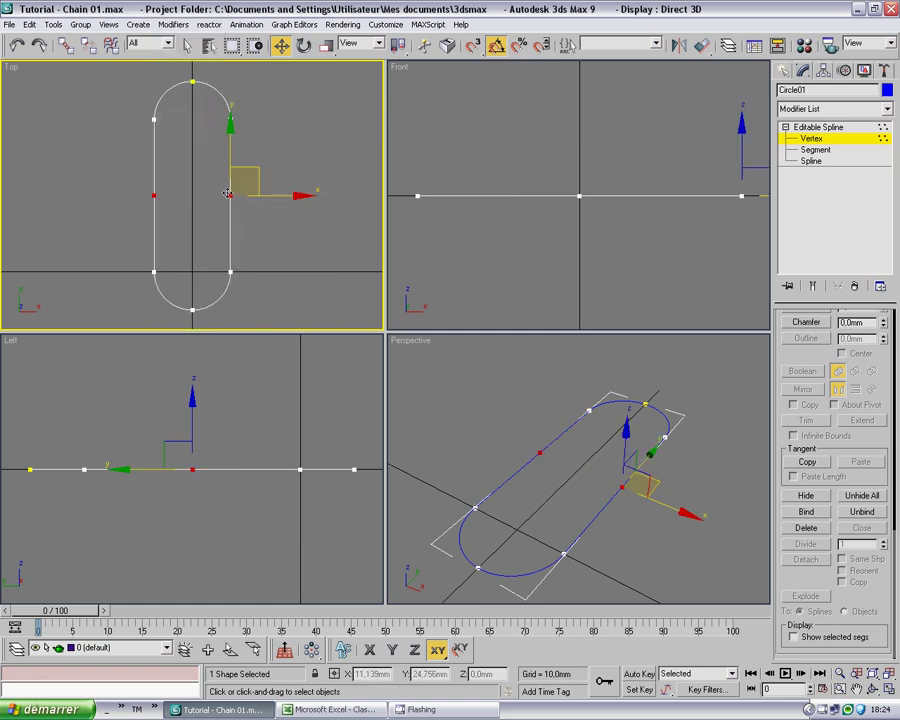
click(178, 150)
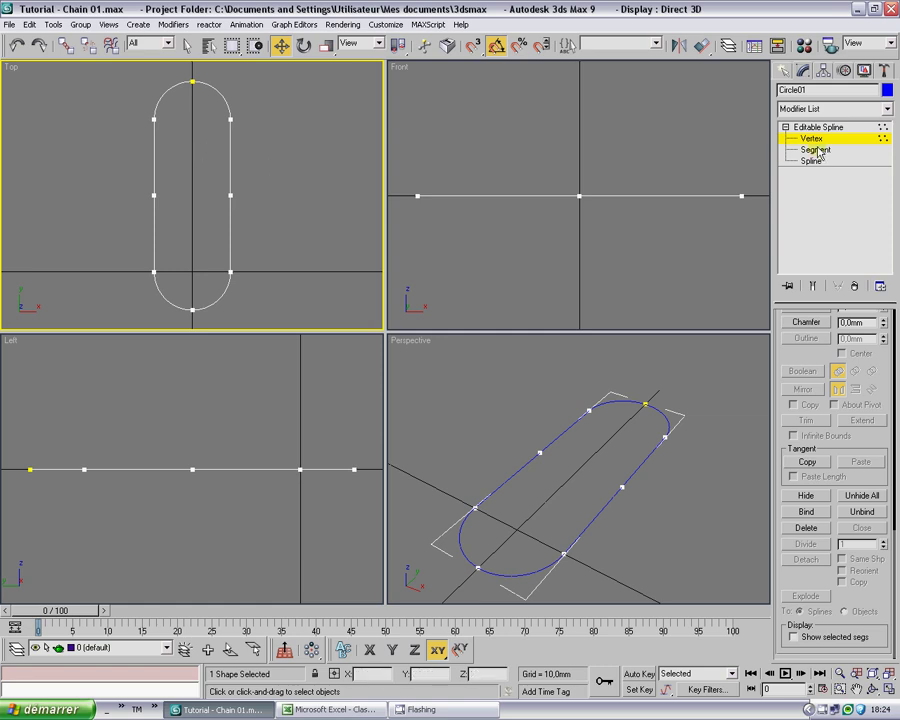
click(818, 141)
click(299, 209)
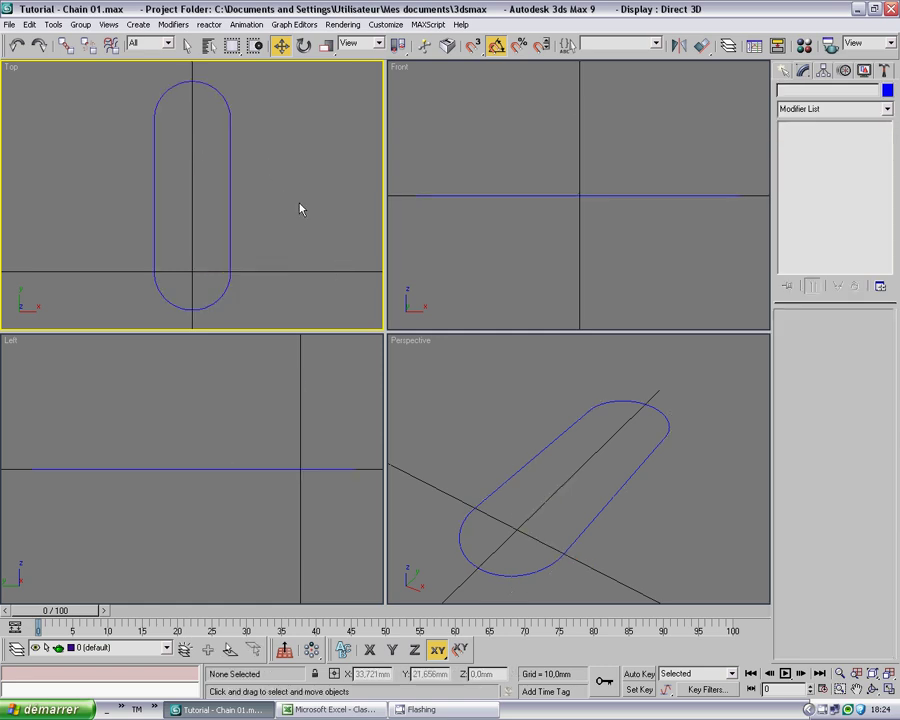
Rename the closed spline as Path and deselect it.
click(230, 262)
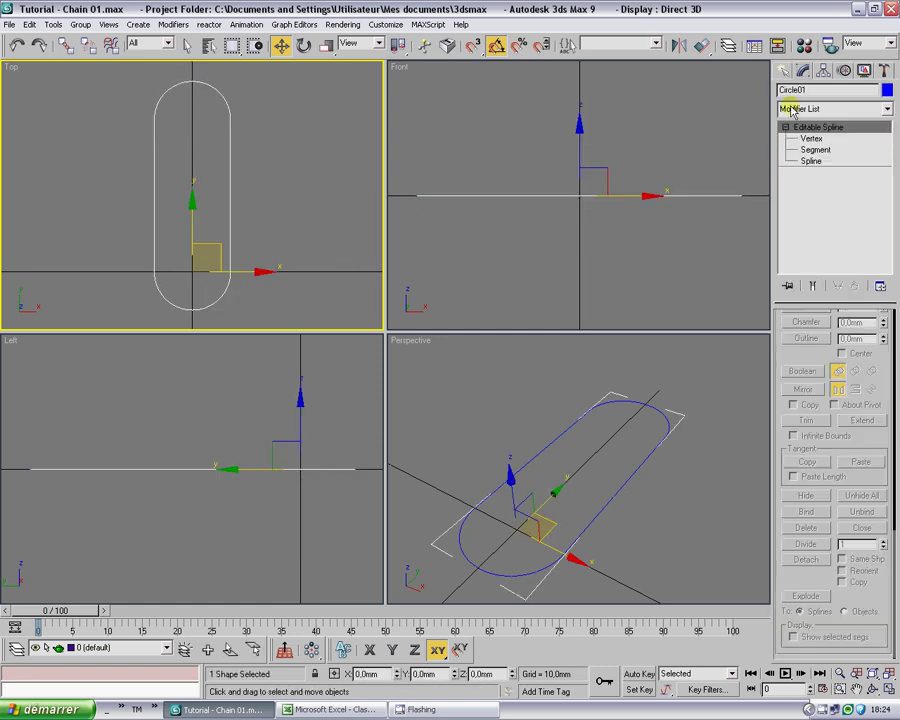
text(Path)
click(297, 181)
click(510, 383)
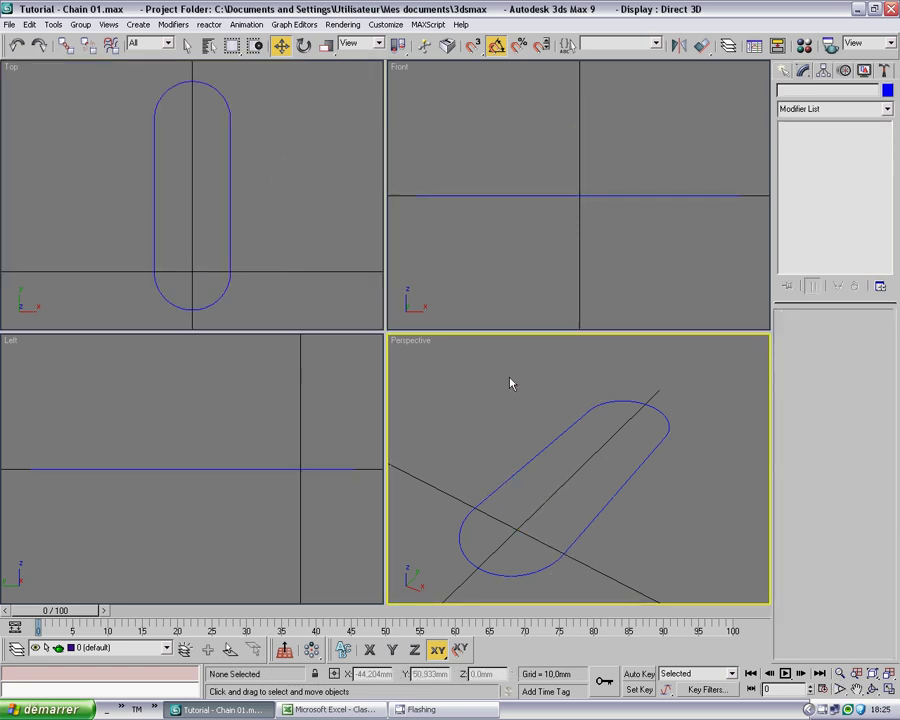
Unhide all objects so the gears and chain link show alongside the path.
right_click(664, 540)
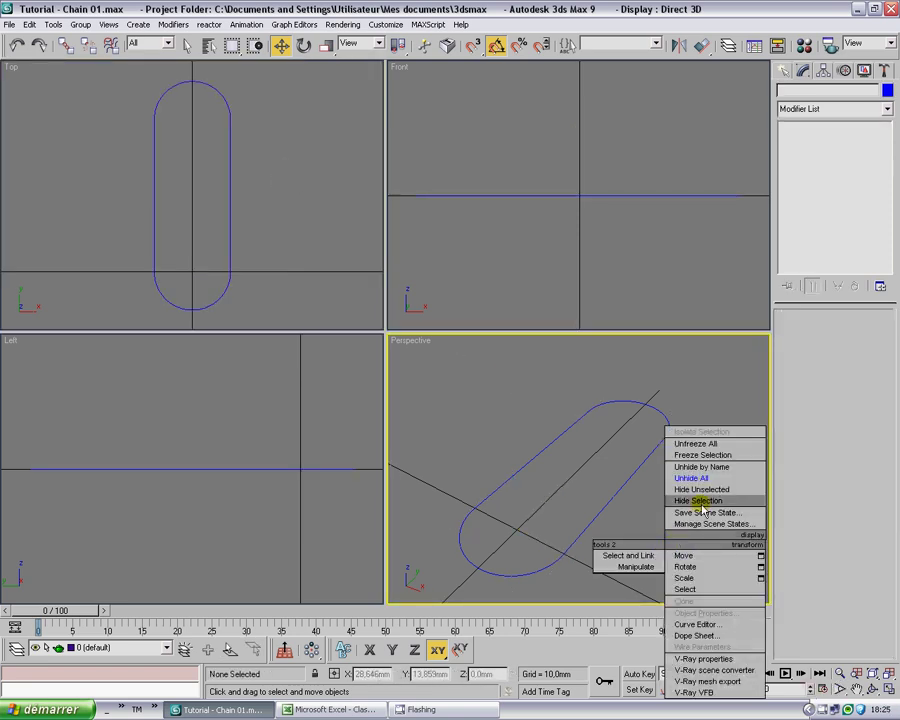
click(705, 480)
alt+middle_drag(614, 426, 578, 498)
key(w)
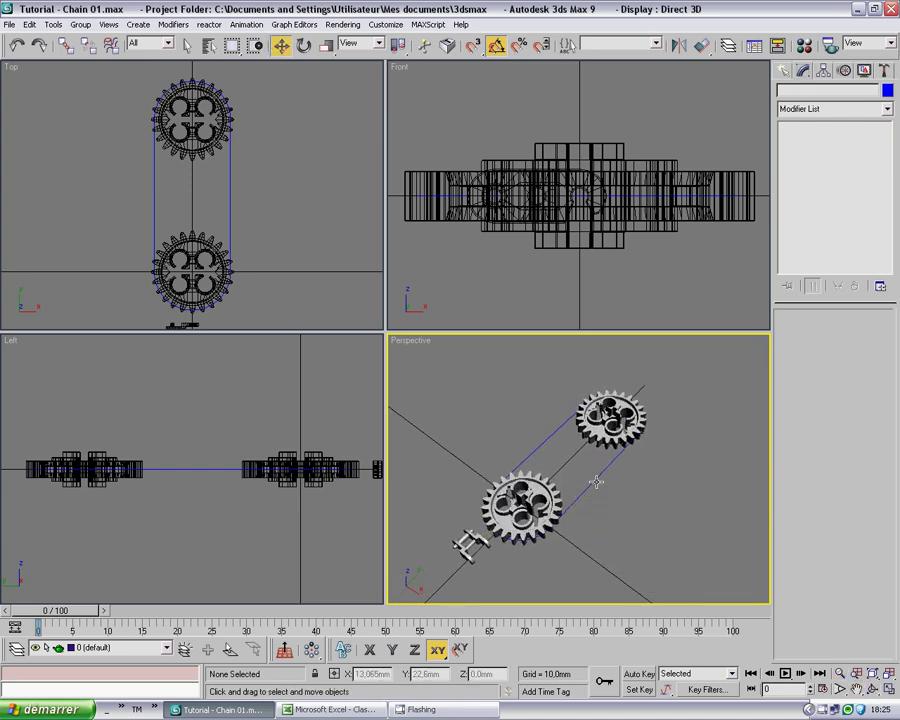
Measure the length of the Path spline with the Measure utility.
click(596, 481)
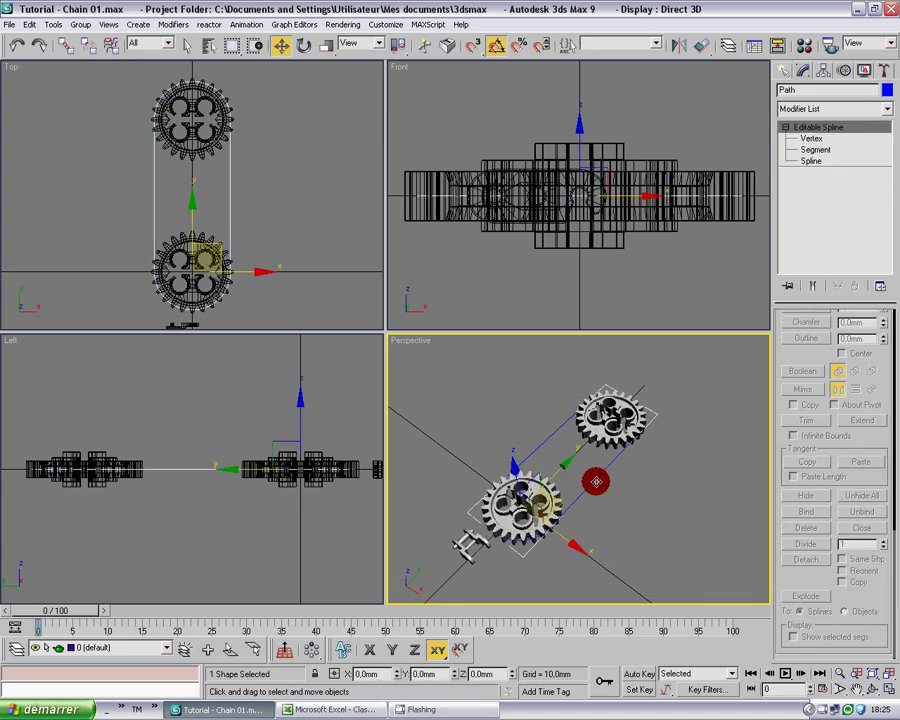
click(882, 71)
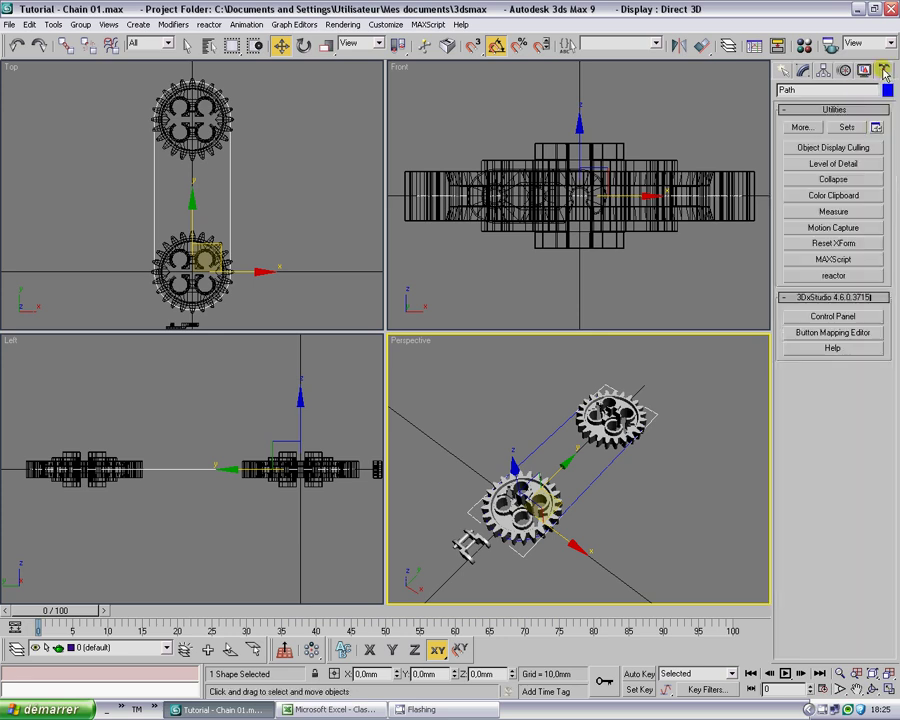
click(842, 212)
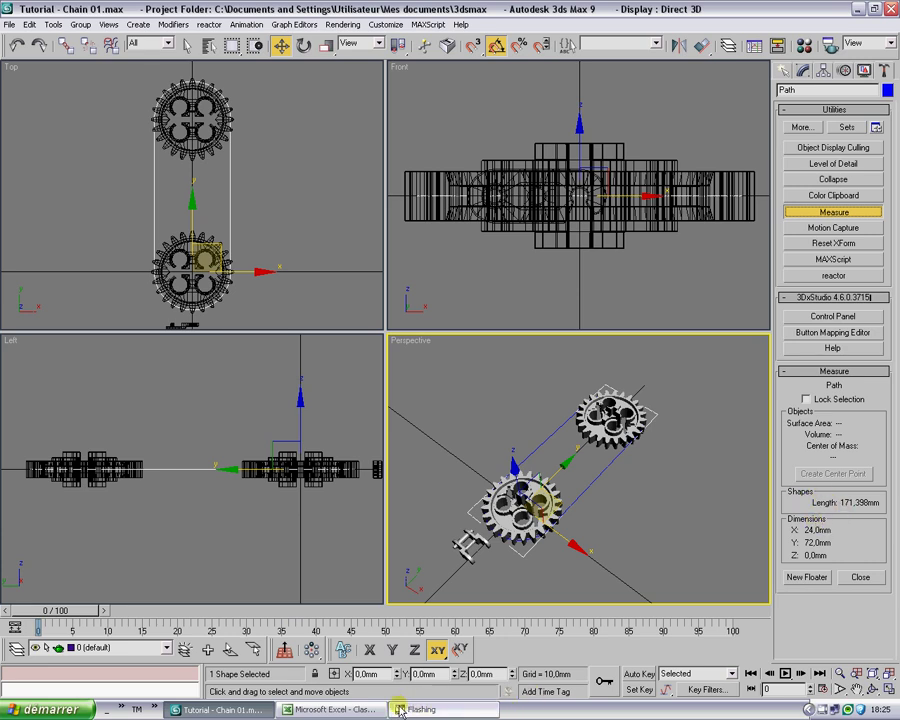
Switch to the Excel workbook and shrink its window so the 3ds Max measurement stays readable beside it.
click(310, 709)
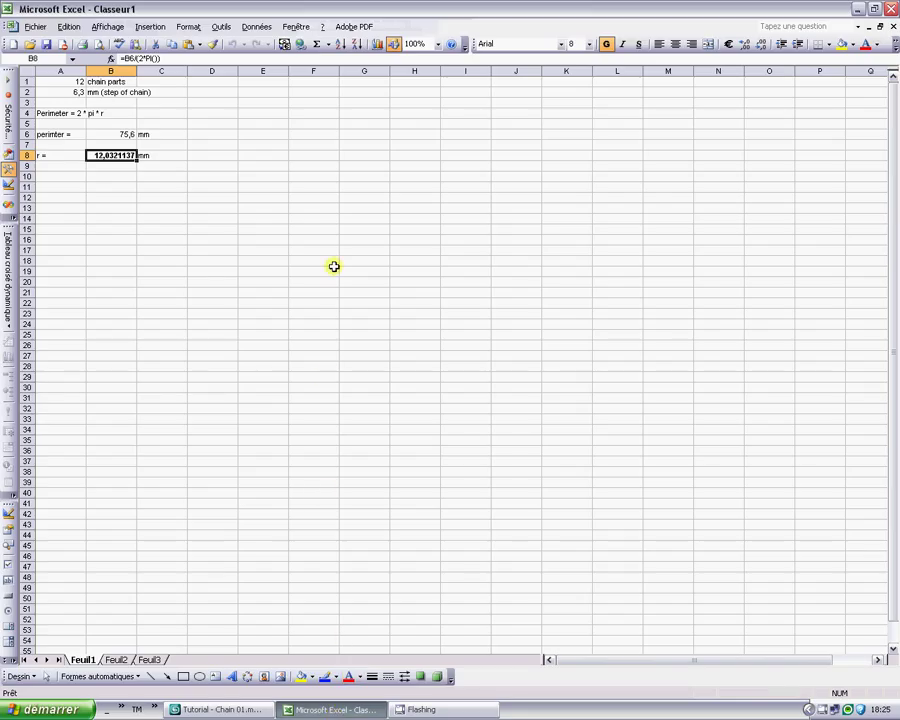
double_click(428, 10)
drag(541, 152, 552, 92)
drag(850, 338, 588, 496)
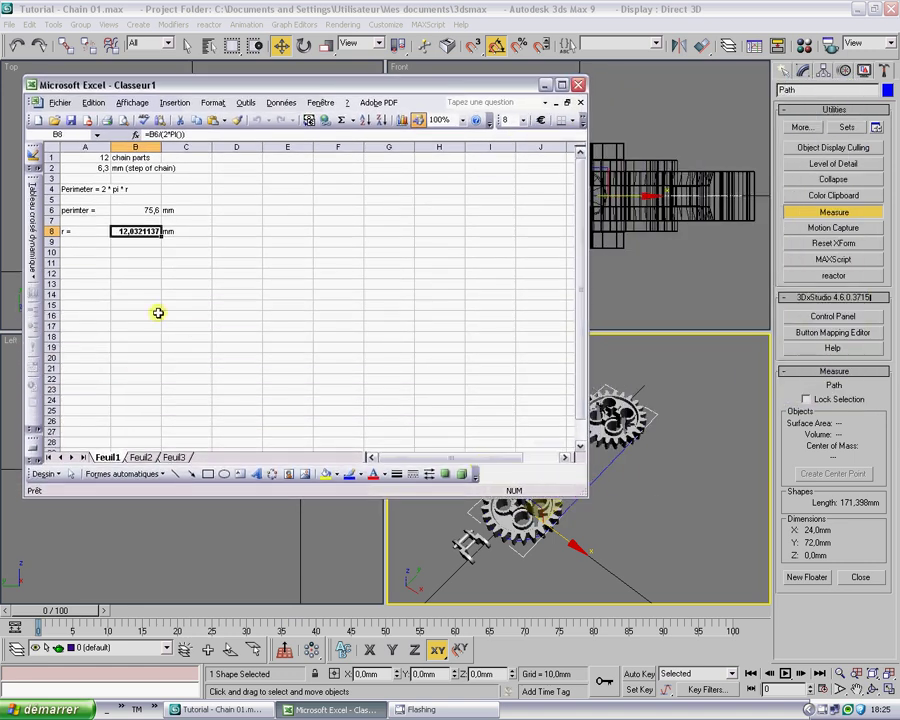
Enter the label Path Lenght in A10, the value 171,398 in B10 and the unit mm in C10.
click(77, 252)
text(Lenght)
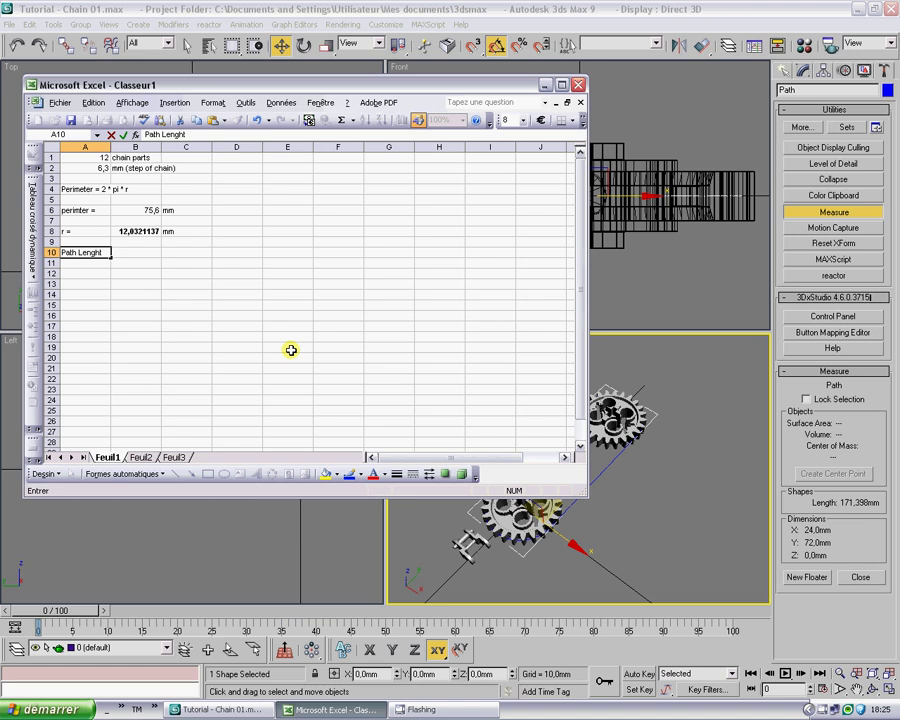
key(Tab)
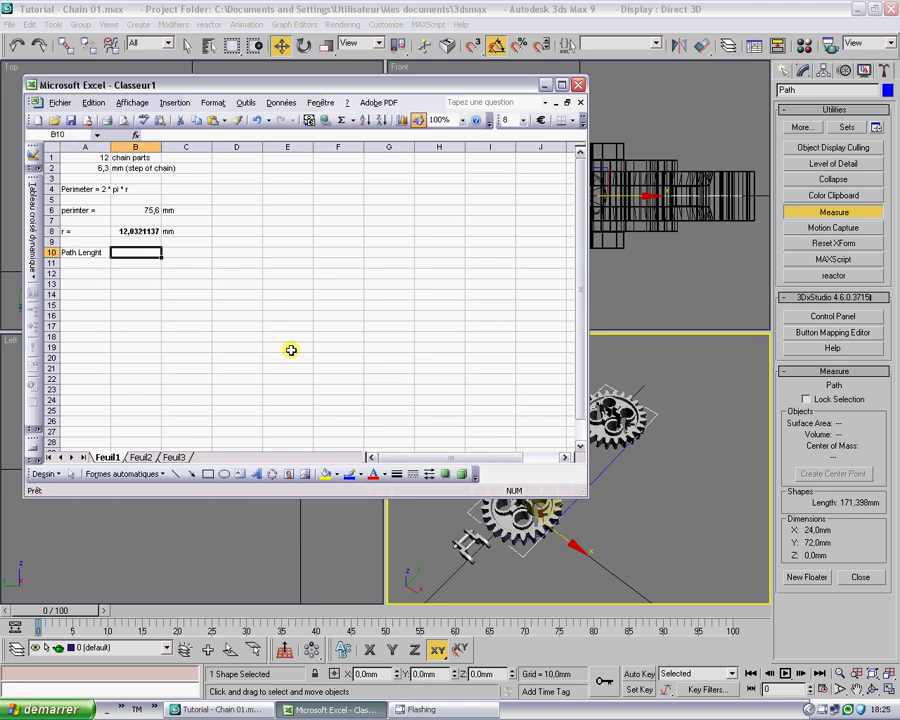
text(171,)
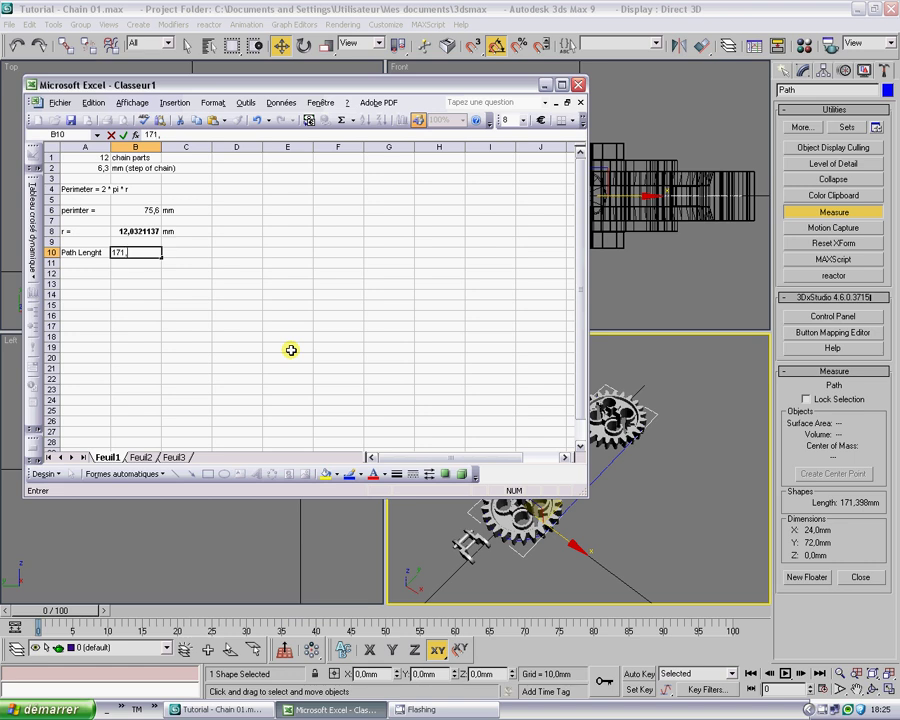
text(398)
key(Return)
key(Up)
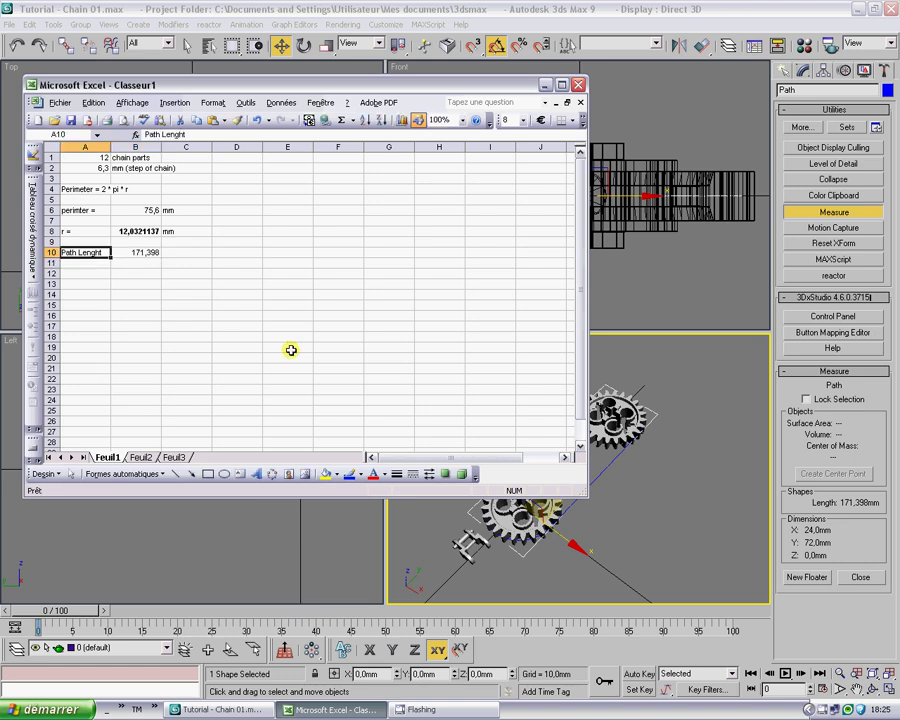
key(Right)
key(Right)
text(mm)
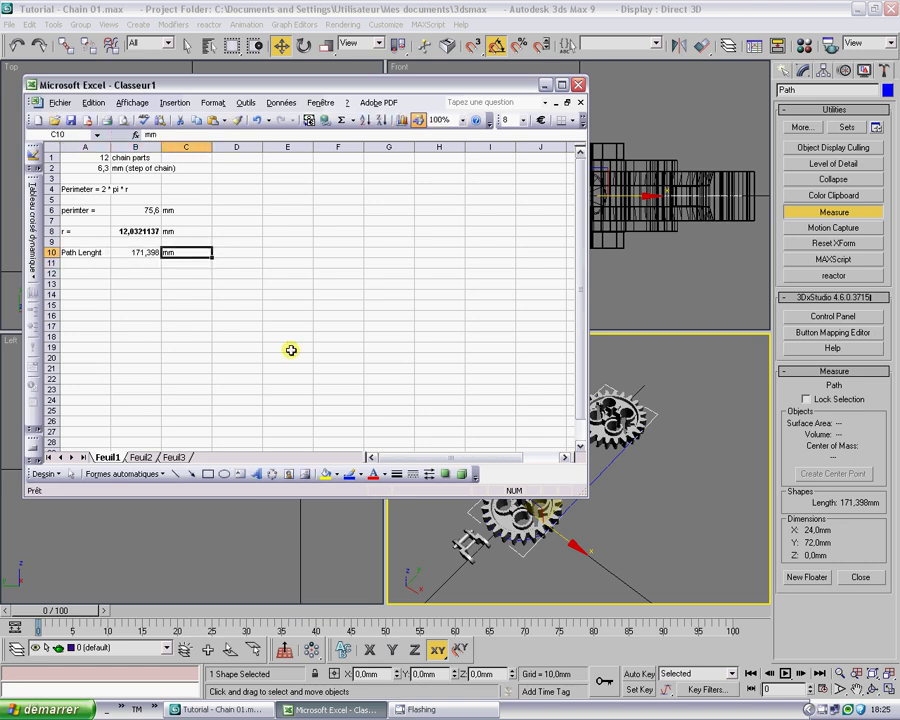
Maximize the workbook and fill cells A9:F9 with yellow as a separator row.
key(Up)
key(shift+Left)
key(shift+Left)
key(shift+Right)
key(shift+Right)
key(shift+Right)
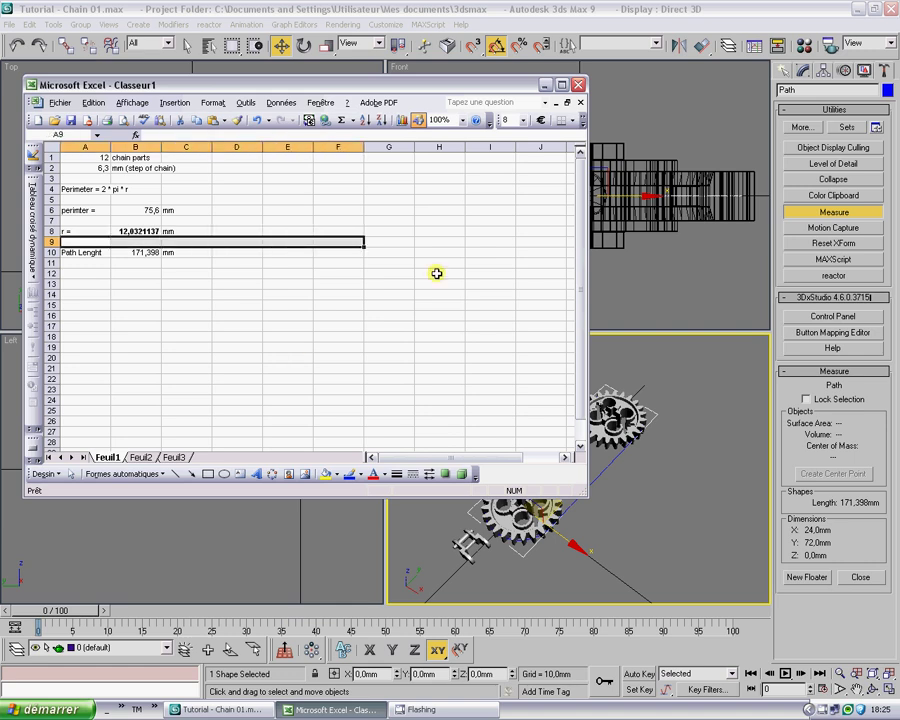
click(562, 86)
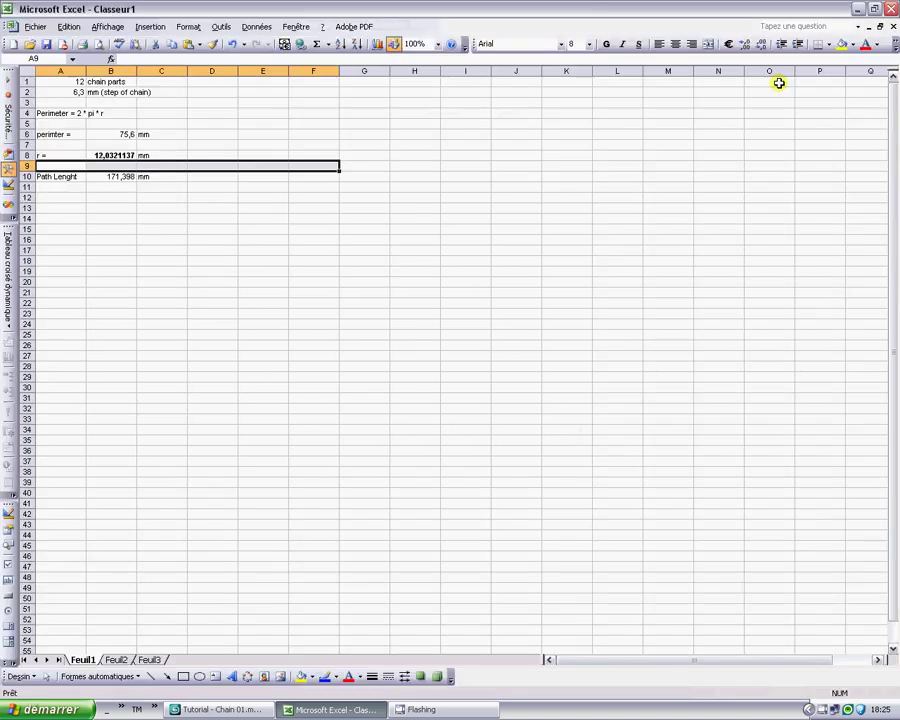
click(843, 44)
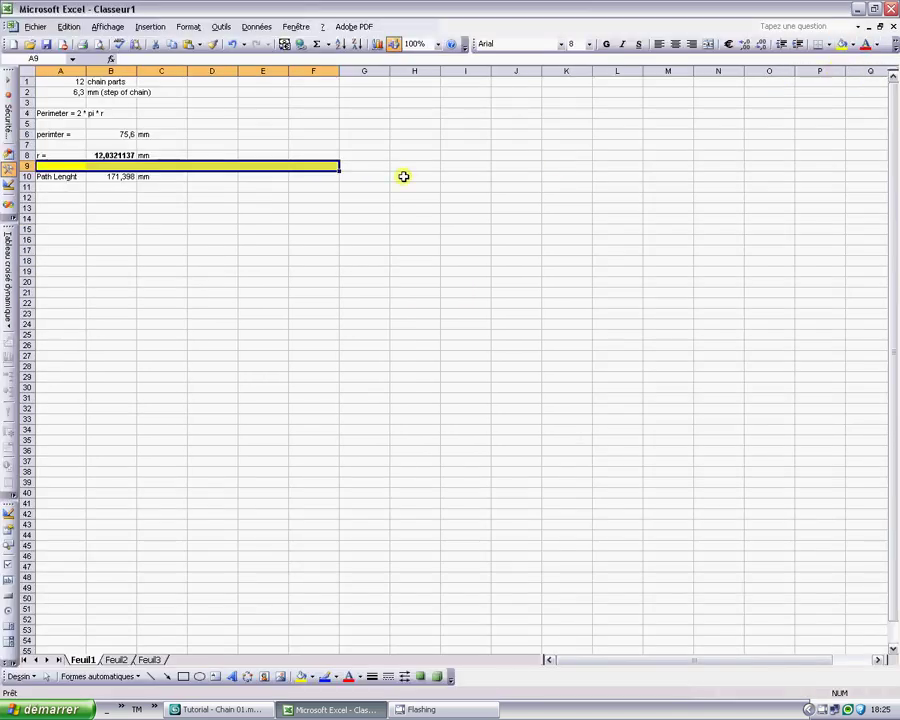
Restore the workbook to a smaller window, close the Measure utility in 3ds Max and return to the spline creation tools.
click(874, 8)
click(189, 386)
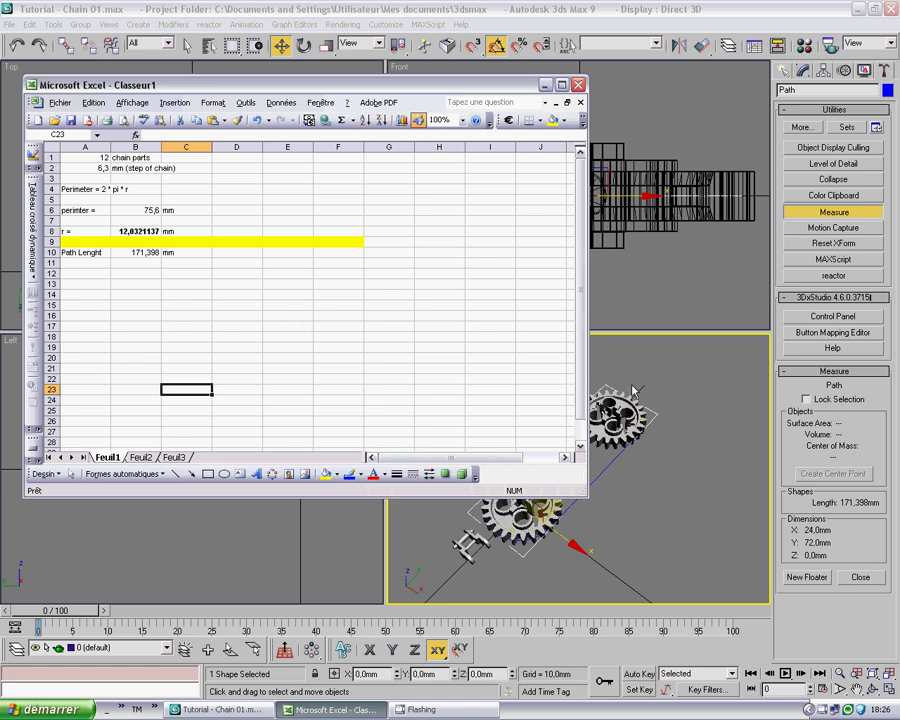
click(830, 212)
click(830, 212)
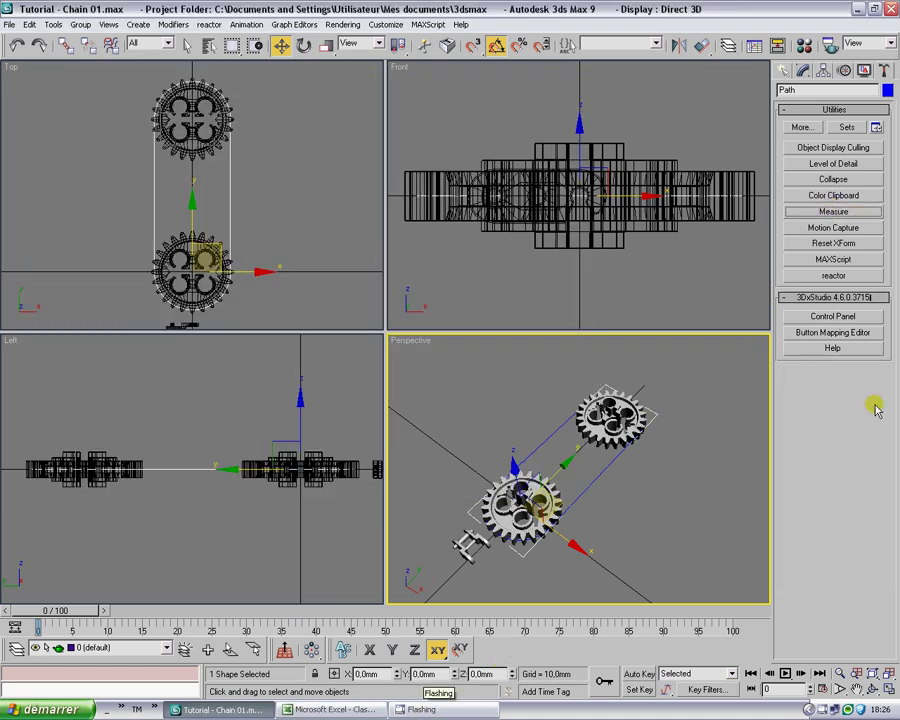
click(785, 70)
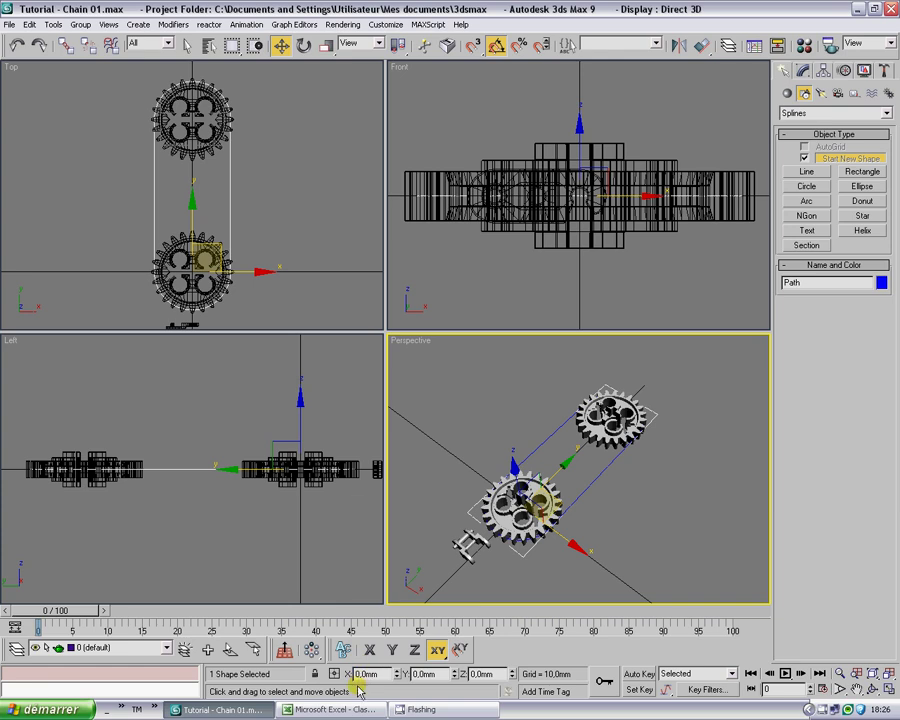
Switch to the Excel workbook and enter the label "nb of chain parts :" in A12.
click(338, 709)
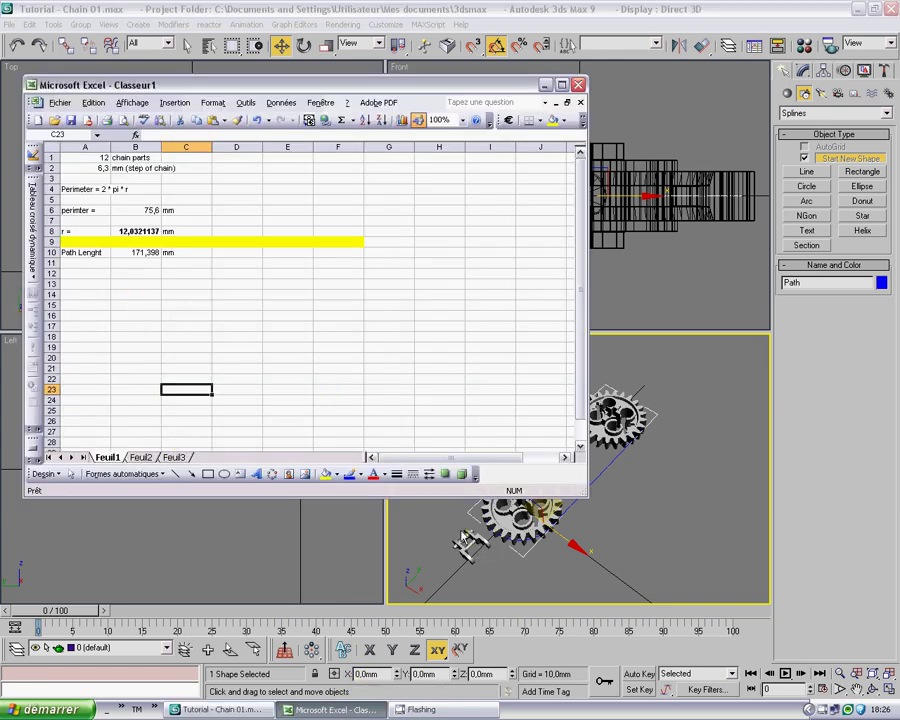
click(94, 273)
text(nb of chain parts :)
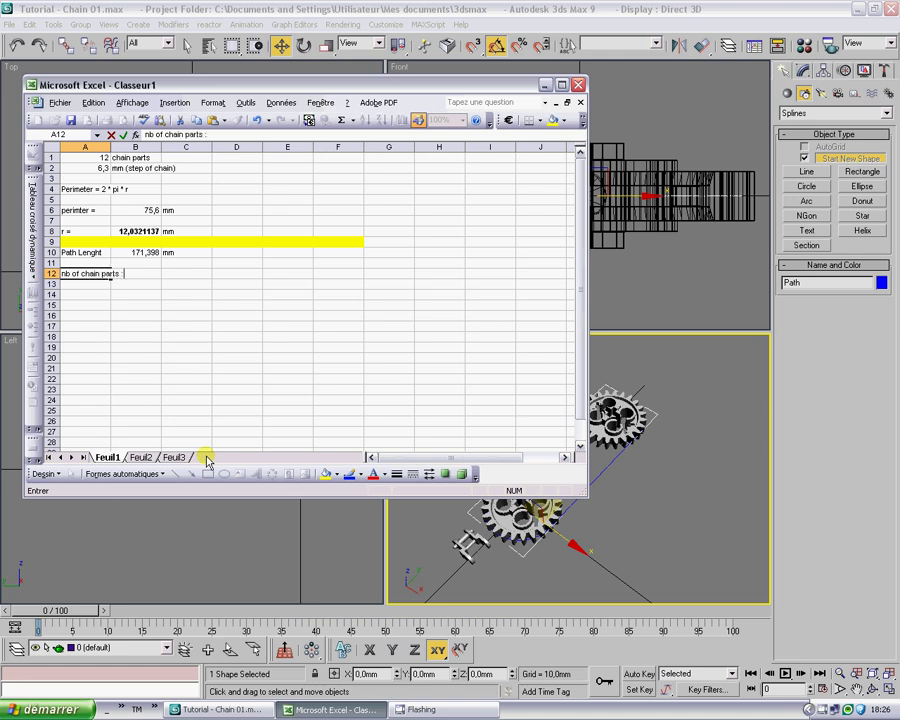
key(Return)
Change the label in A10 to "Path Lenght :" and widen column A to fit the labels.
key(Up)
key(Up)
key(Up)
key(F2)
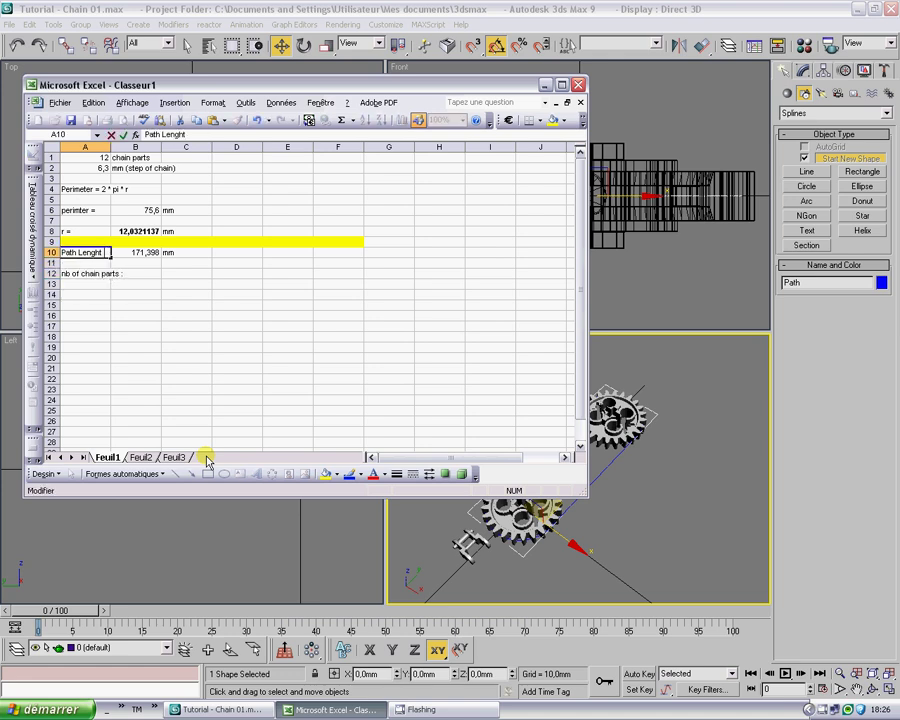
text(:)
key(Return)
drag(111, 147, 132, 147)
Calculate the number of chain parts in B12 with the formula =B10/A2.
click(150, 272)
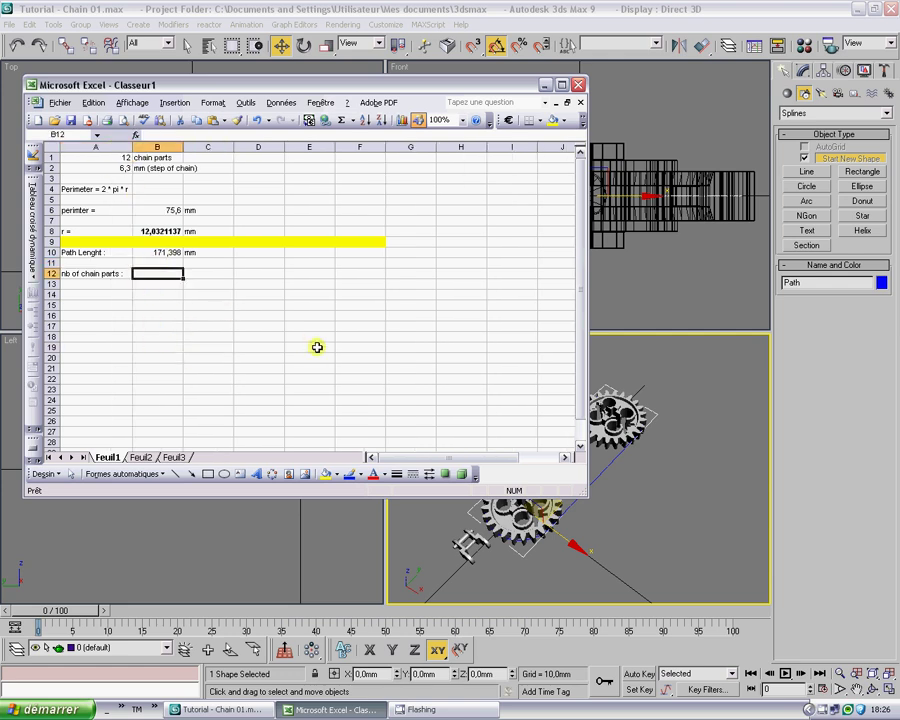
text(=)
key(Up)
key(Up)
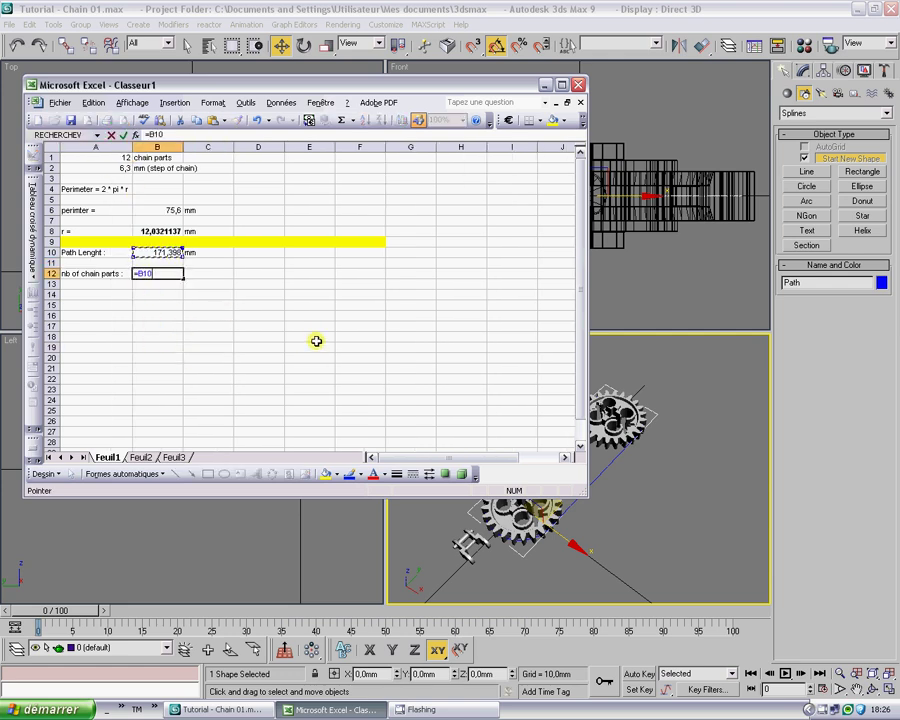
text(/)
click(118, 168)
key(Return)
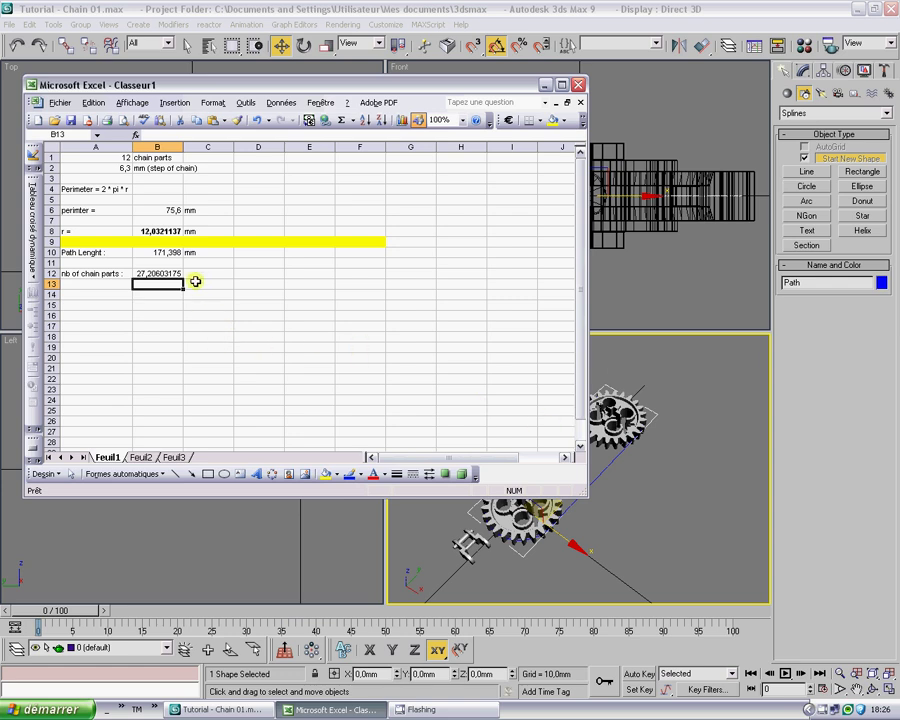
click(157, 273)
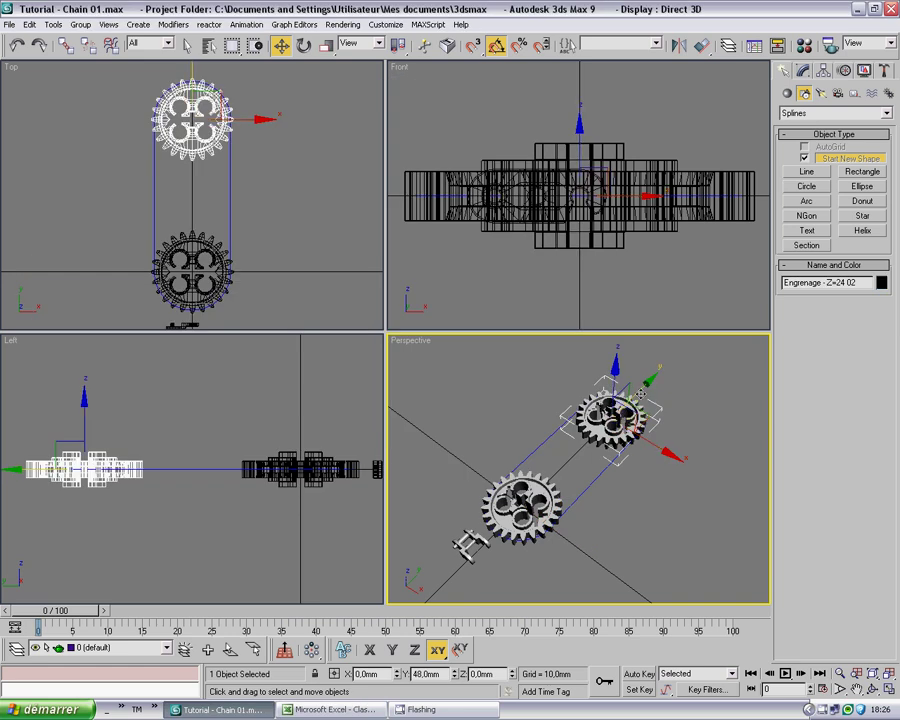
Try moving the second gear in 3ds Max towards the first to about Y 42,8 mm, and undo the move.
drag(650, 380, 636, 398)
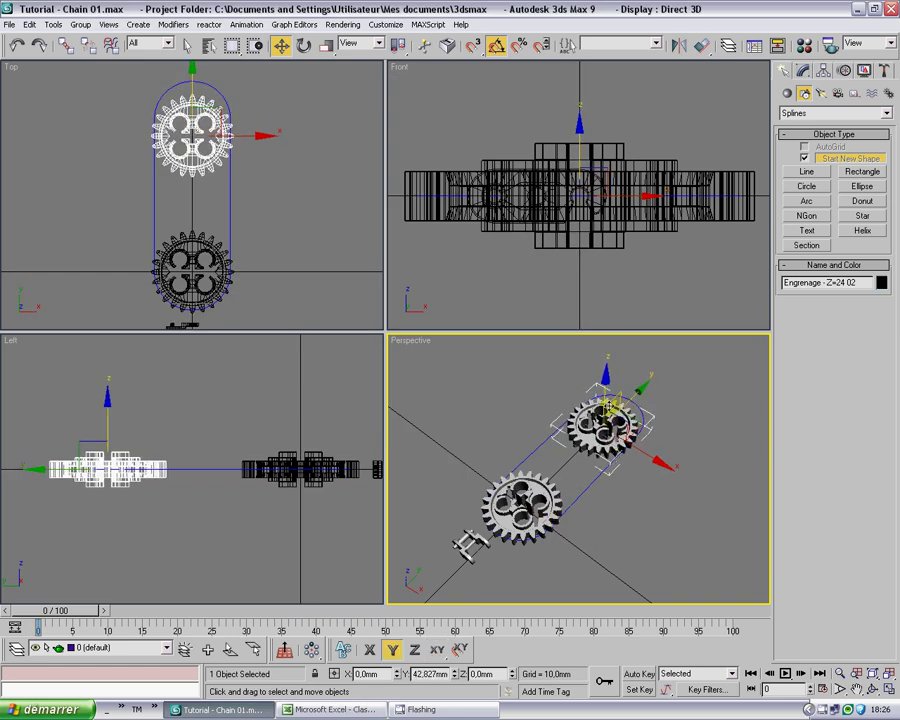
key(ctrl+z)
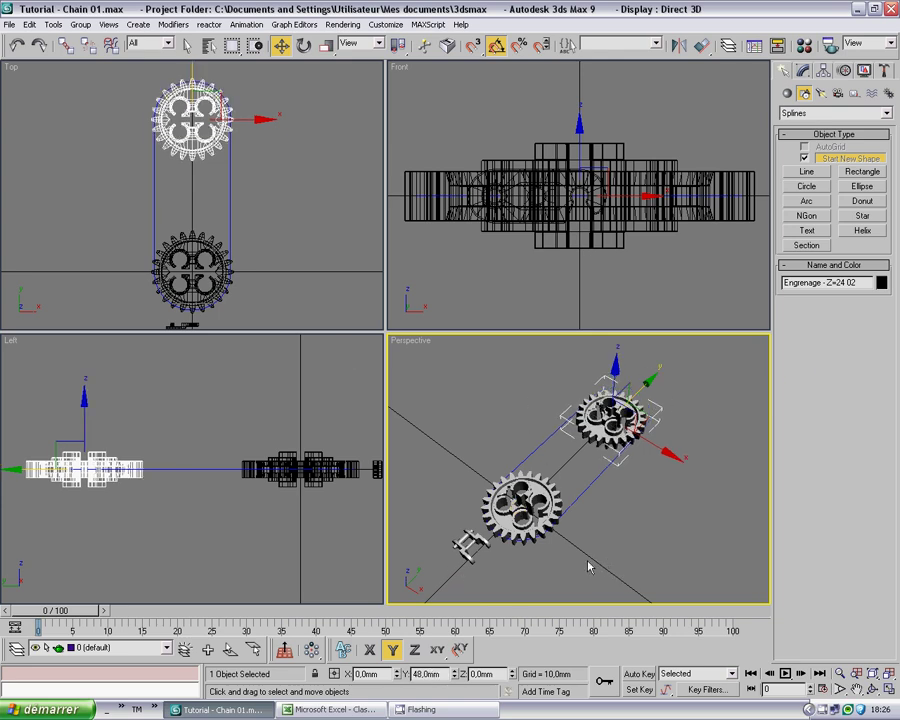
Switch to Excel to review the chain part count in B12 and the path length in B10, and return to 3ds Max.
click(334, 707)
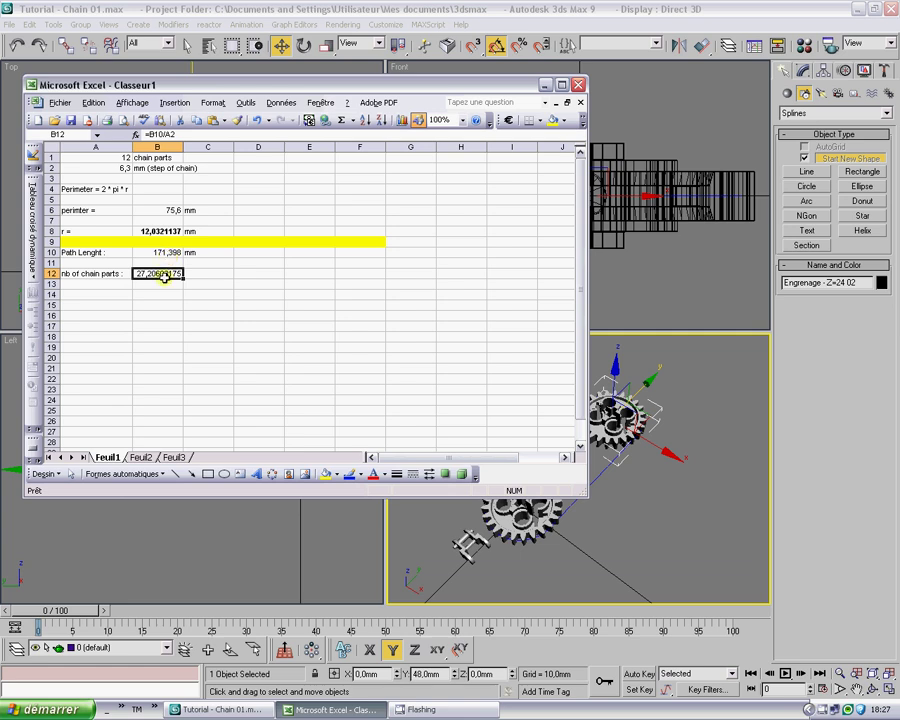
click(163, 273)
click(166, 252)
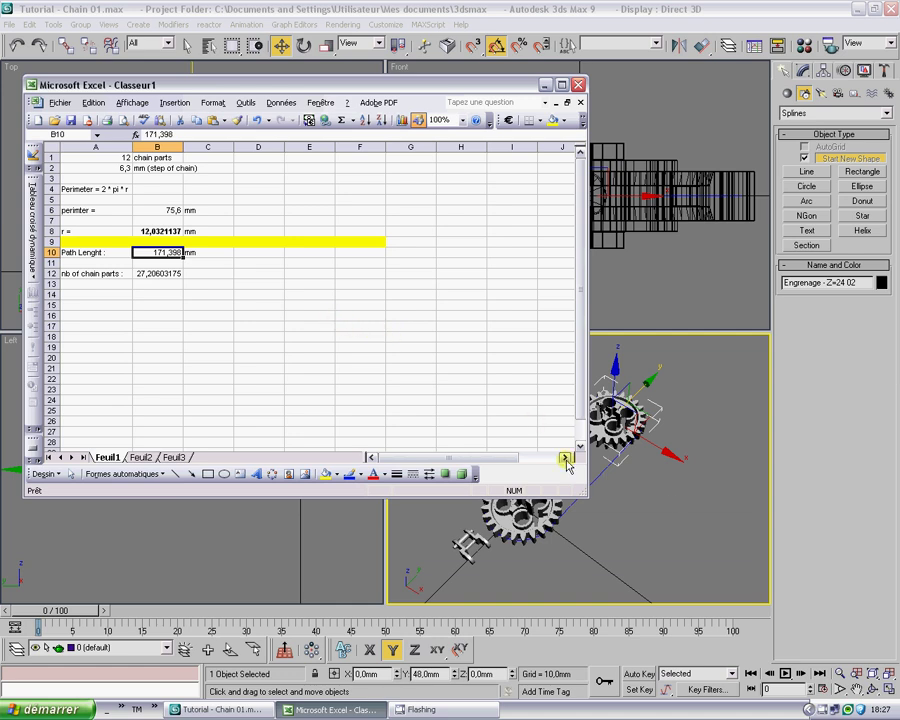
click(597, 481)
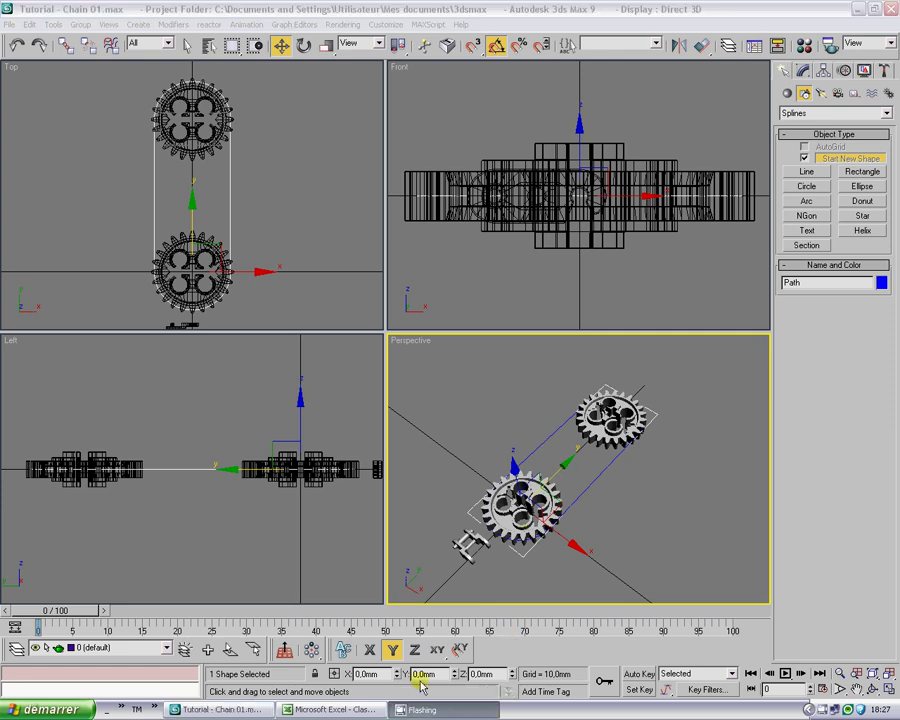
Switch to Excel and enter the arrow -> as text in C12 and "28 chain parts" in D12.
click(347, 710)
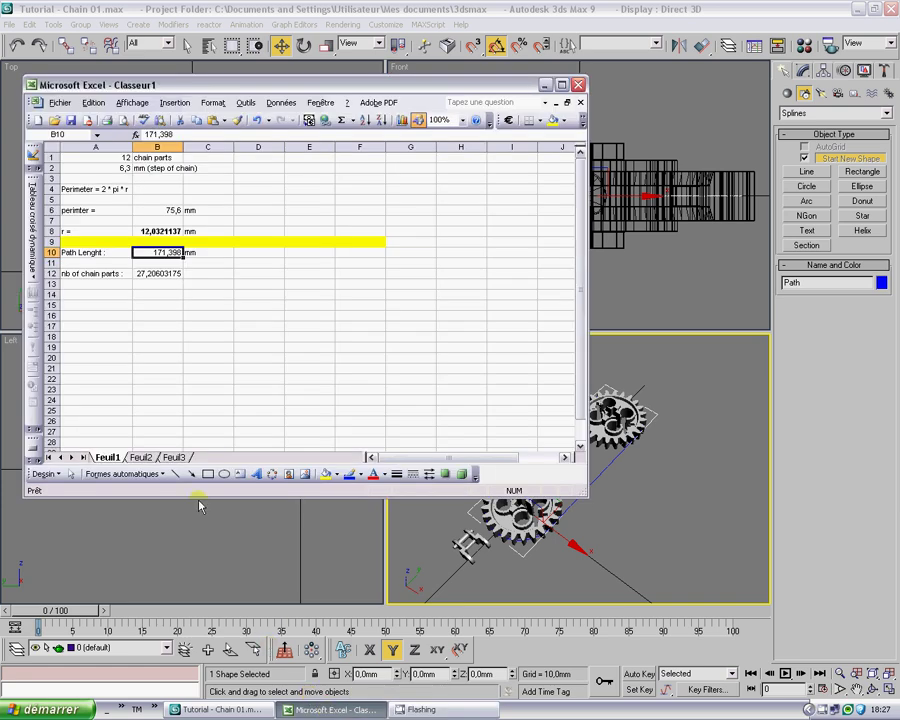
click(143, 282)
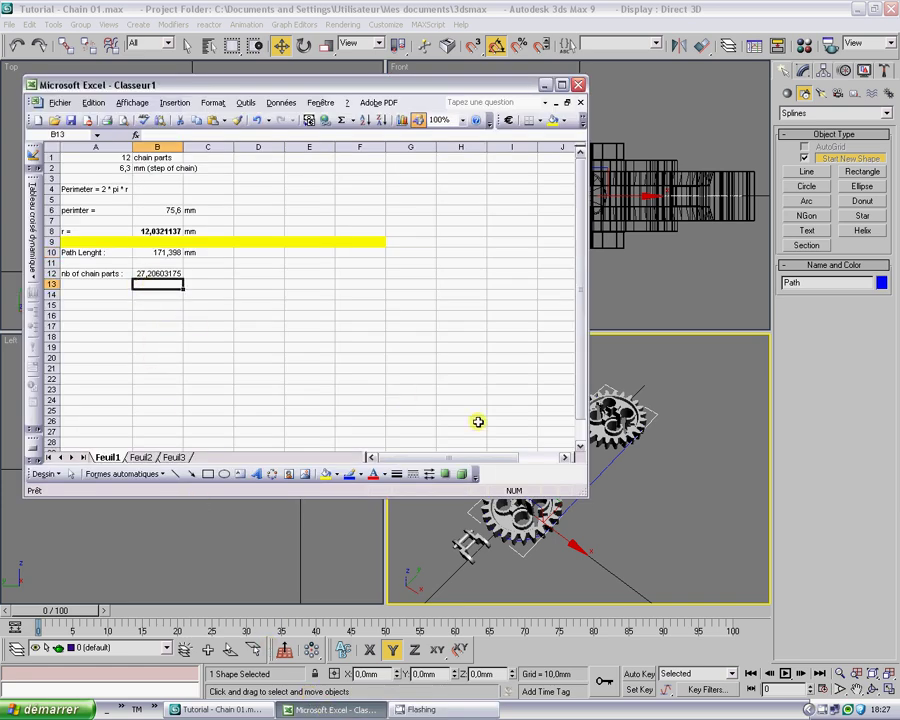
key(Up)
key(Right)
text(->)
key(Return)
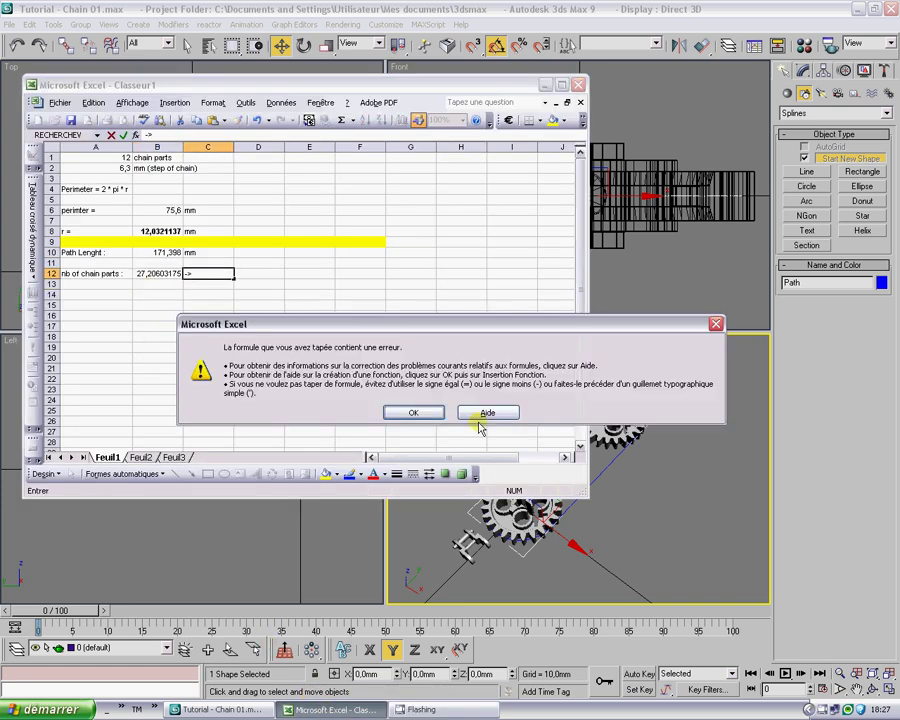
key(Return)
key(Home)
text(')
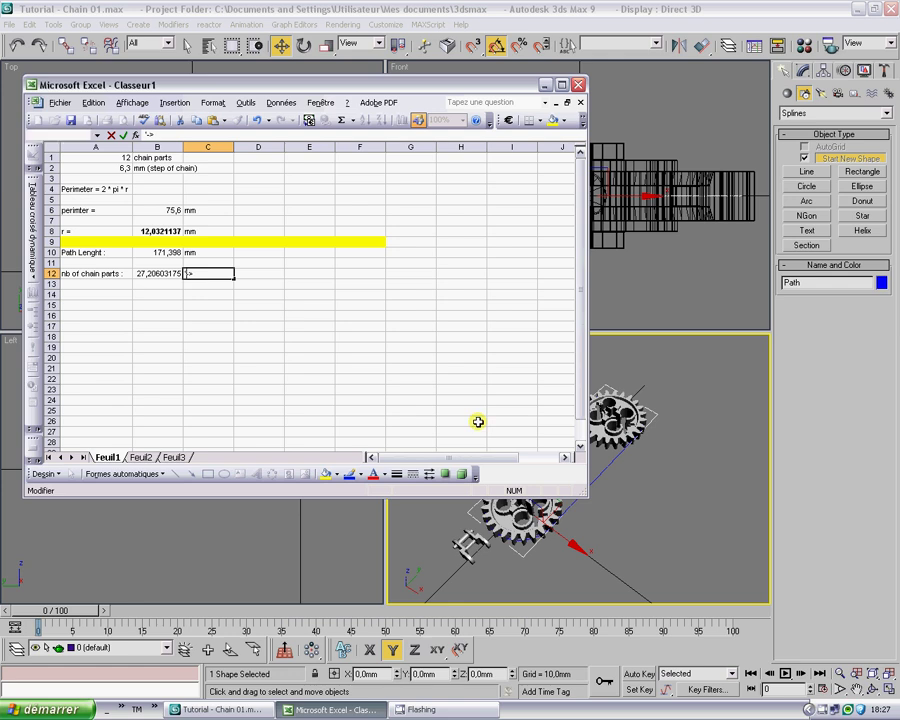
key(Tab)
text(28)
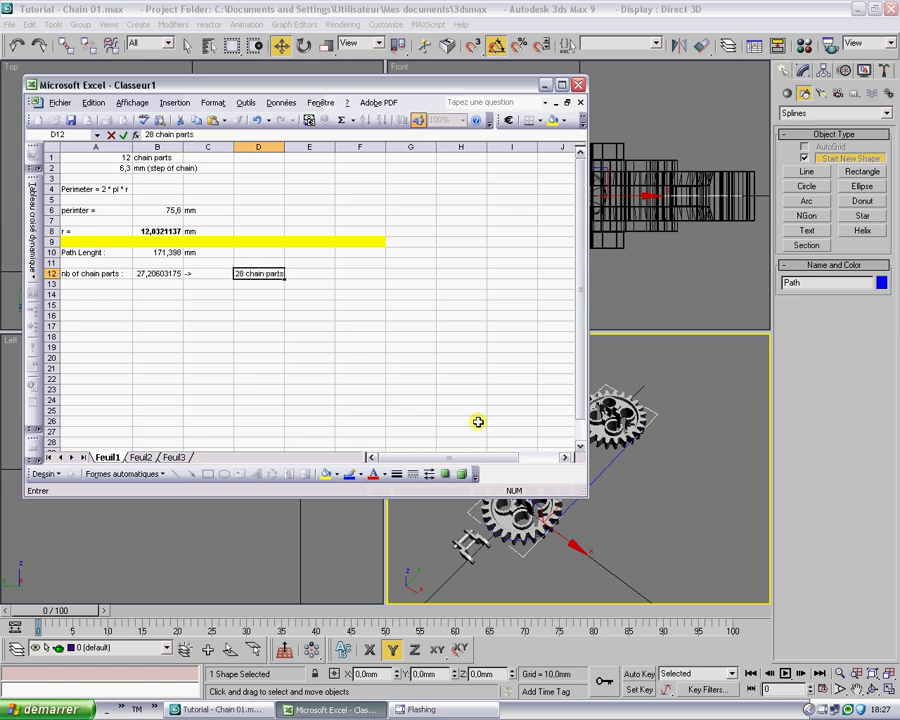
key(Return)
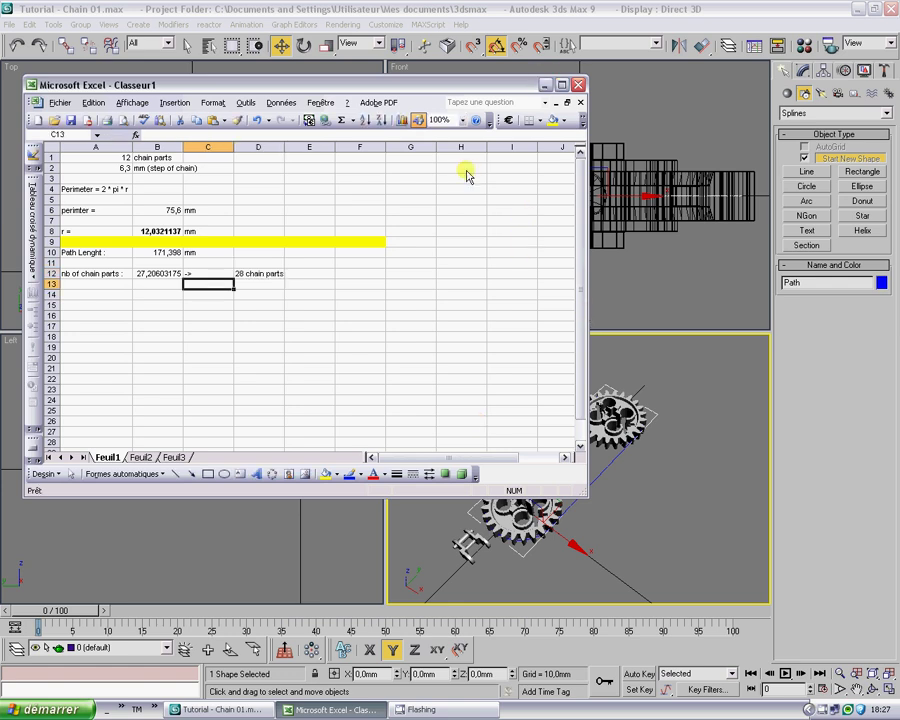
Switch to 3ds Max and select the chain link MaillonChaine01 beside the first gear.
key(alt+Tab)
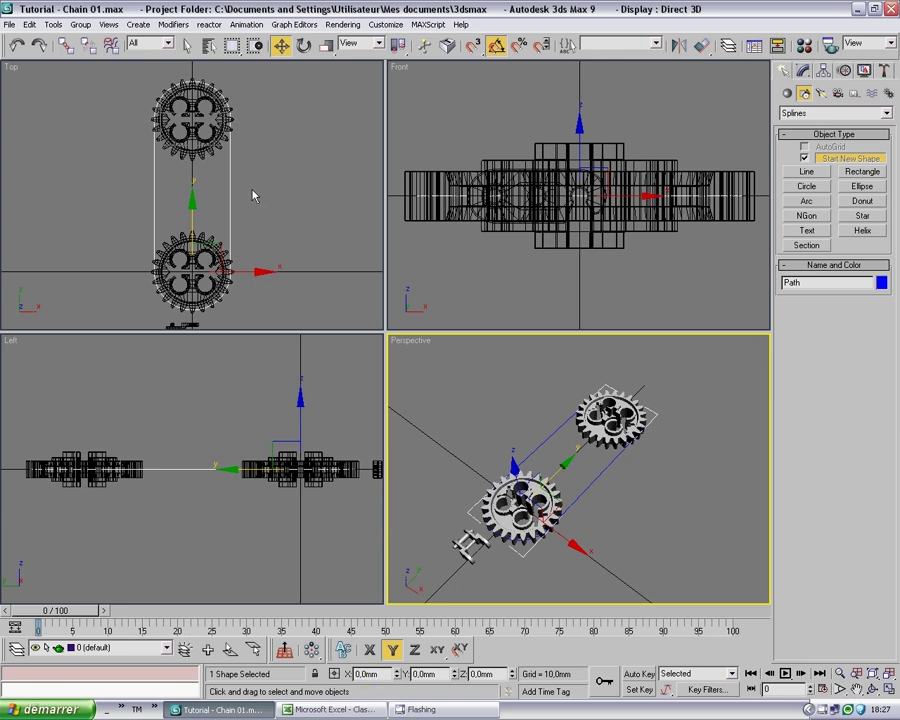
middle_drag(291, 230, 285, 144)
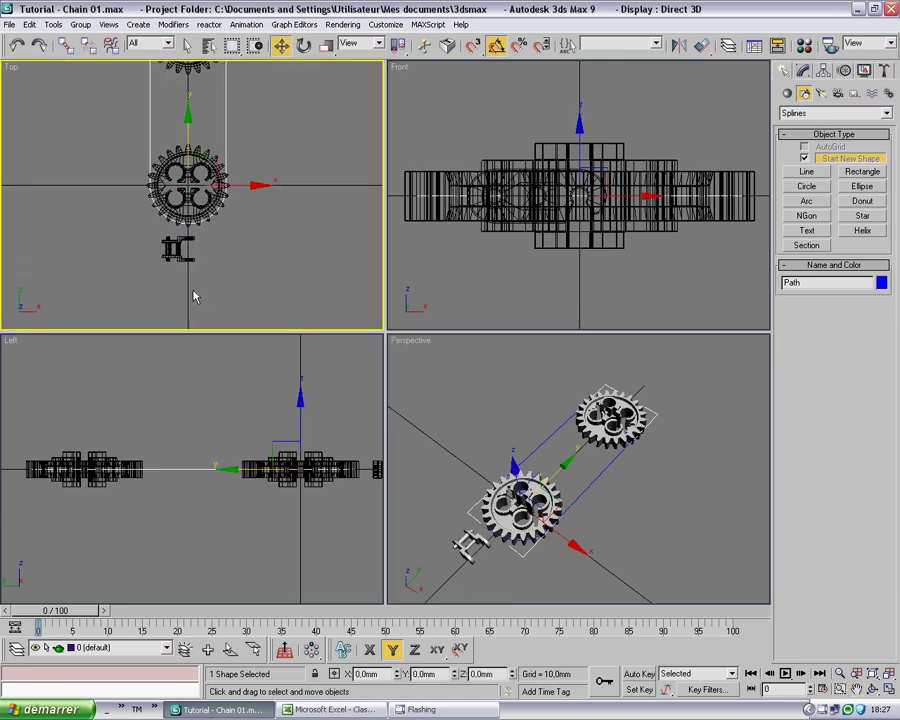
scroll(197, 287, up, 2)
middle_drag(200, 278, 204, 240)
key(w)
click(172, 237)
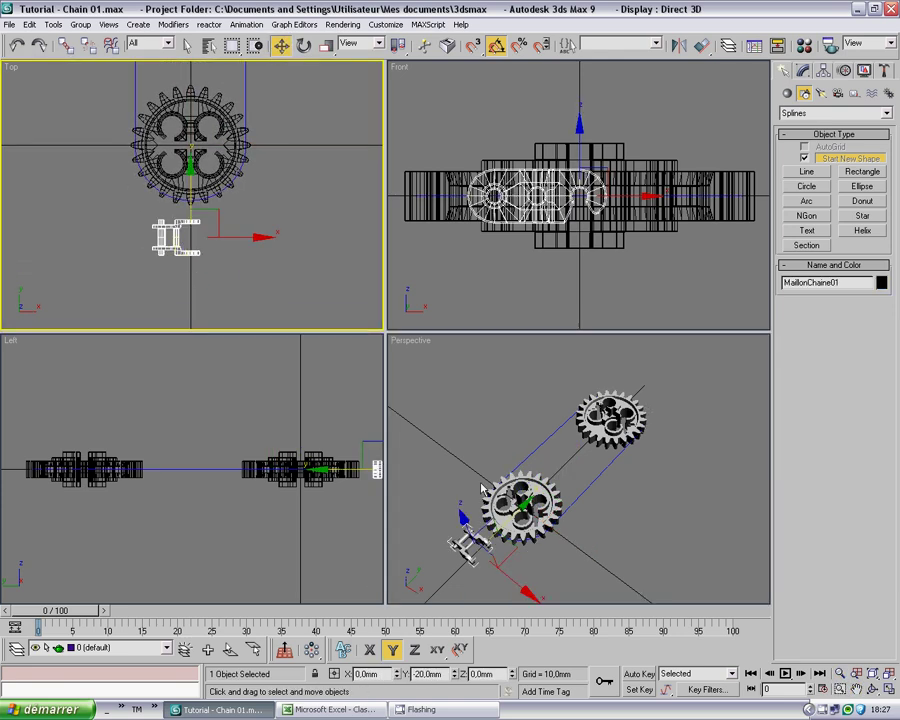
alt+middle_drag(612, 498, 590, 484)
middle_drag(590, 484, 572, 471)
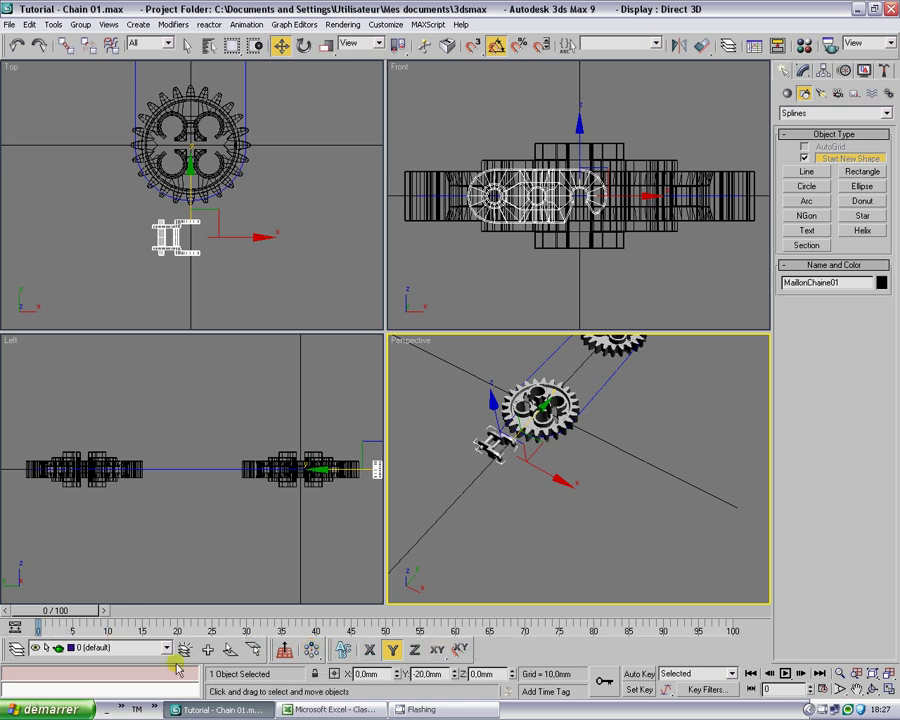
Array the chain link as copies with a 1D count of 29 and an incremental X move of 6,3 mm.
right_click(495, 645)
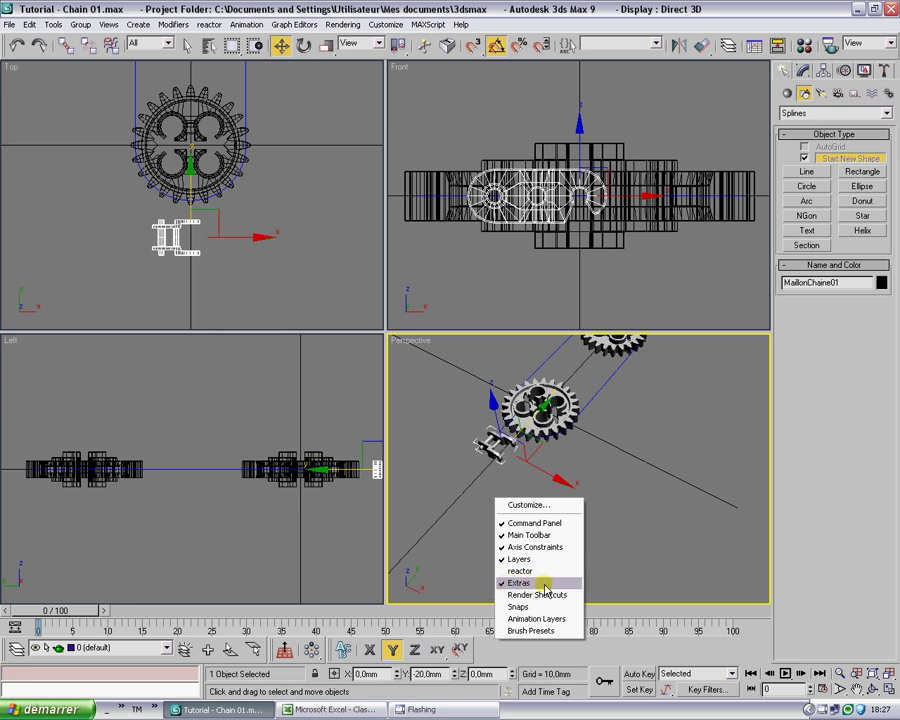
click(503, 643)
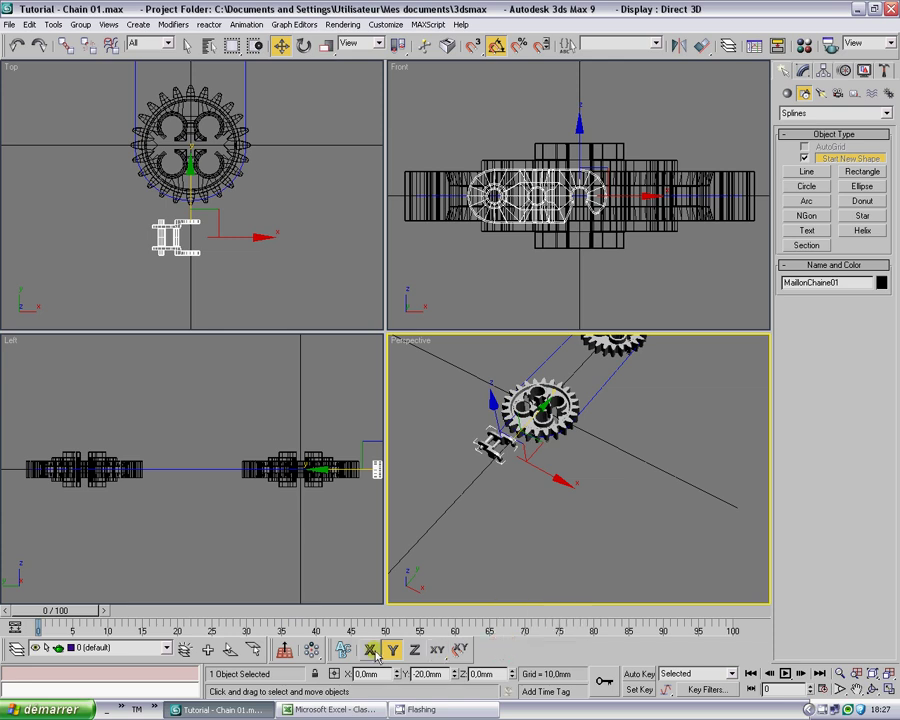
click(311, 651)
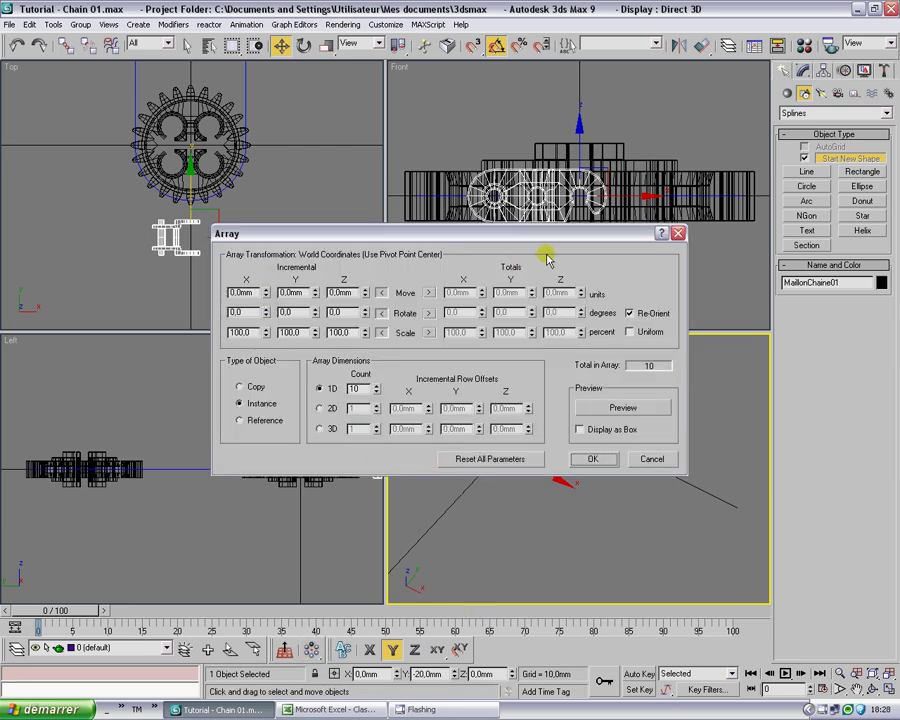
drag(541, 231, 531, 89)
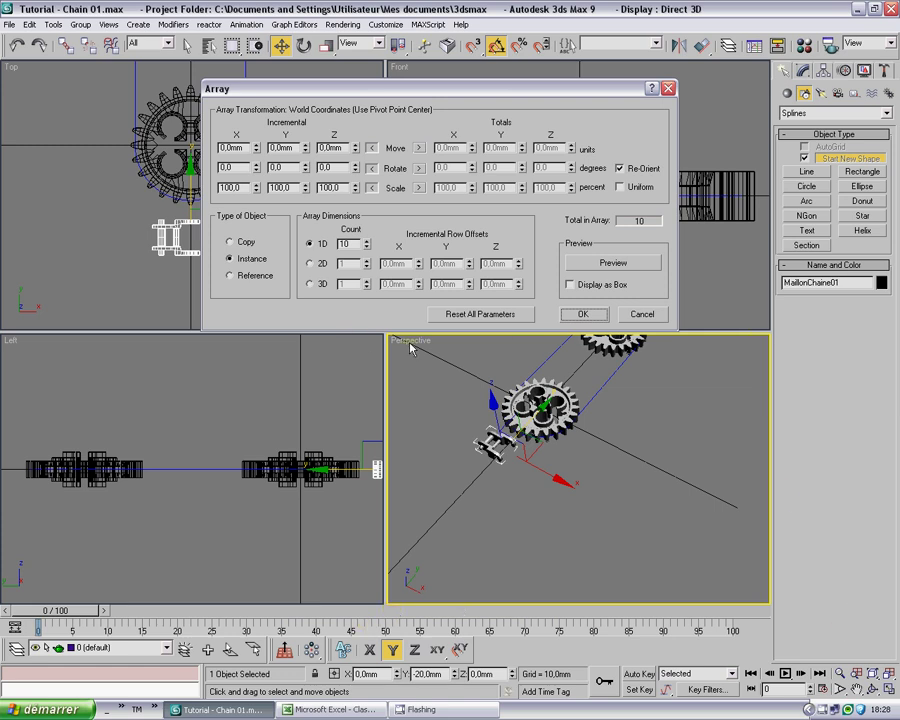
click(244, 244)
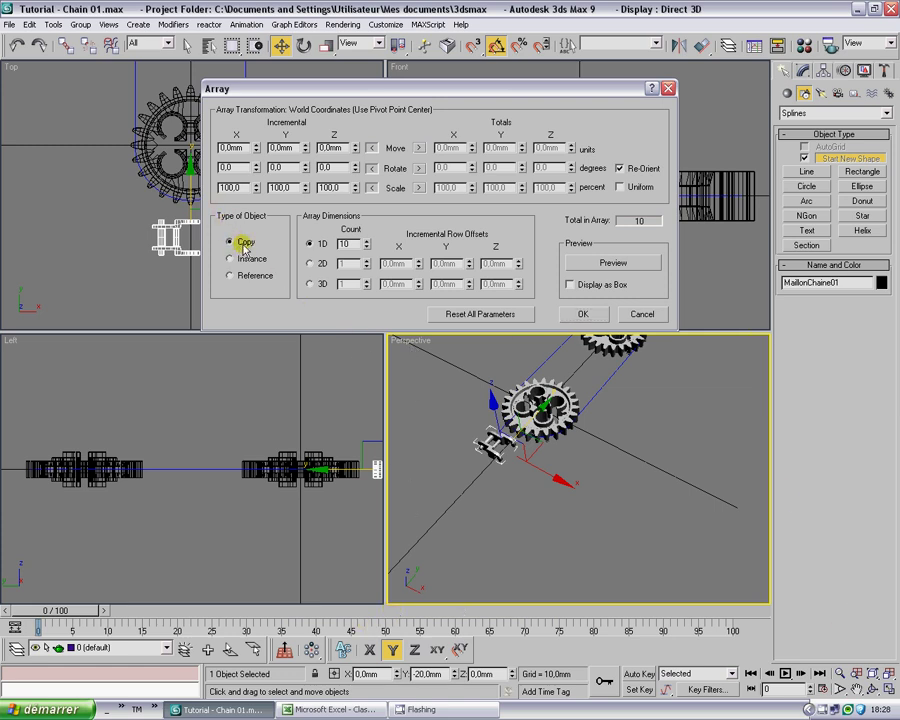
click(301, 240)
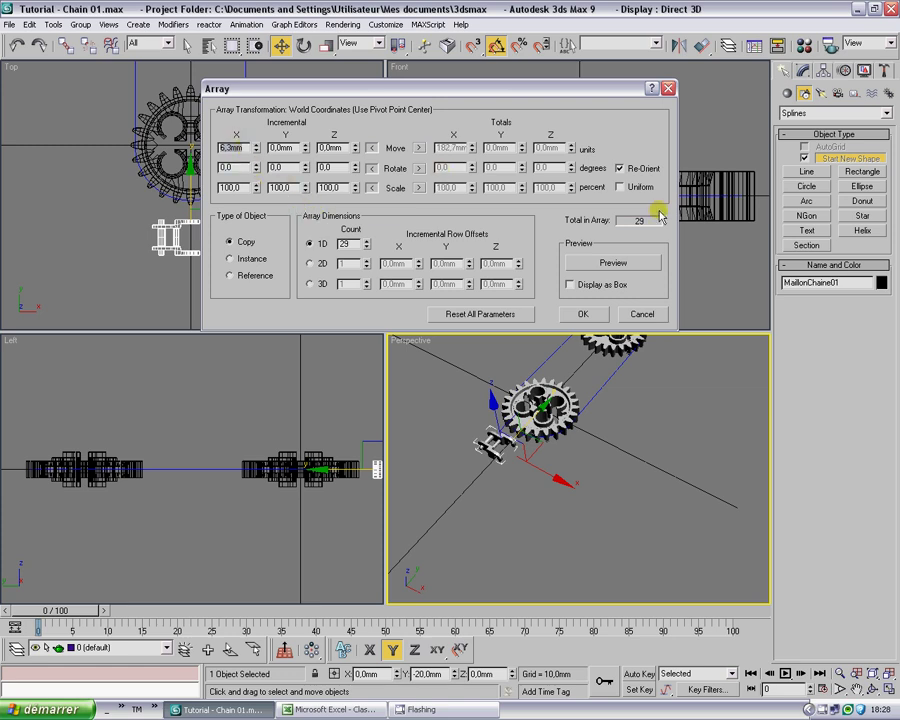
click(645, 264)
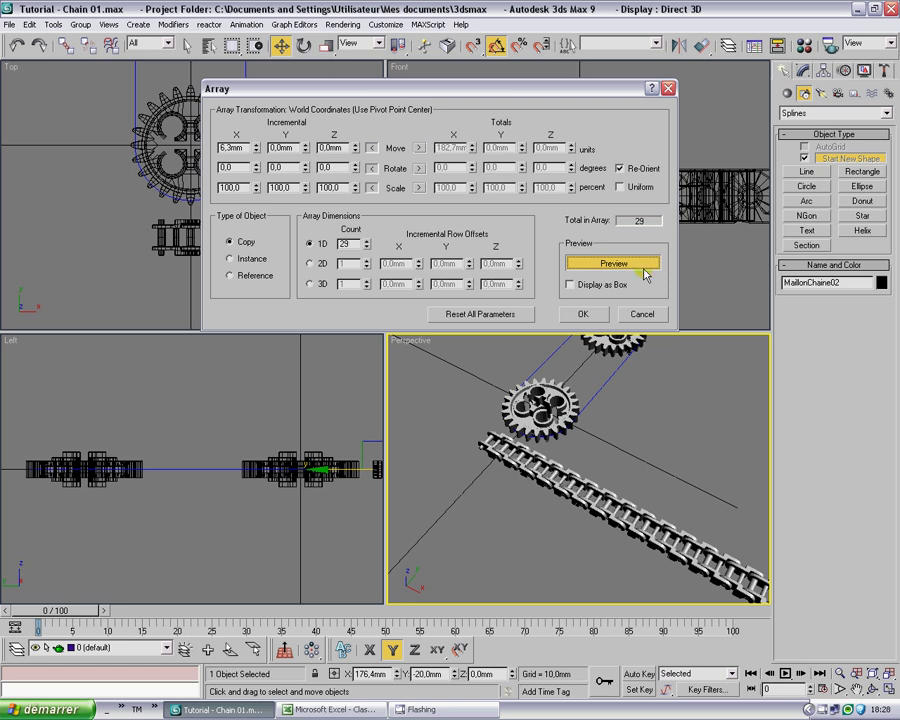
click(583, 314)
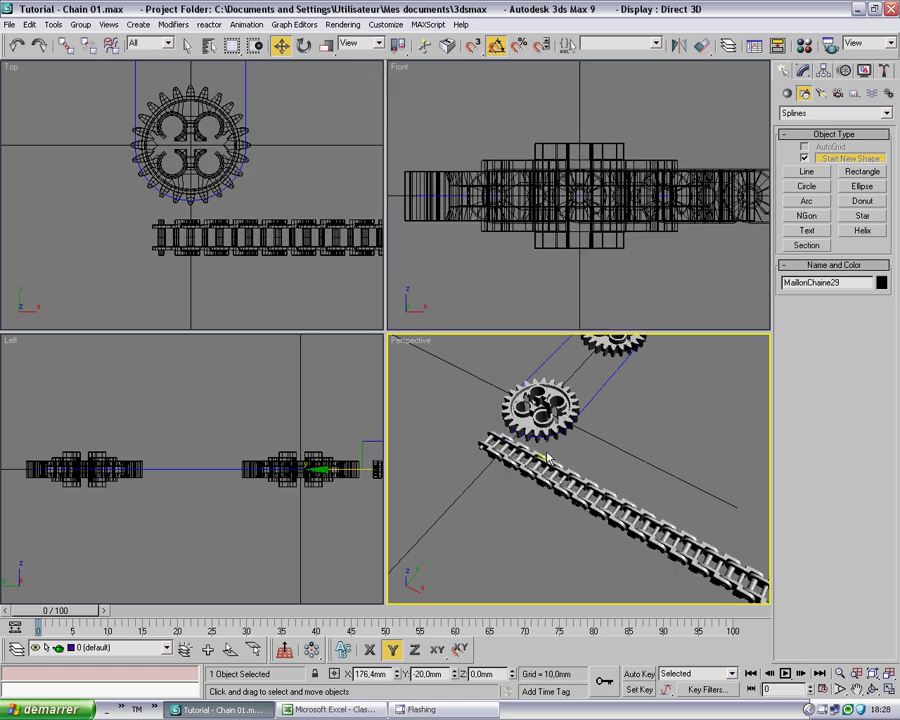
Clear the selection and maximize the Perspective viewport to inspect the row of chain links.
click(649, 457)
key(alt+w)
scroll(506, 340, down, 5)
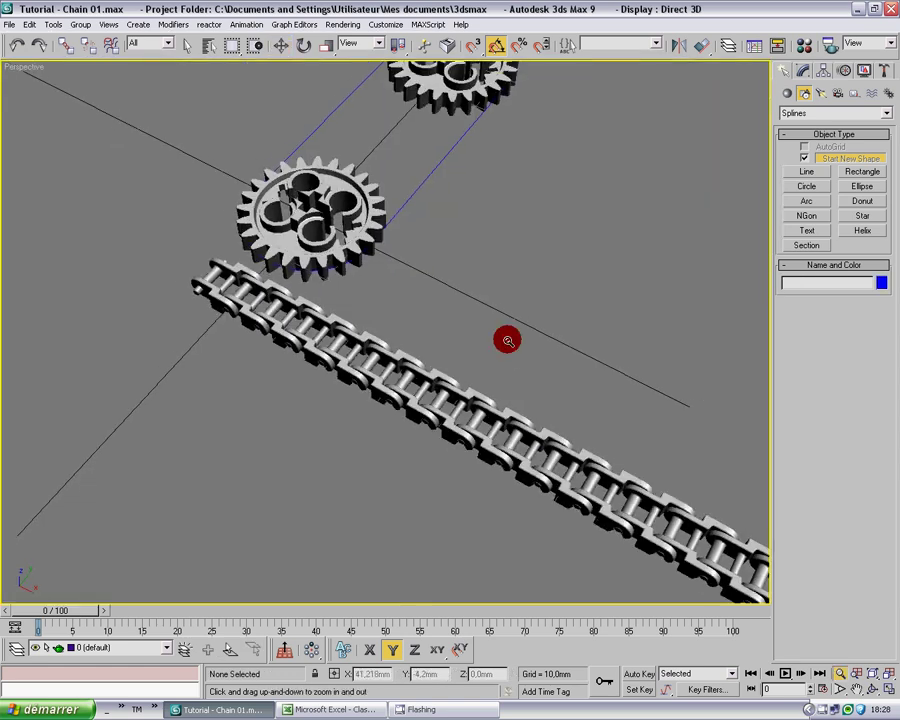
Remove both gears and the path spline from the scene and hide the grid, leaving only the row of chain links.
middle_drag(492, 391, 236, 236)
alt+middle_drag(331, 275, 358, 288)
key(w)
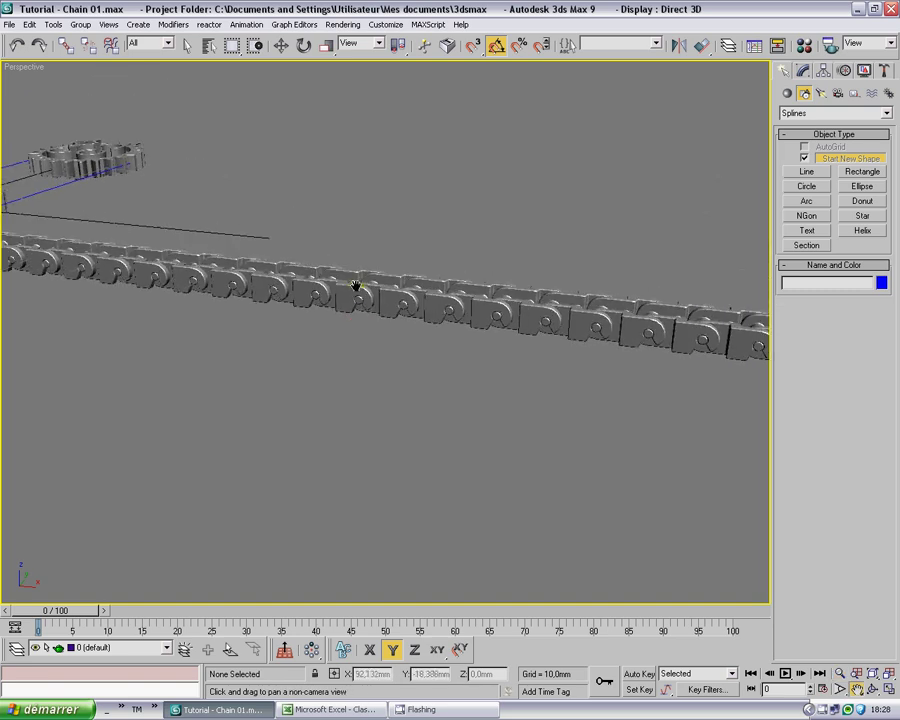
middle_drag(411, 301, 388, 356)
scroll(411, 308, down, 3)
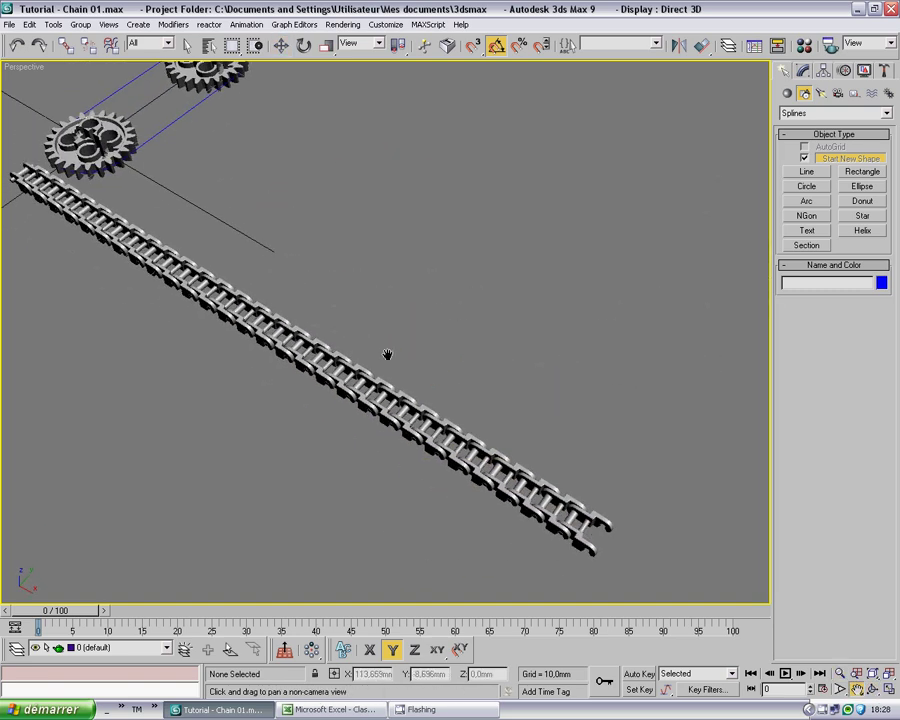
alt+middle_drag(296, 347, 382, 307)
drag(379, 147, 215, 291)
key(Delete)
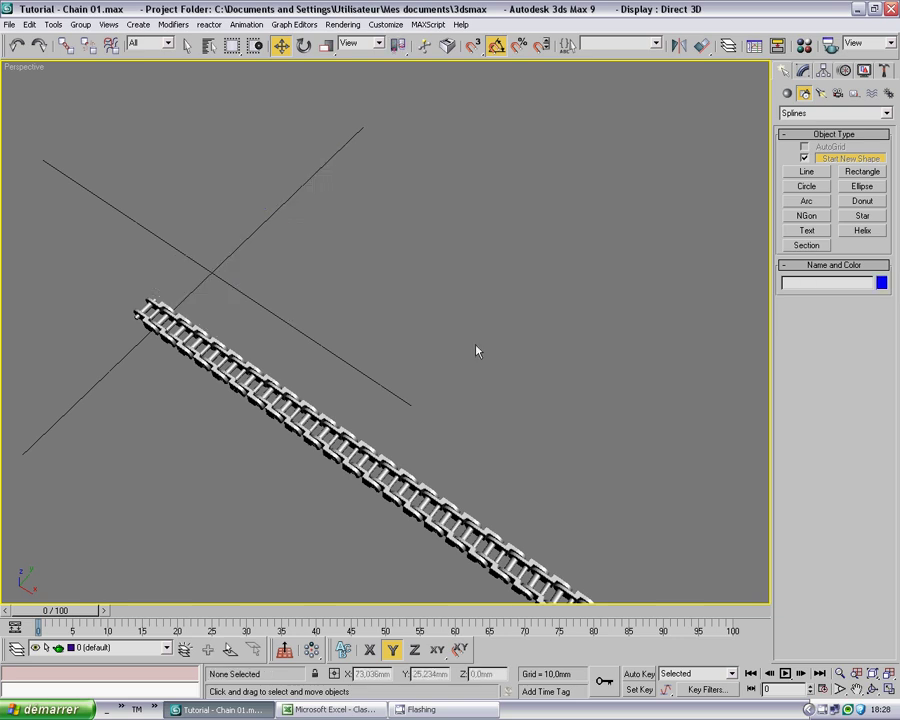
alt+middle_drag(474, 350, 408, 342)
key(g)
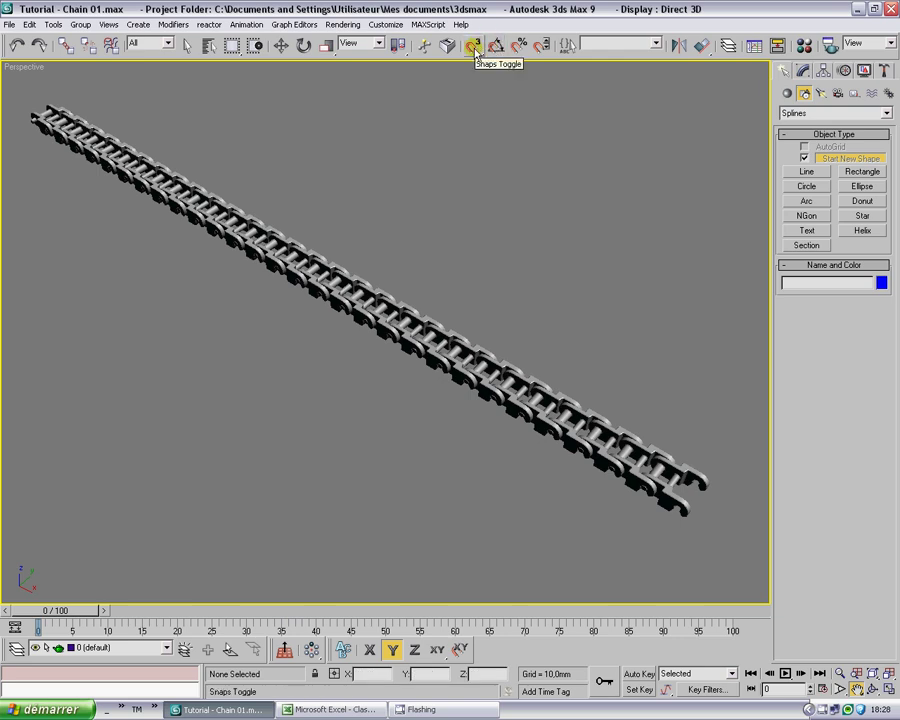
Enable 3D snapping and set it to snap to Pivot instead of Grid Points.
click(476, 52)
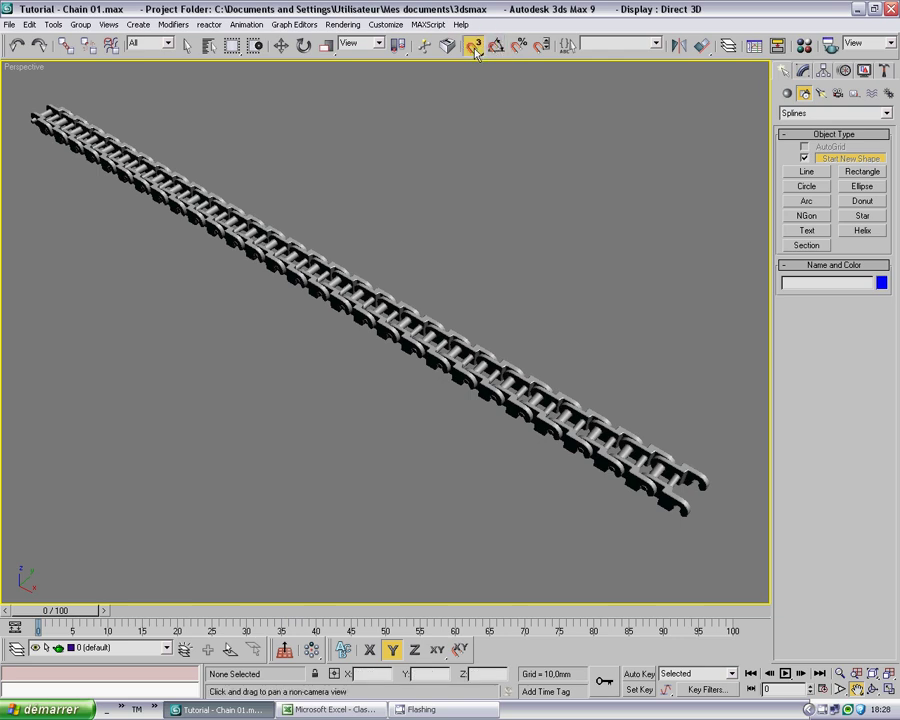
right_click(476, 52)
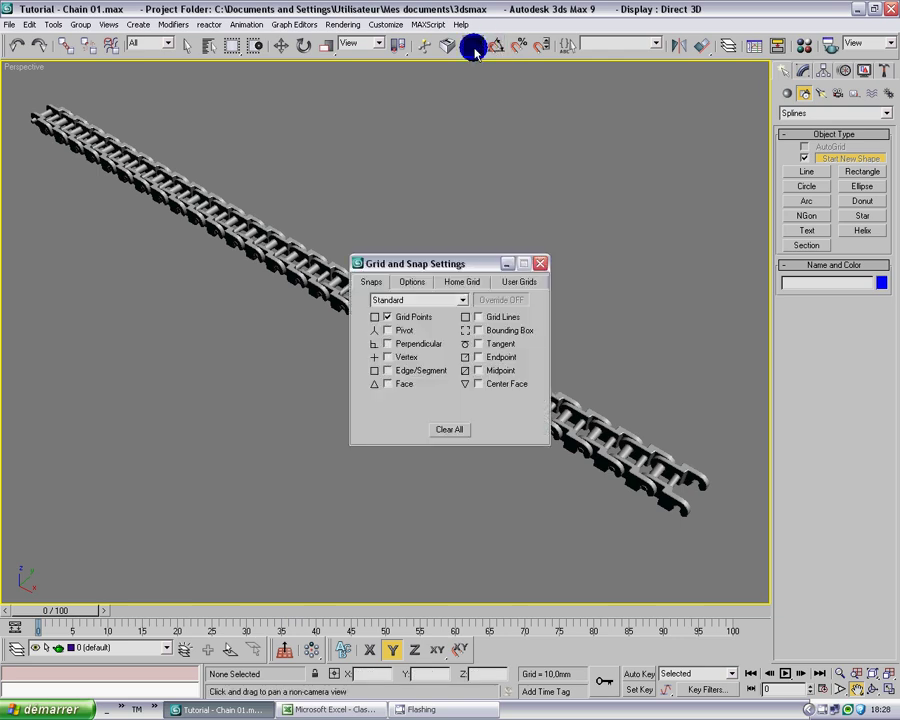
click(409, 317)
click(404, 330)
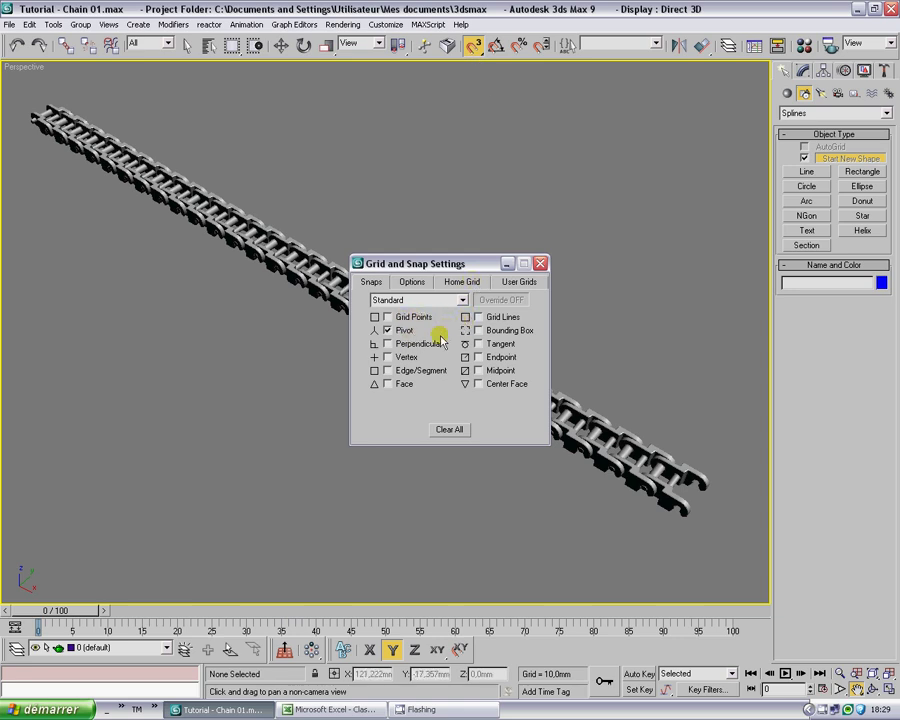
click(540, 264)
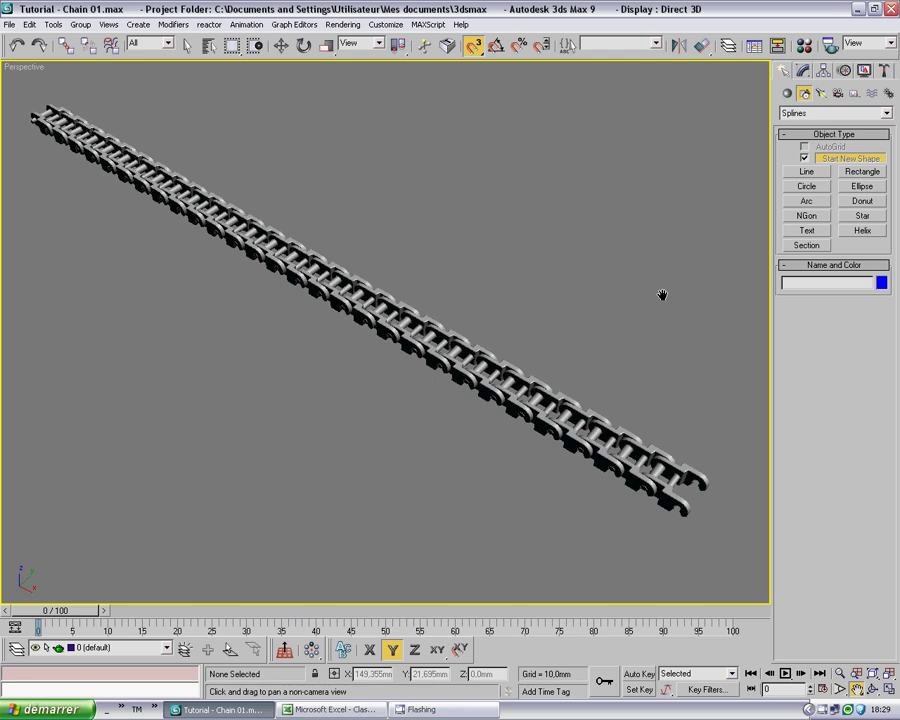
key(w)
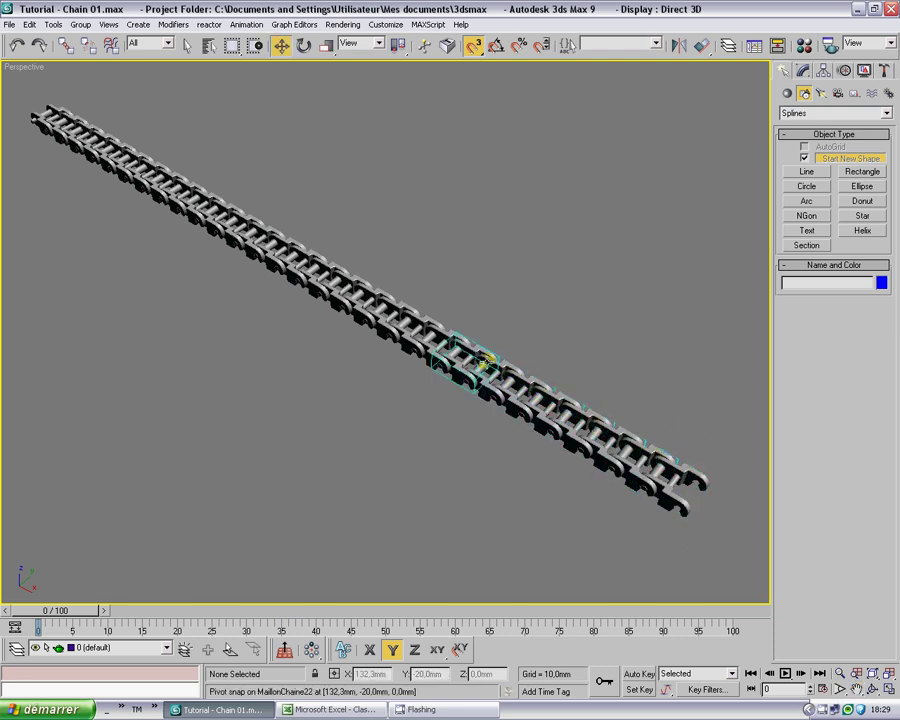
mouse_move(400, 311)
middle_down()
mouse_move(404, 305)
mouse_move(399, 311)
middle_up()
Start the Bones tool and set the bone width and height to 4 mm.
key(ctrl+r)
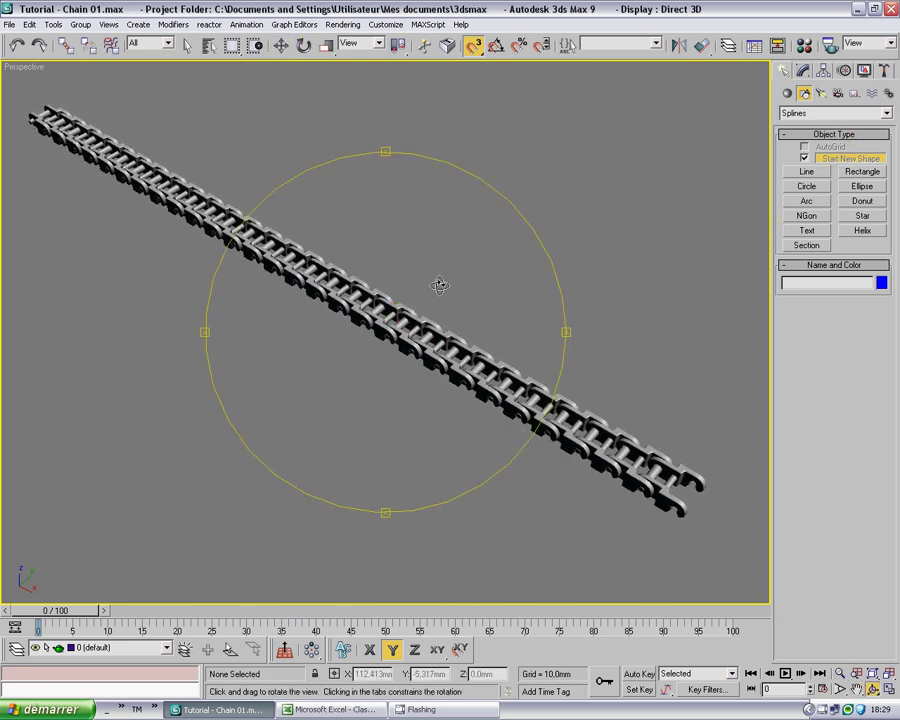
drag(438, 281, 432, 305)
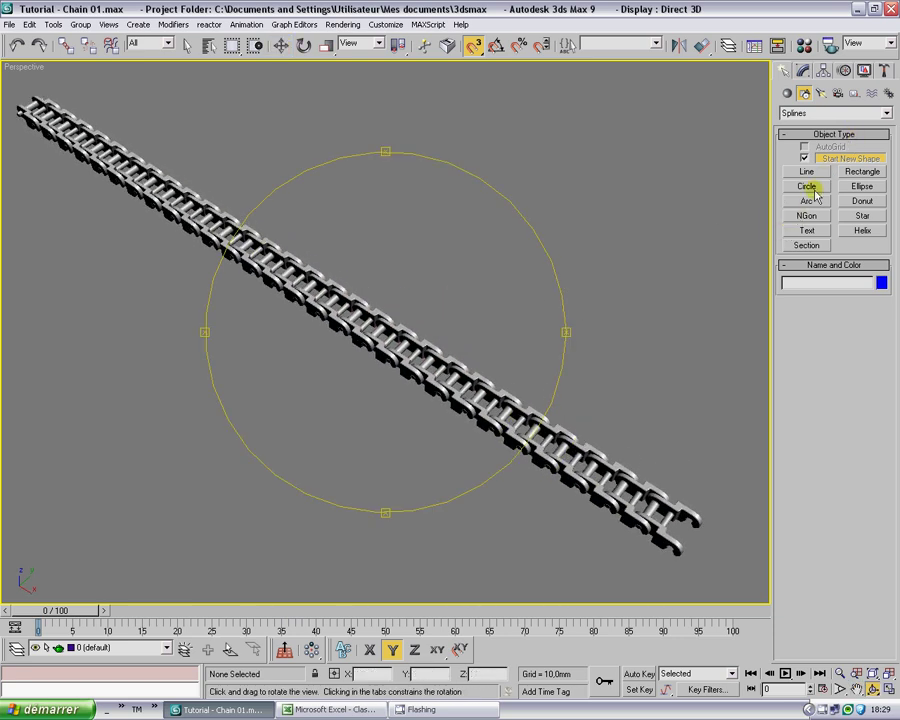
click(888, 94)
click(807, 160)
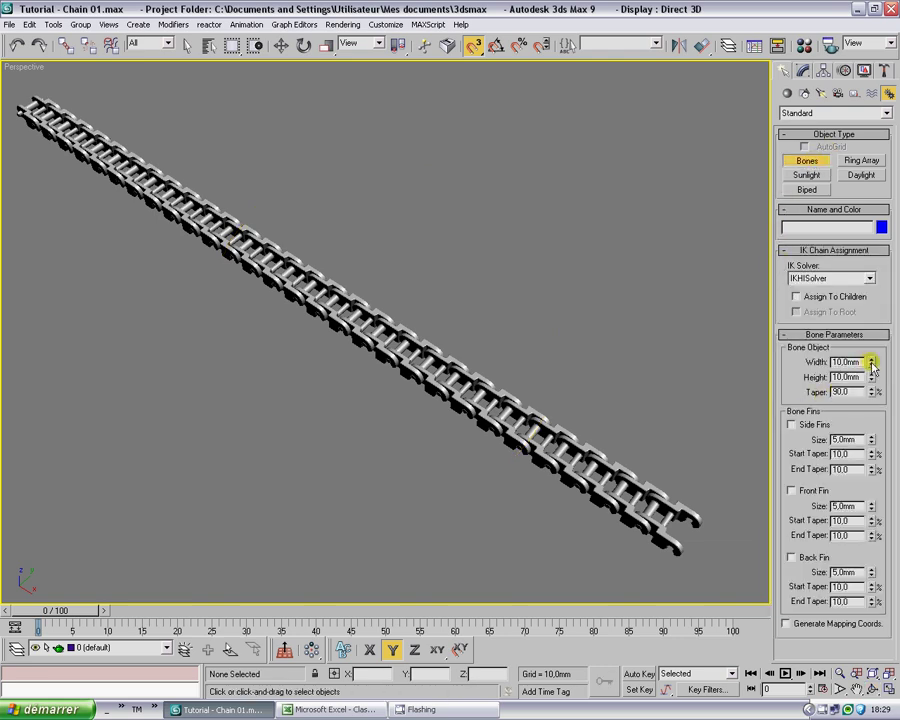
click(691, 518)
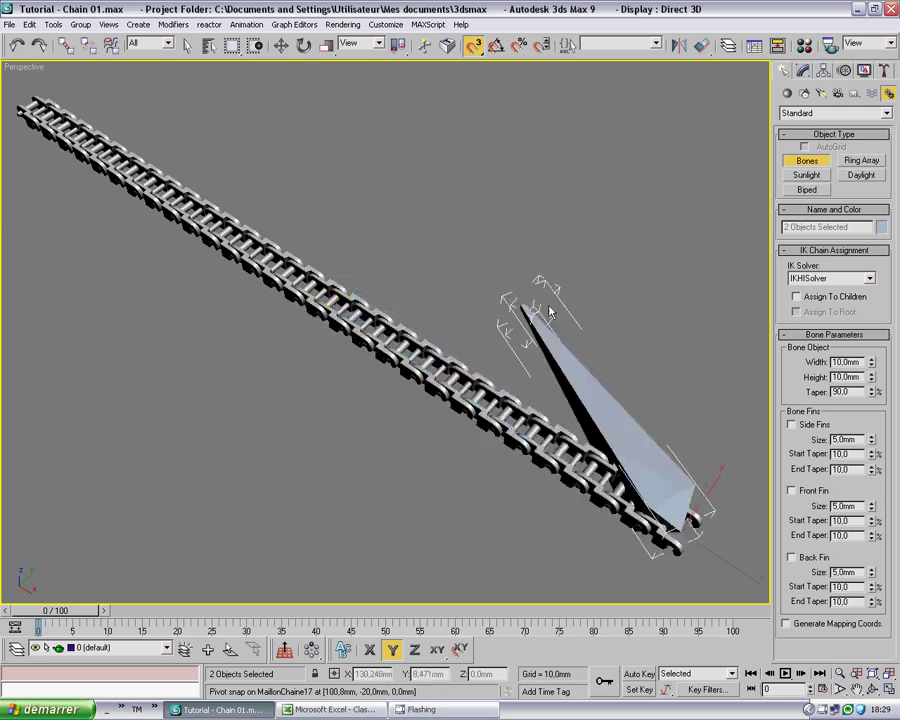
right_click(696, 340)
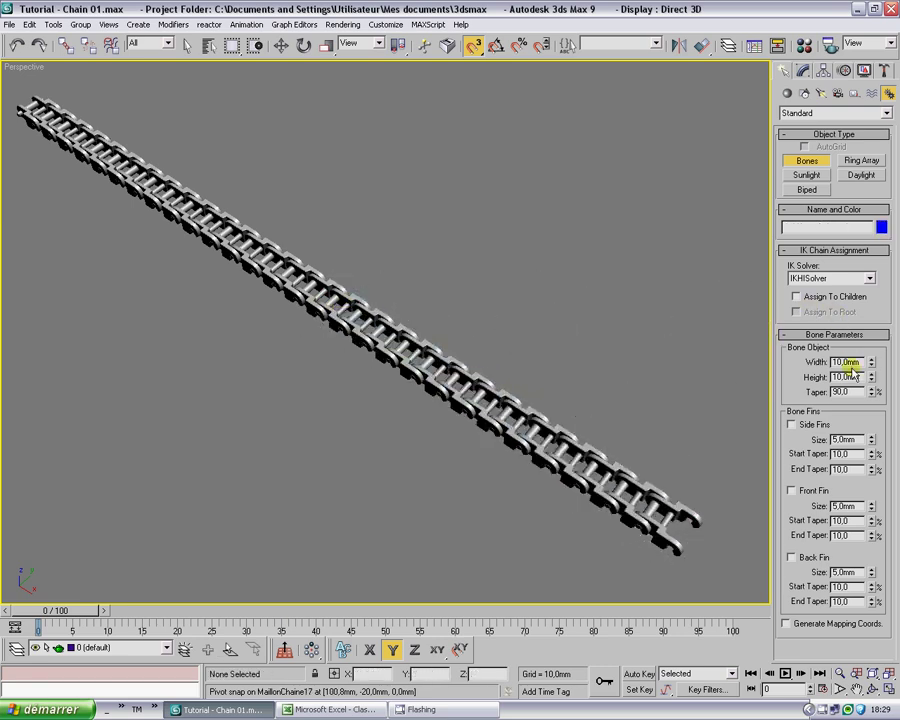
text(4)
key(Return)
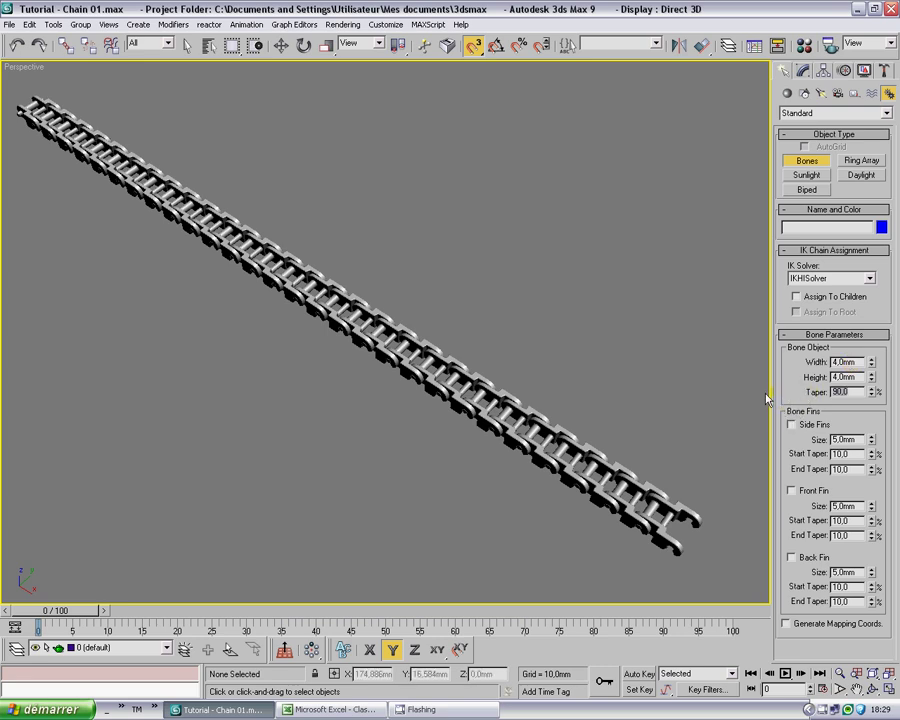
Draw a continuous bone chain snapped to each link's pivot in turn, from MaillonChaine29 back to MaillonChaine01, and finish it.
click(697, 522)
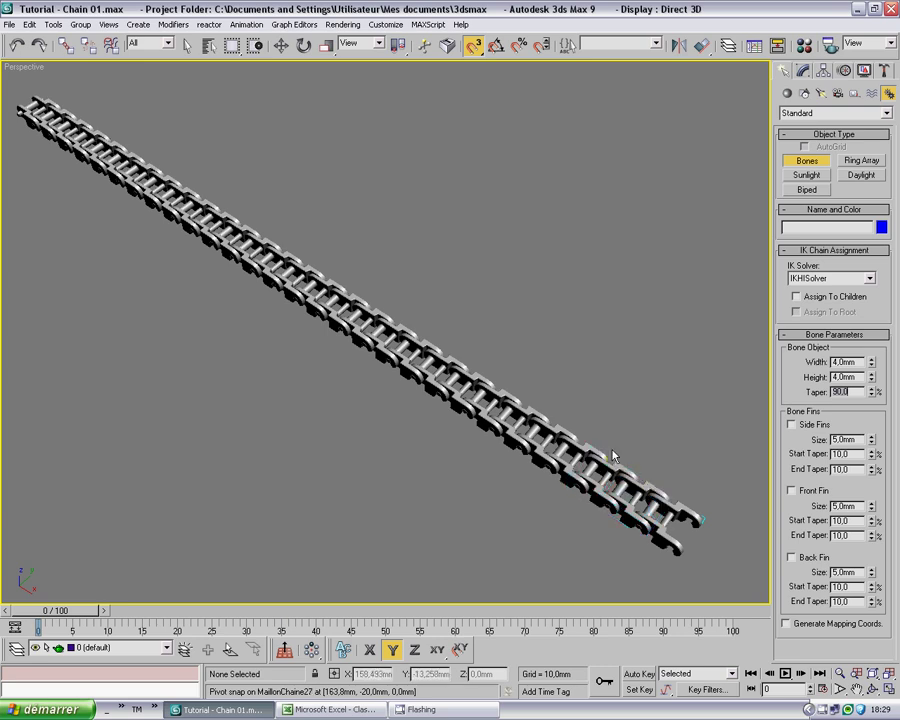
click(668, 491)
right_click(668, 491)
click(668, 491)
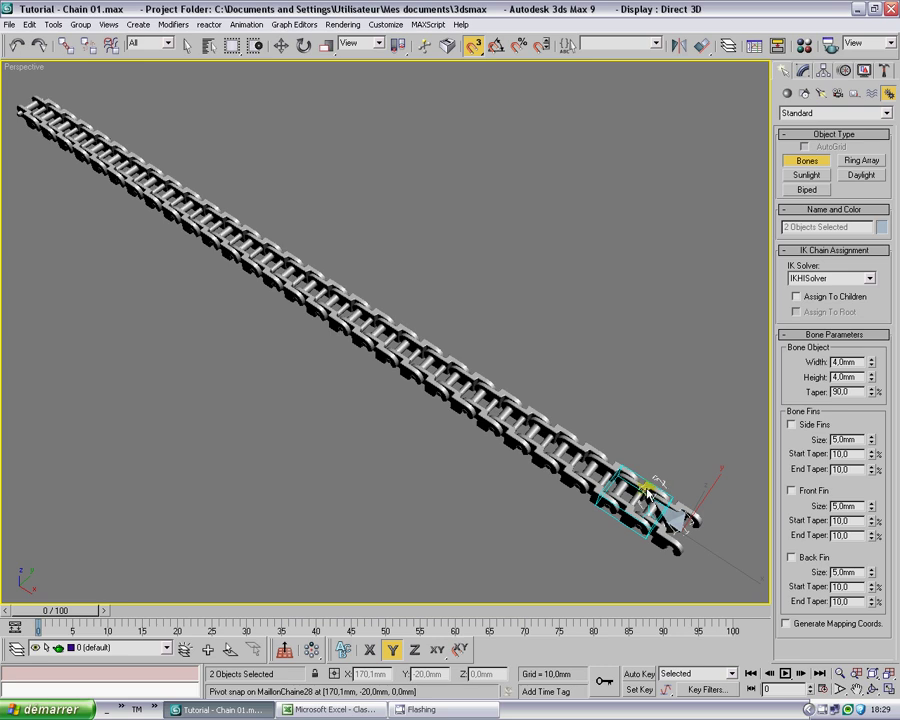
click(617, 476)
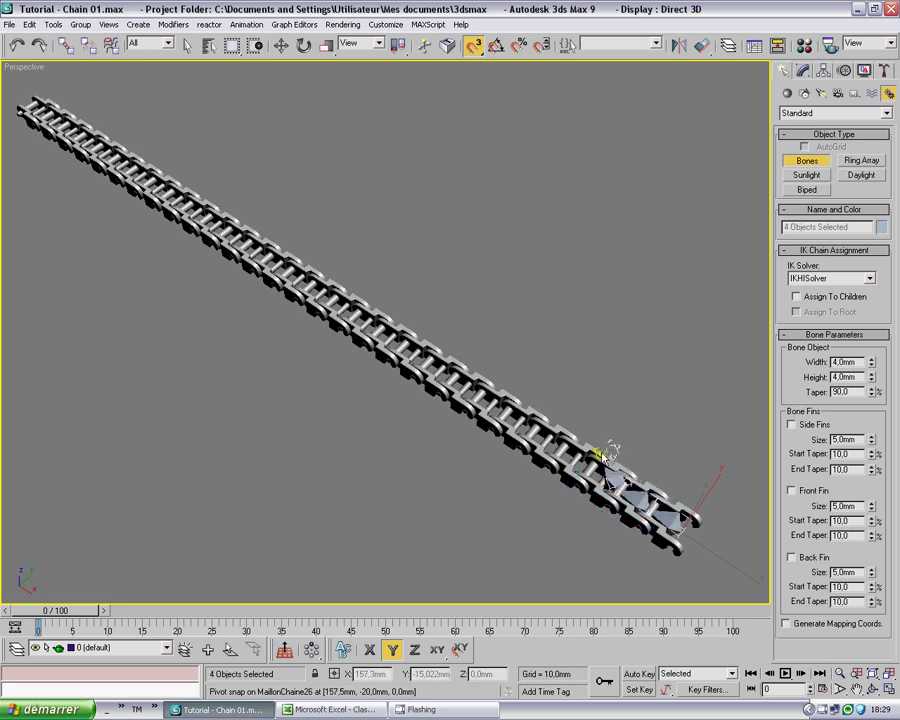
click(589, 457)
click(563, 437)
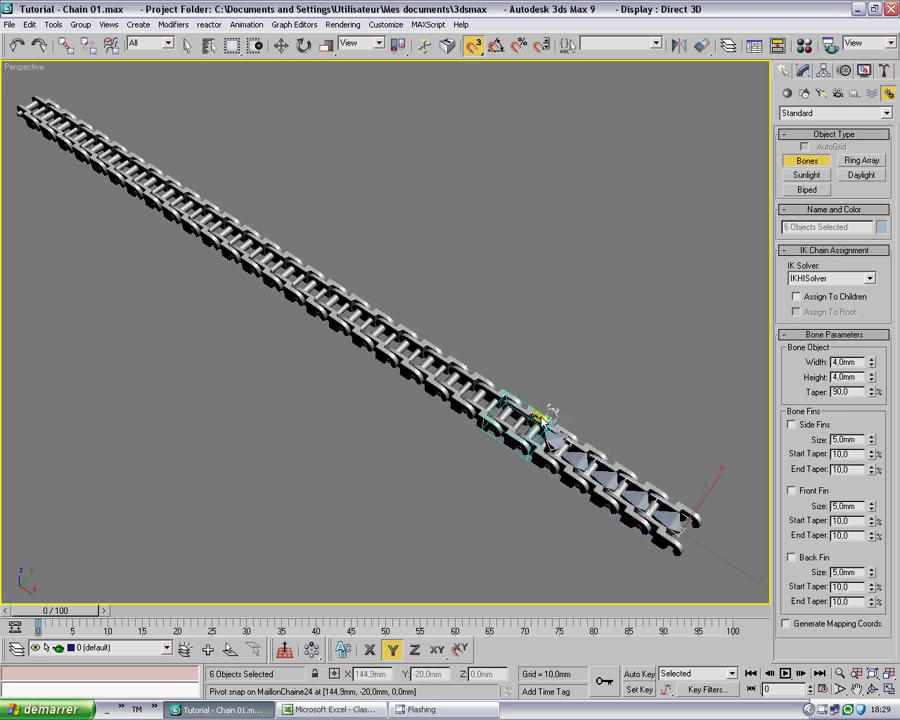
click(534, 418)
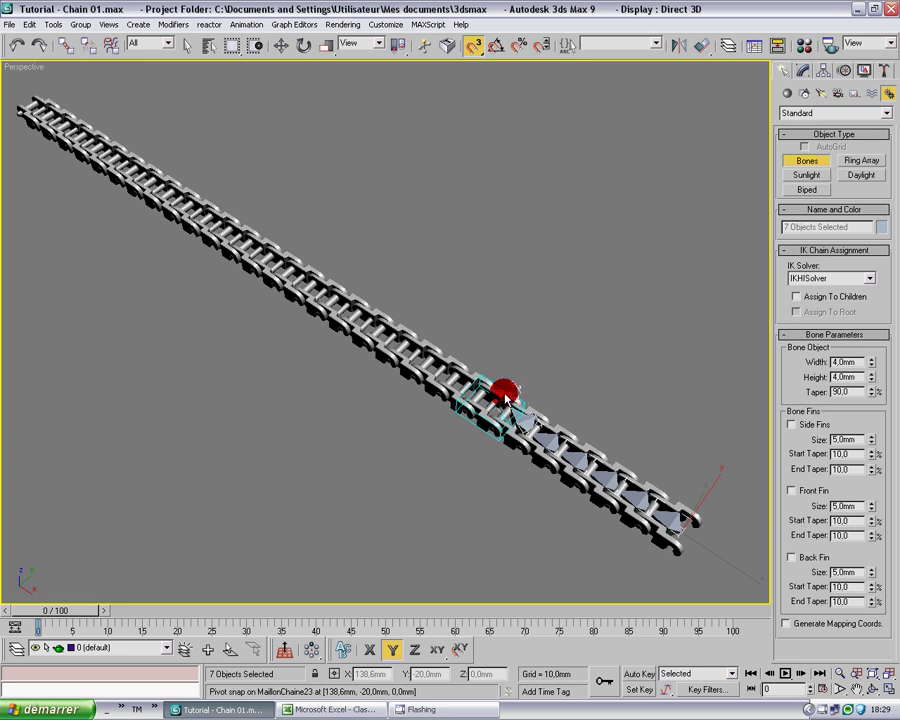
click(502, 390)
click(478, 376)
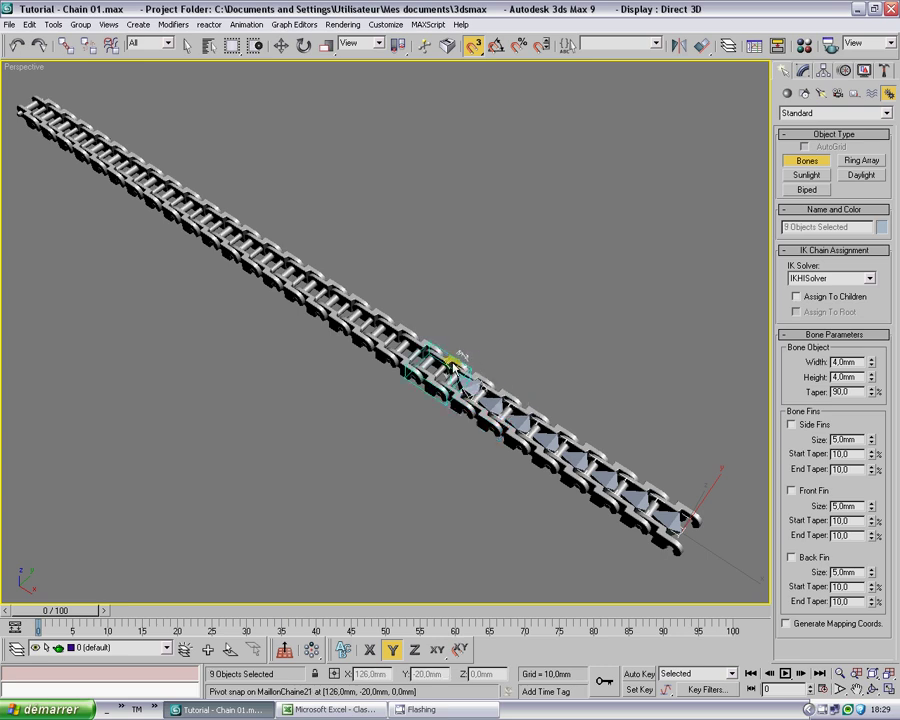
click(454, 366)
click(428, 347)
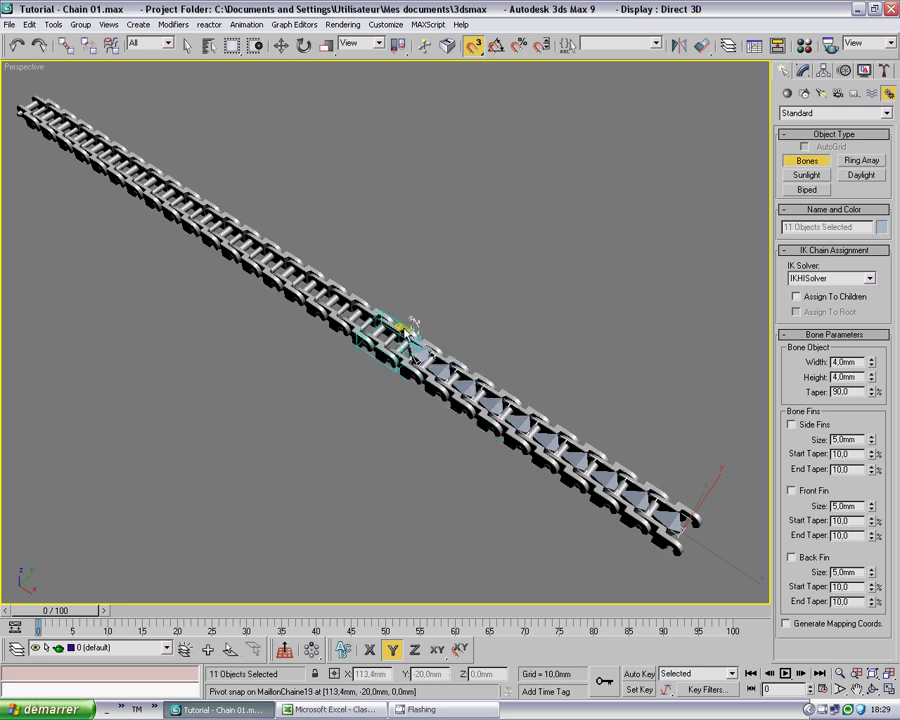
click(406, 331)
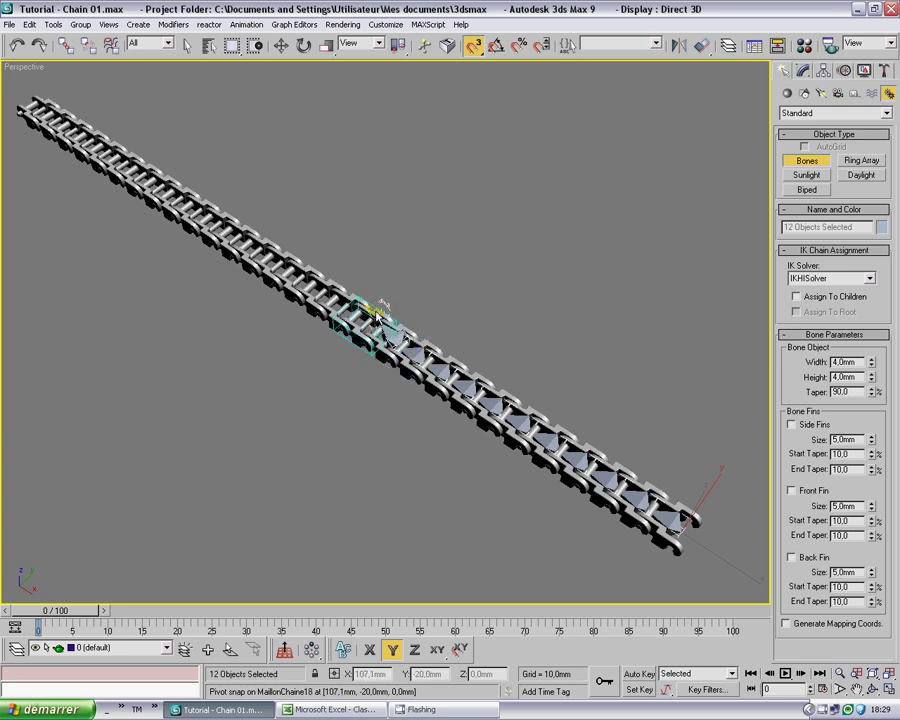
click(382, 306)
click(358, 304)
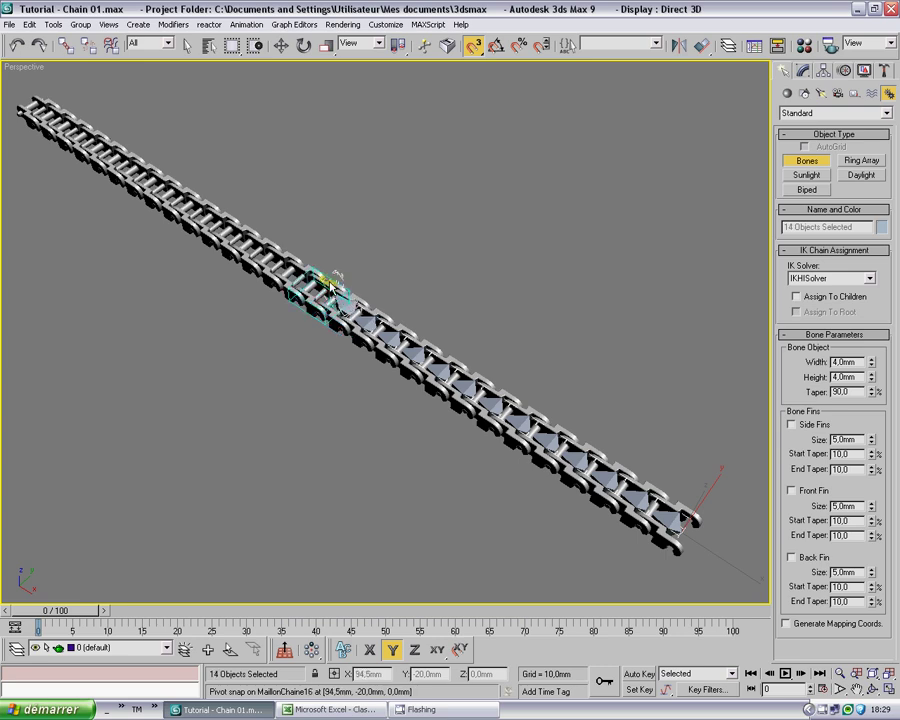
click(333, 289)
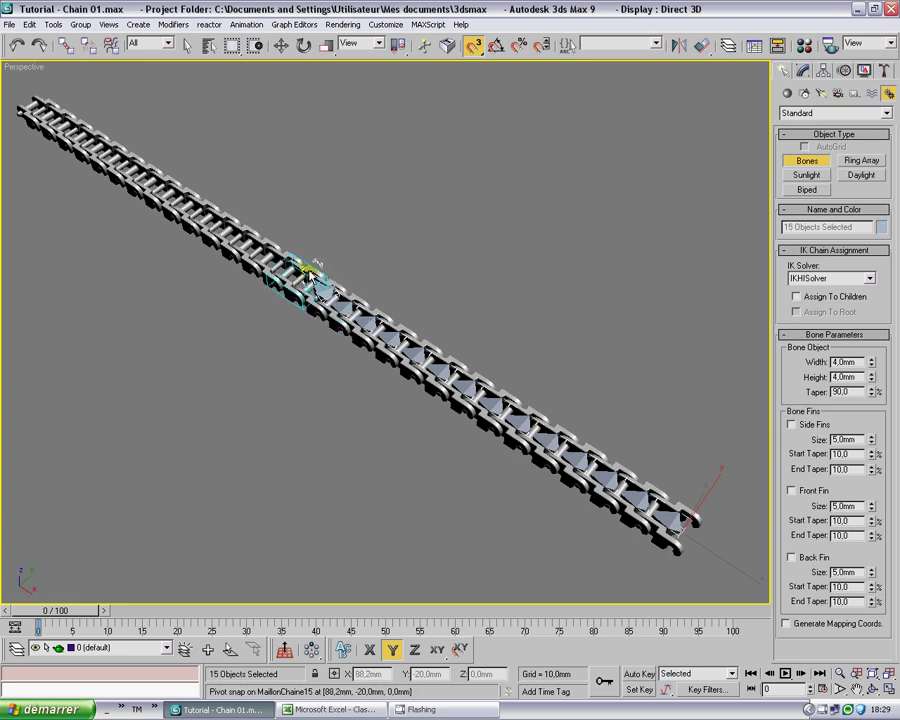
click(309, 276)
click(288, 261)
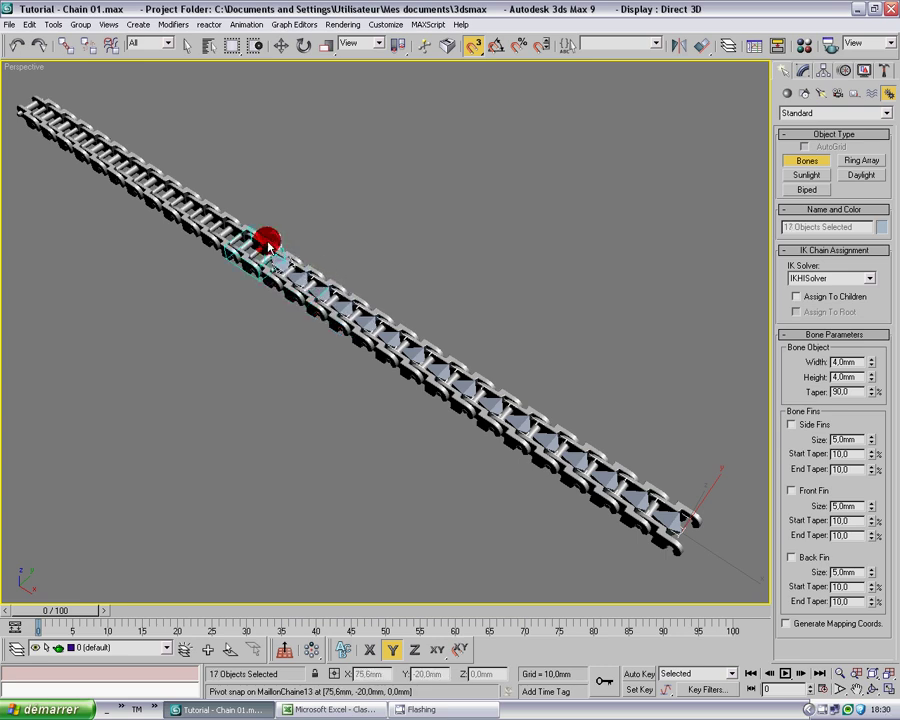
click(268, 245)
click(248, 232)
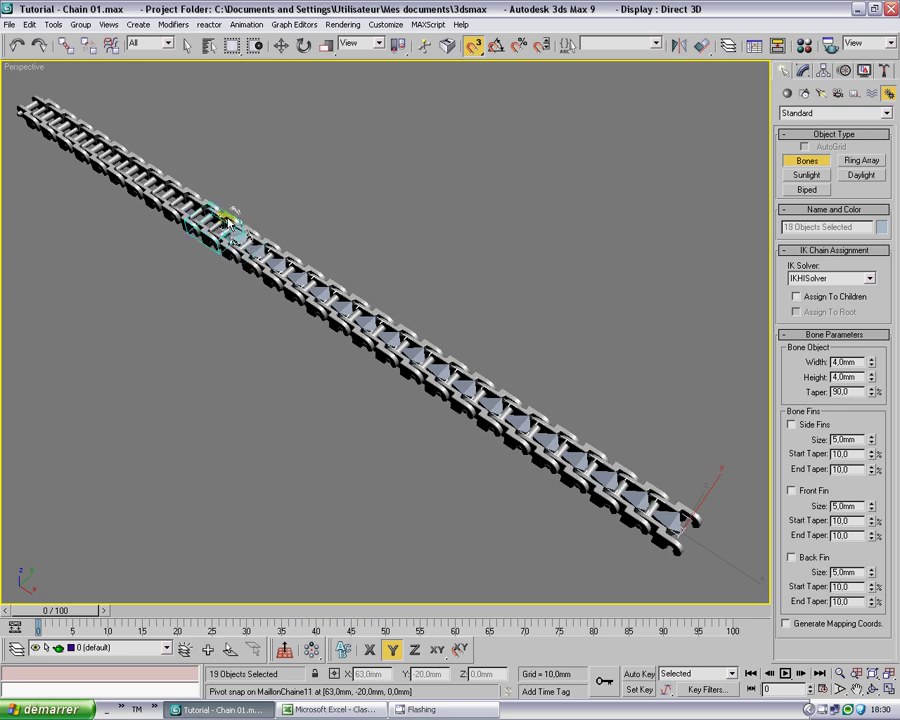
click(229, 220)
click(209, 206)
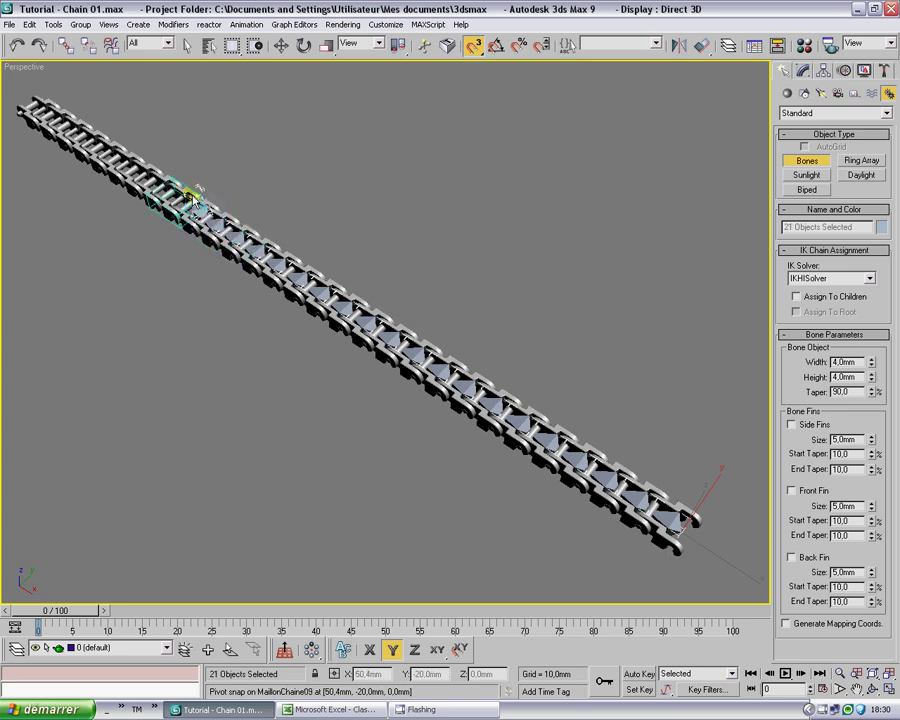
click(188, 196)
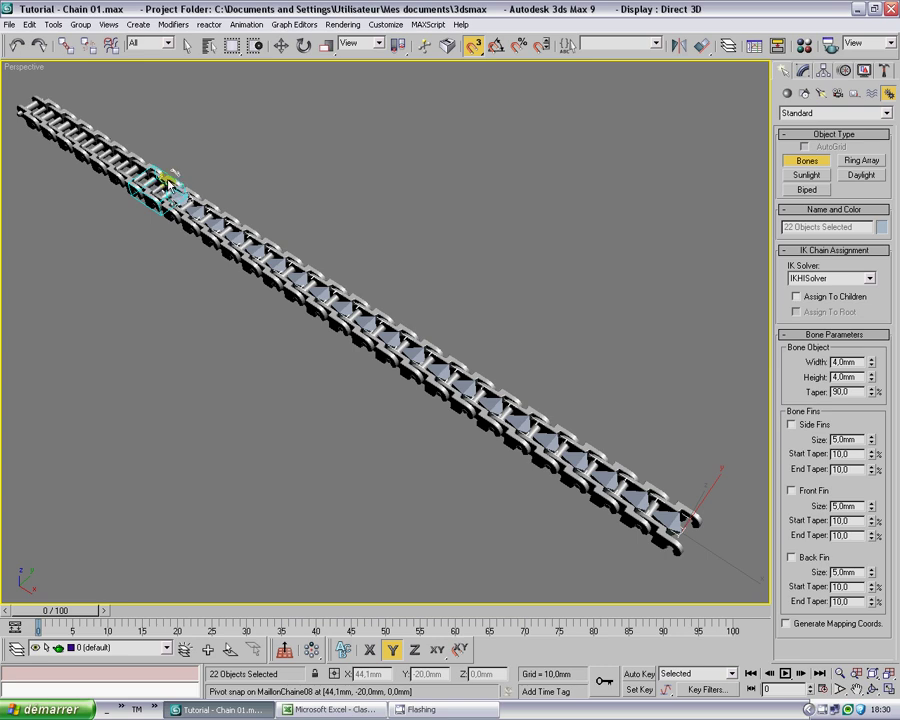
click(170, 183)
click(150, 172)
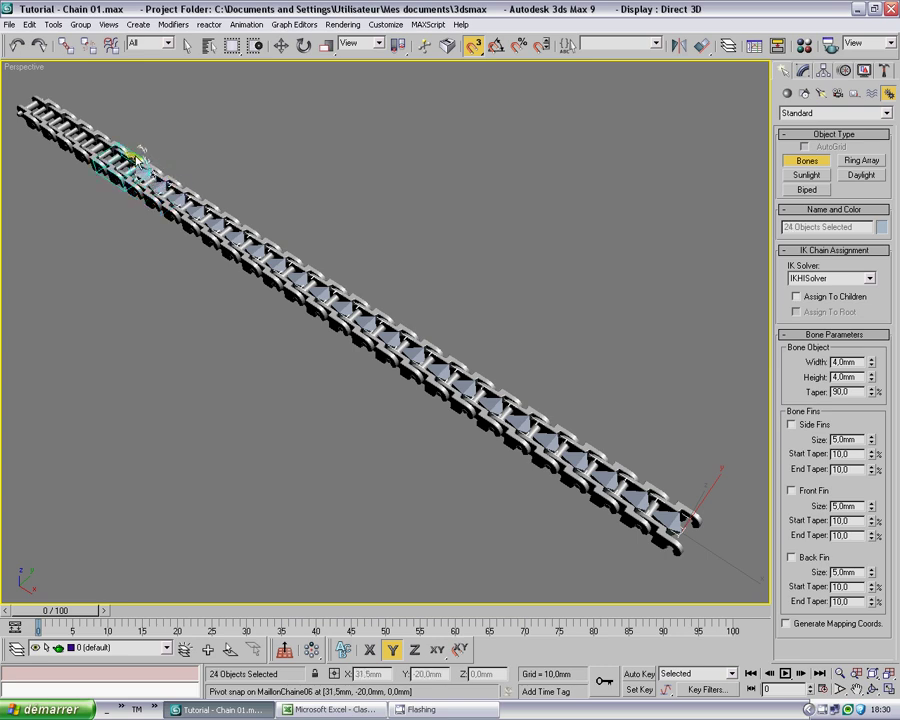
click(116, 148)
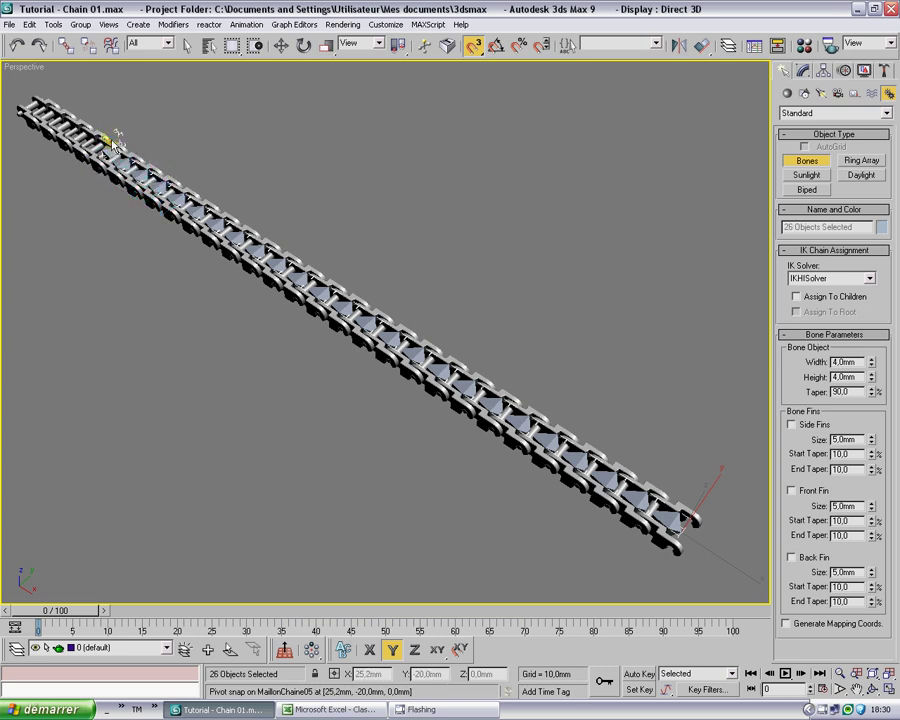
click(99, 132)
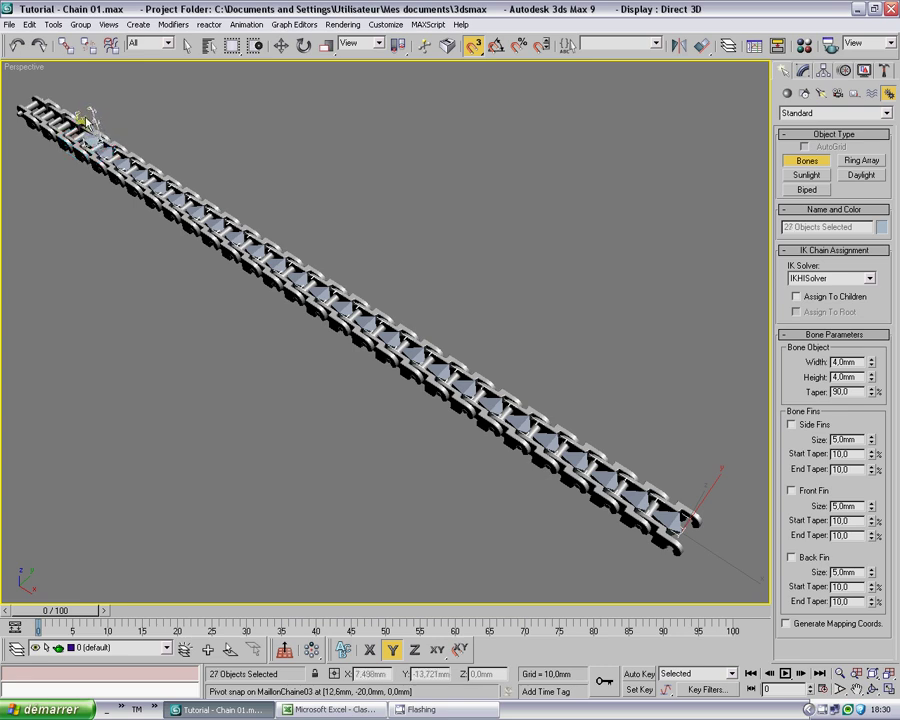
click(81, 127)
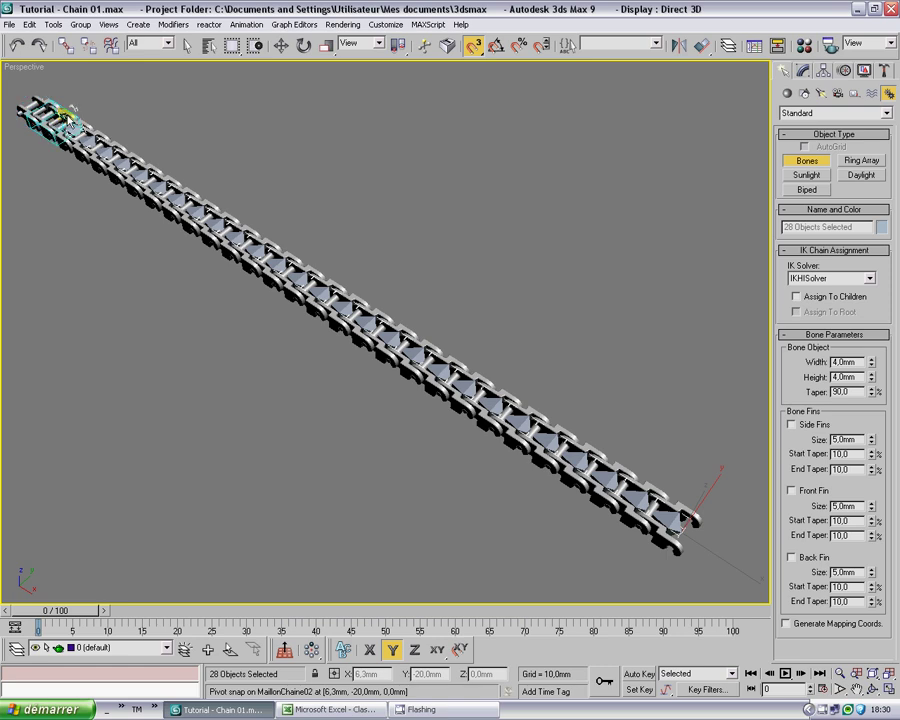
click(66, 120)
click(50, 103)
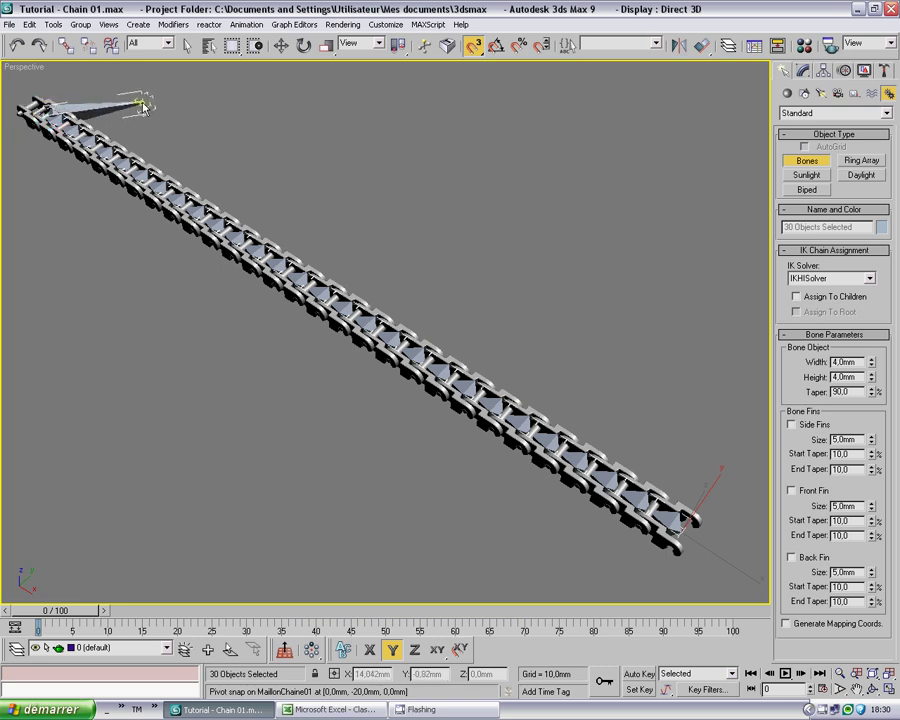
right_click(141, 97)
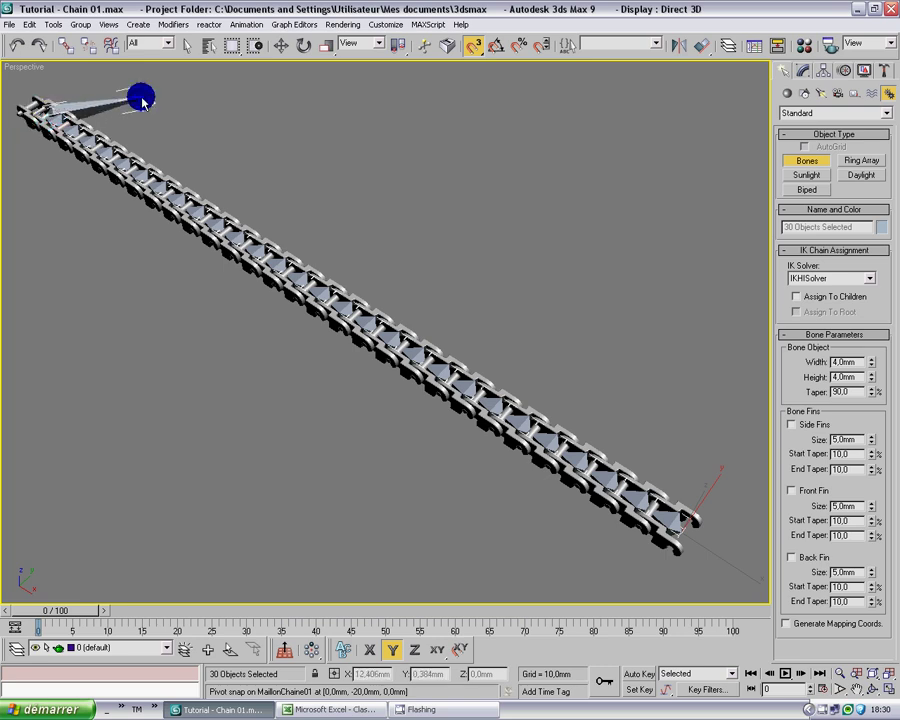
Place the last bone joint at the MaillonChaine01 pivot and end the bone chain.
click(25, 114)
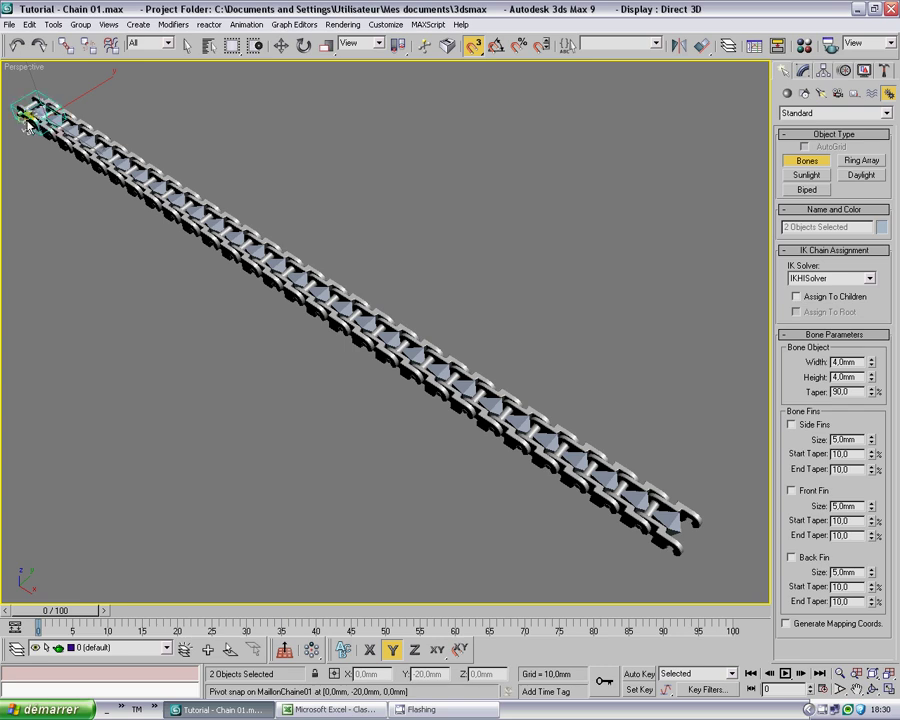
right_click(64, 187)
right_click(96, 260)
Delete the surplus end link MaillonChaine01 and turn off 3D snapping.
key(ctrl+r)
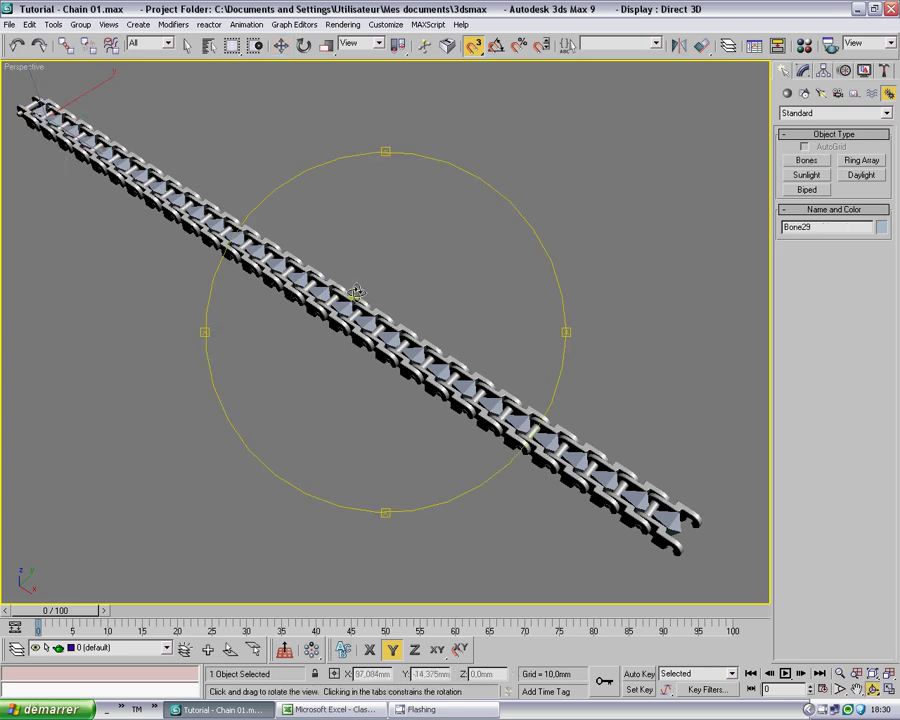
scroll(356, 292, down, 3)
middle_drag(338, 304, 440, 388)
drag(390, 369, 486, 368)
right_click(484, 368)
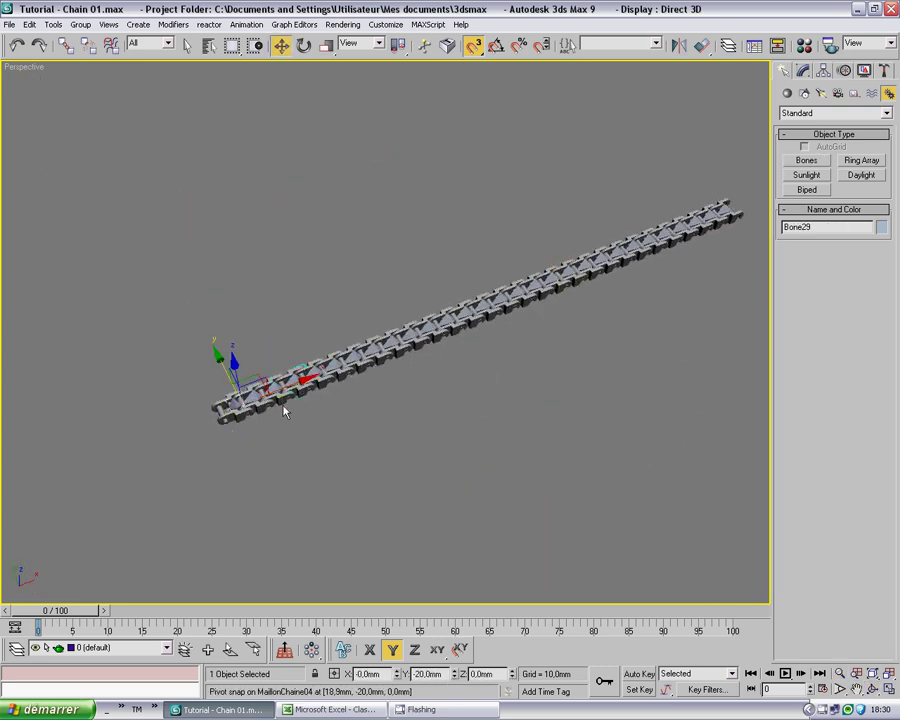
click(222, 412)
key(Delete)
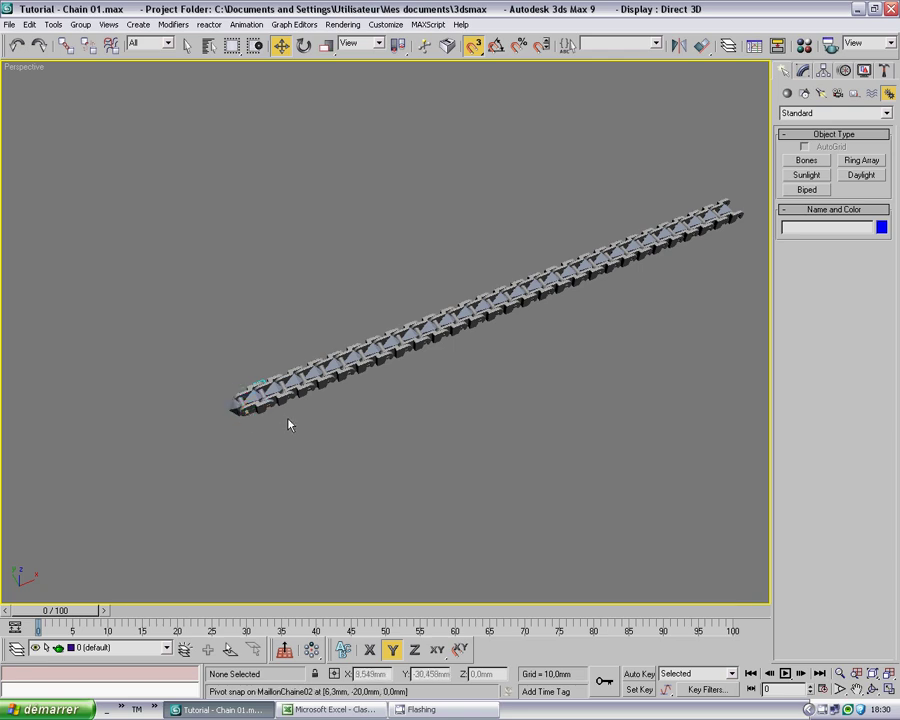
click(473, 50)
Check the bone hierarchy by selecting all bones from the root bone, and clear the selection.
alt+middle_drag(458, 312, 341, 298)
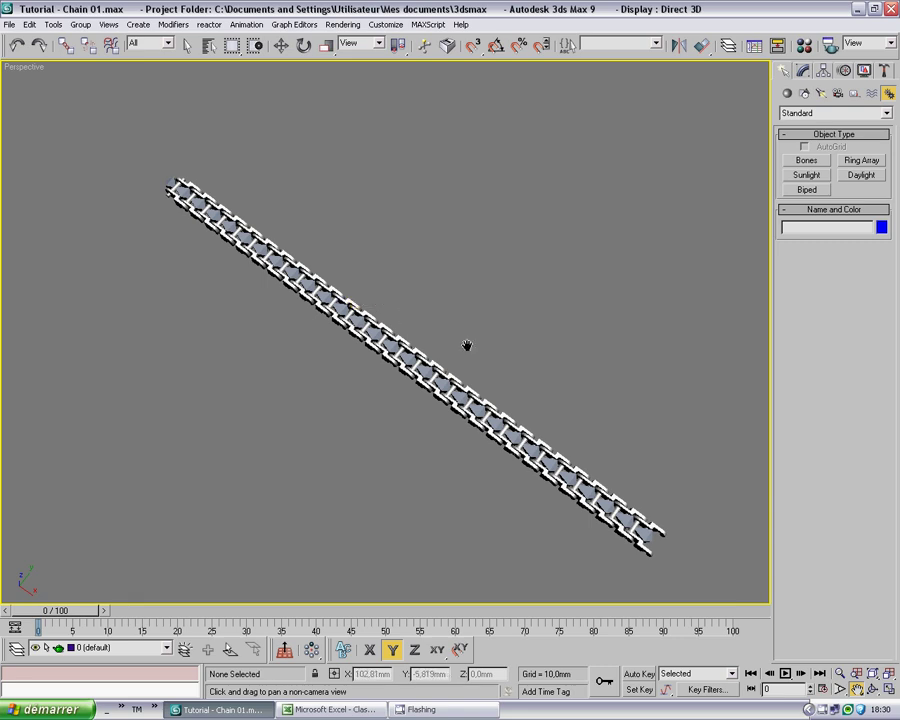
mouse_move(458, 407)
alt+middle_down()
mouse_move(464, 329)
mouse_move(426, 329)
mouse_move(466, 399)
alt+middle_up()
key(ctrl+a)
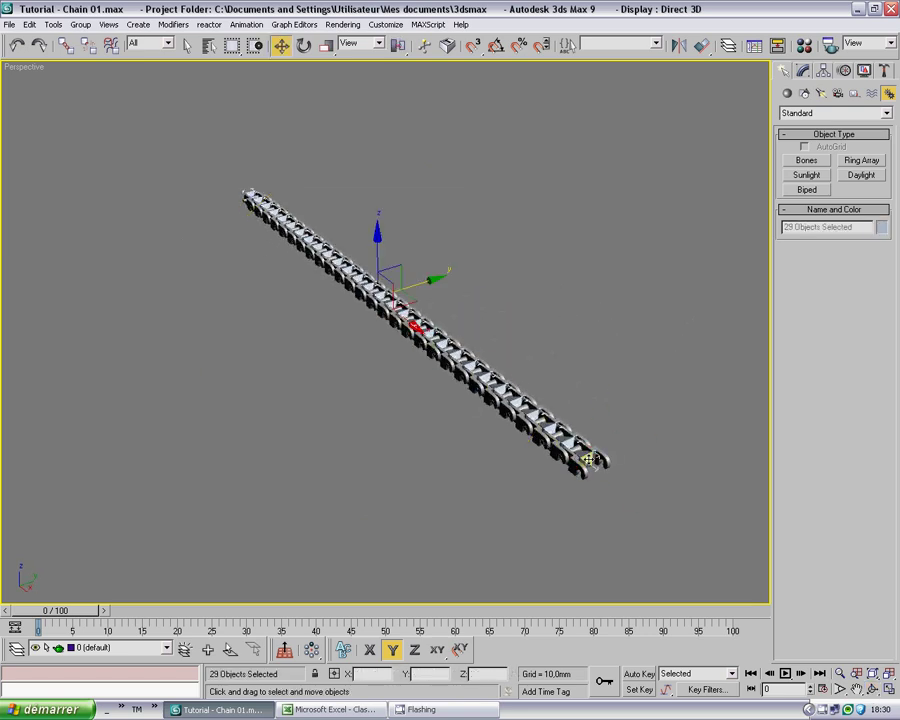
click(589, 323)
key(ctrl+a)
click(591, 361)
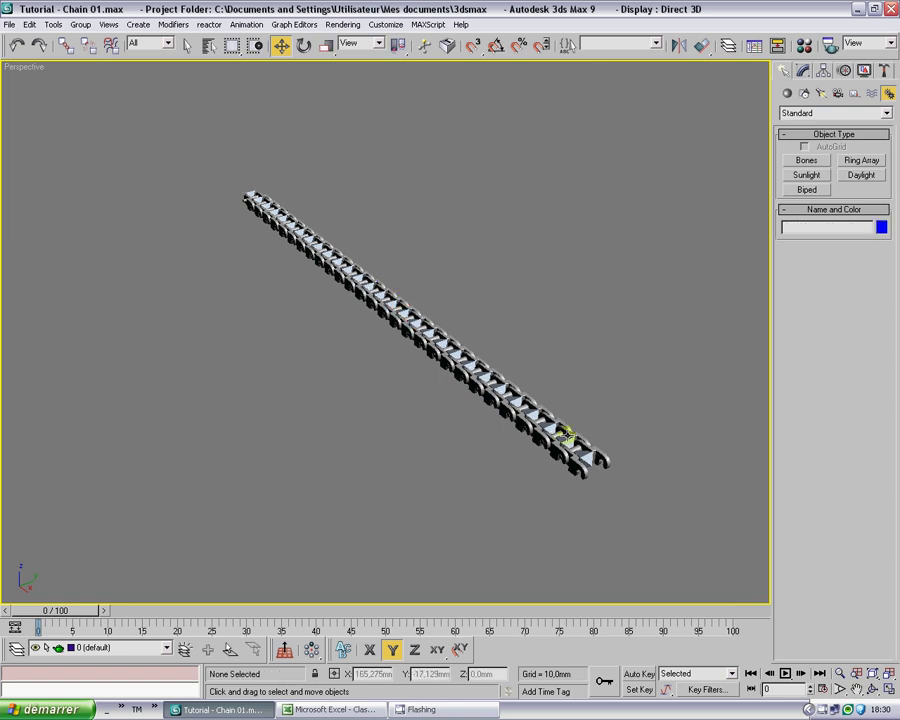
Use Select and Link to parent each chain link from MaillonChaine29 down to MaillonChaine21 to the bone inside it.
key(ctrl+r)
drag(484, 392, 412, 352)
scroll(420, 360, up, 5)
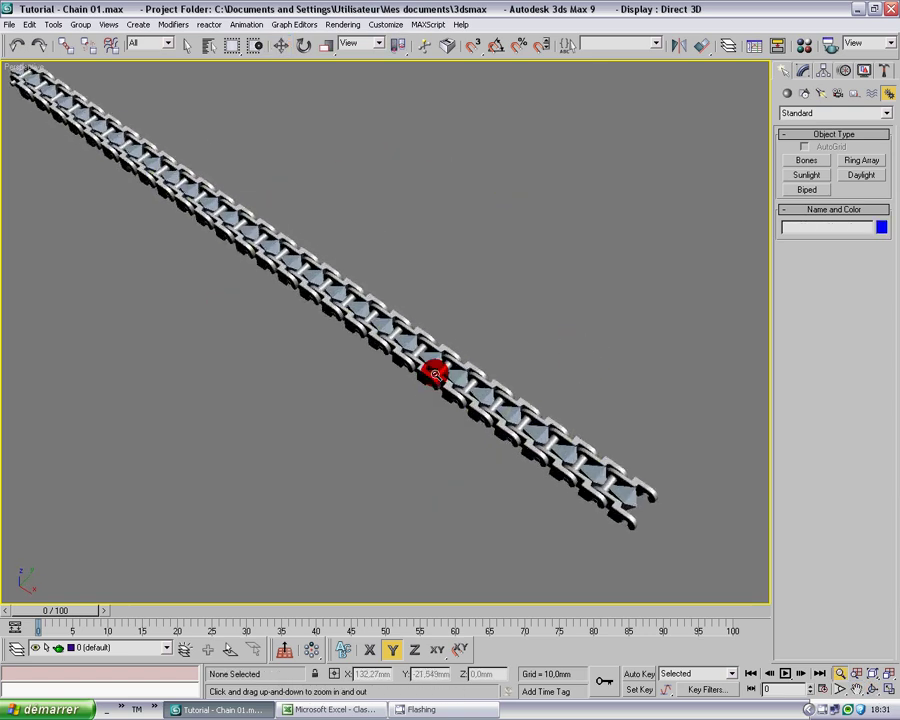
middle_drag(434, 370, 341, 297)
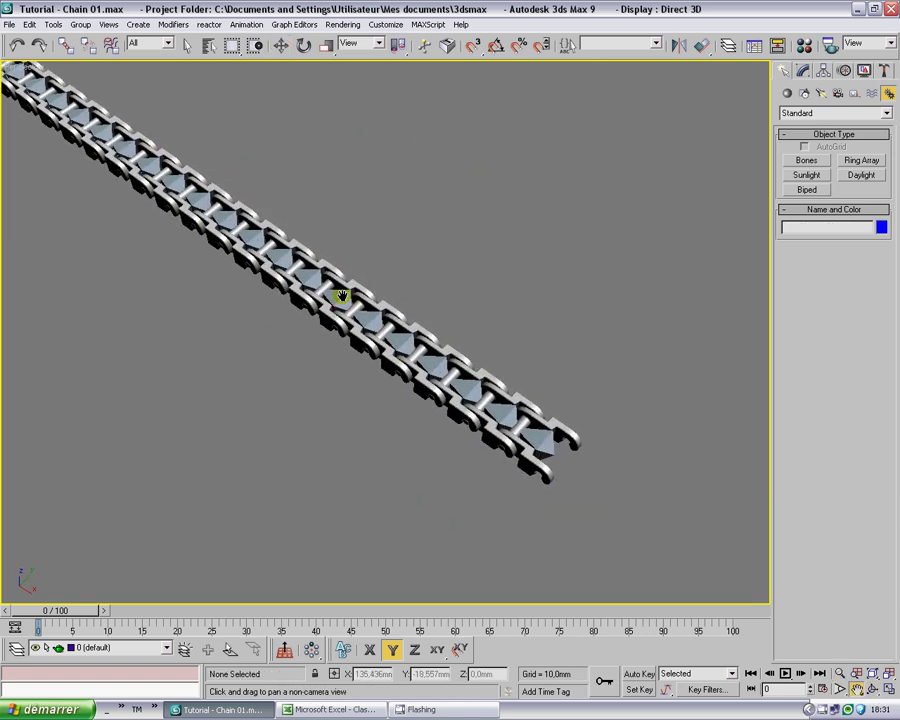
click(64, 46)
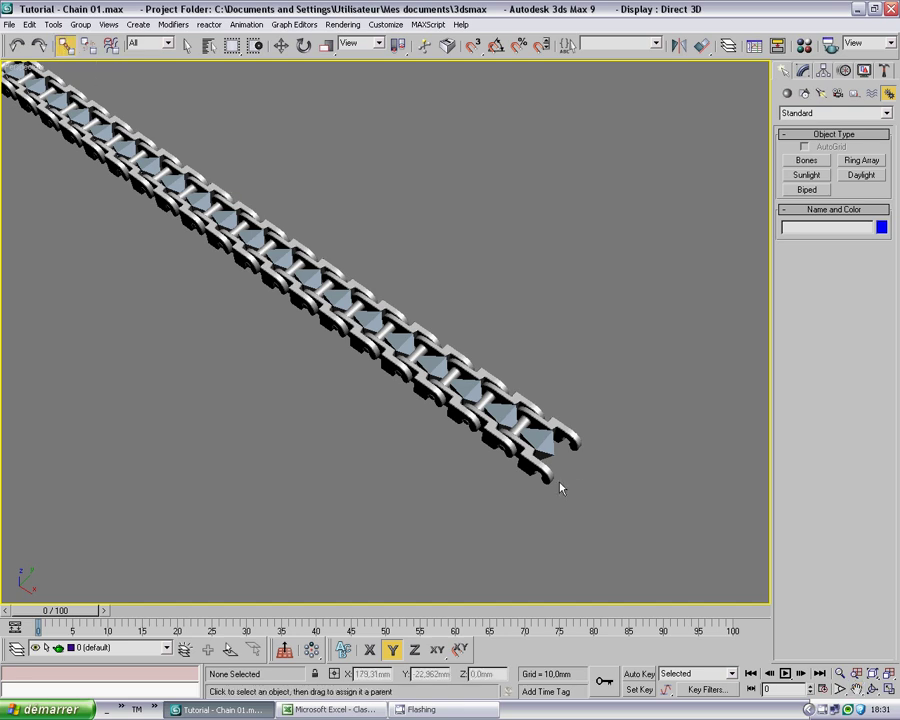
click(533, 458)
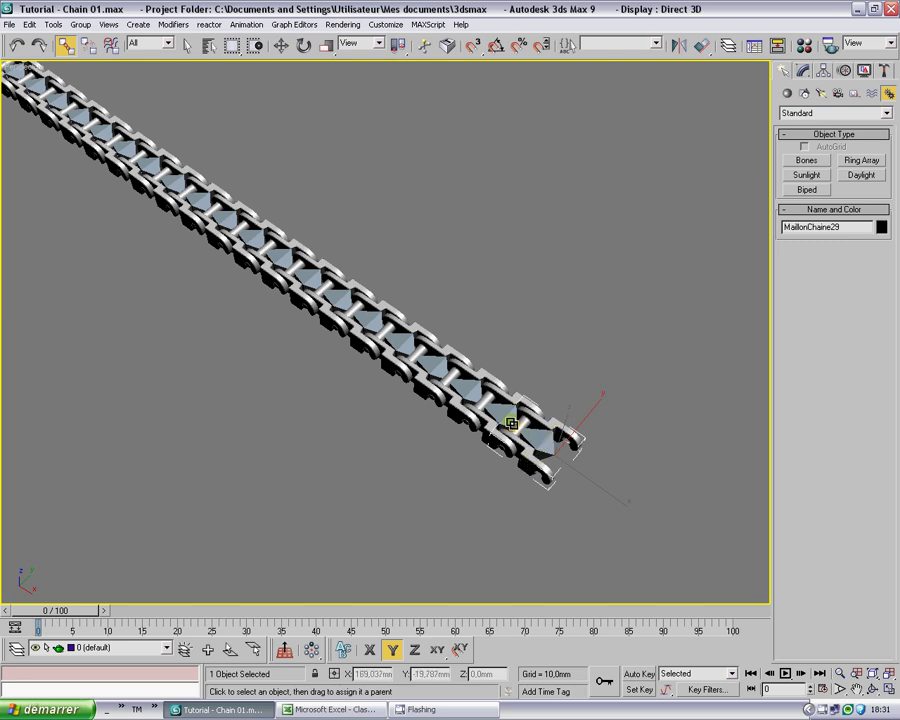
drag(542, 446, 376, 312)
drag(371, 316, 254, 265)
click(292, 242)
middle_drag(254, 265, 410, 370)
scroll(410, 370, up, 2)
middle_drag(464, 376, 382, 358)
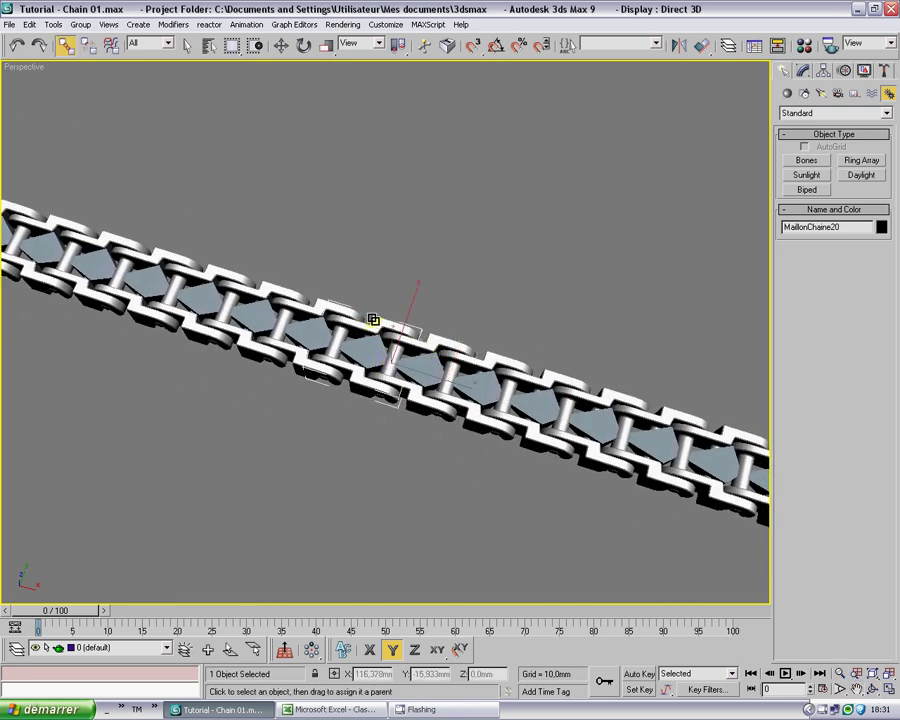
Continue linking the chain links from MaillonChaine20 down to MaillonChaine13, each to its own bone.
drag(374, 315, 98, 265)
click(105, 238)
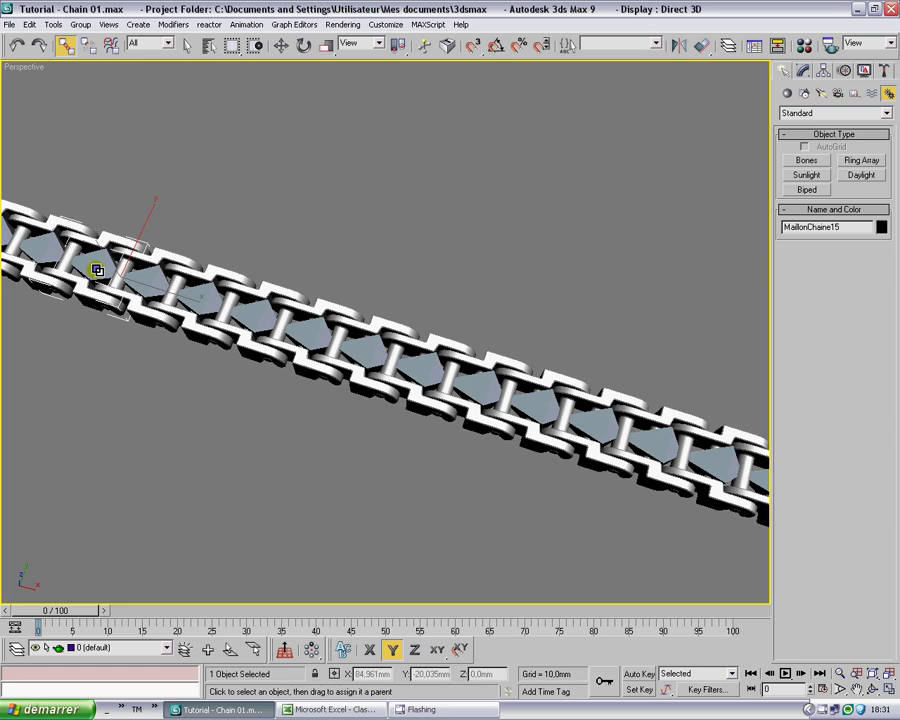
middle_drag(133, 275, 432, 360)
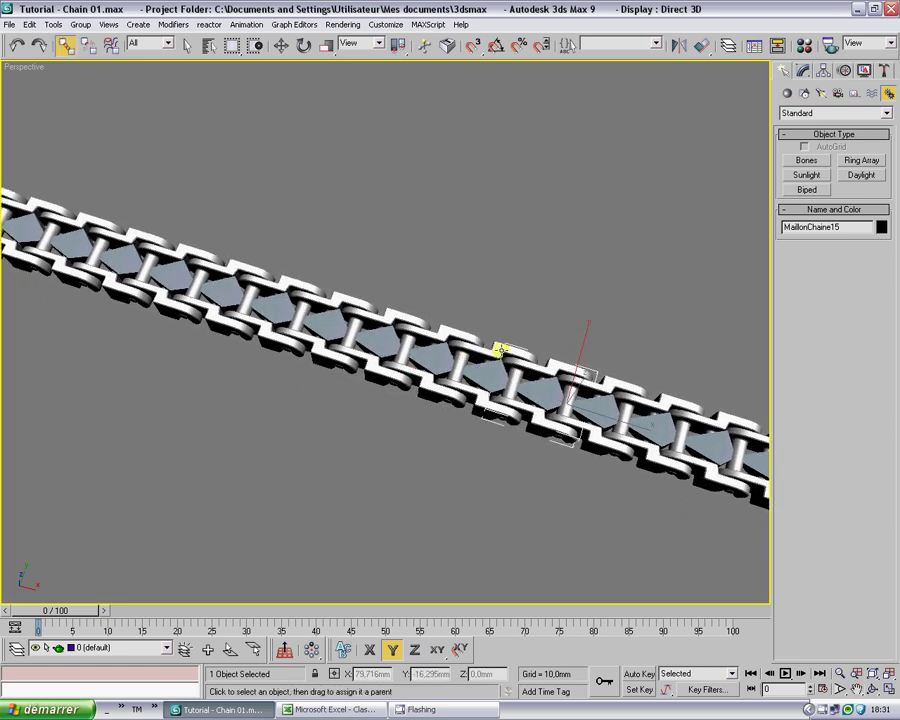
click(496, 350)
drag(495, 348, 484, 374)
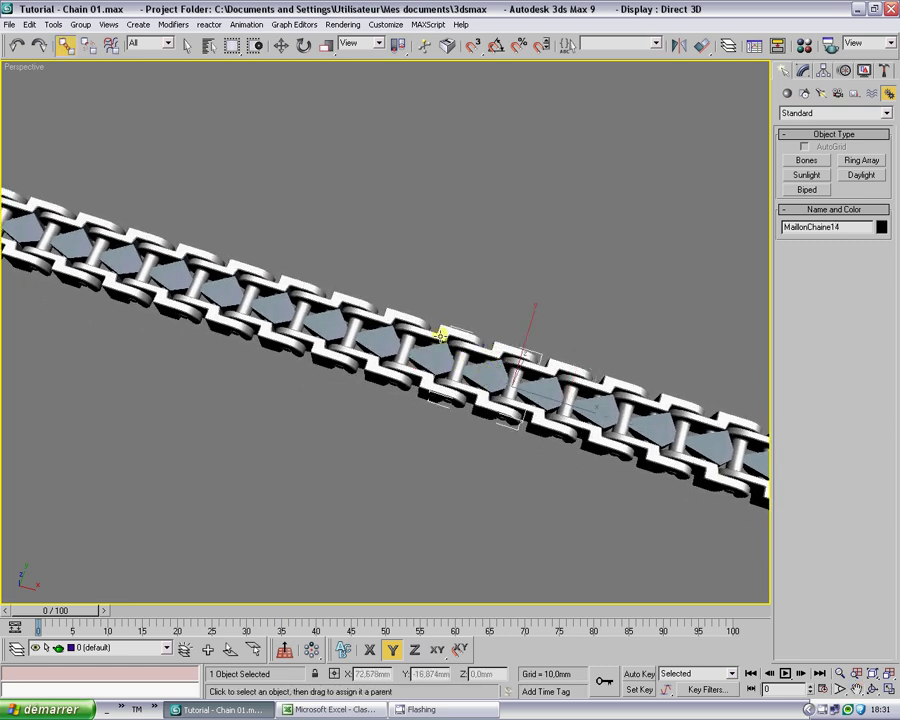
click(441, 333)
click(431, 353)
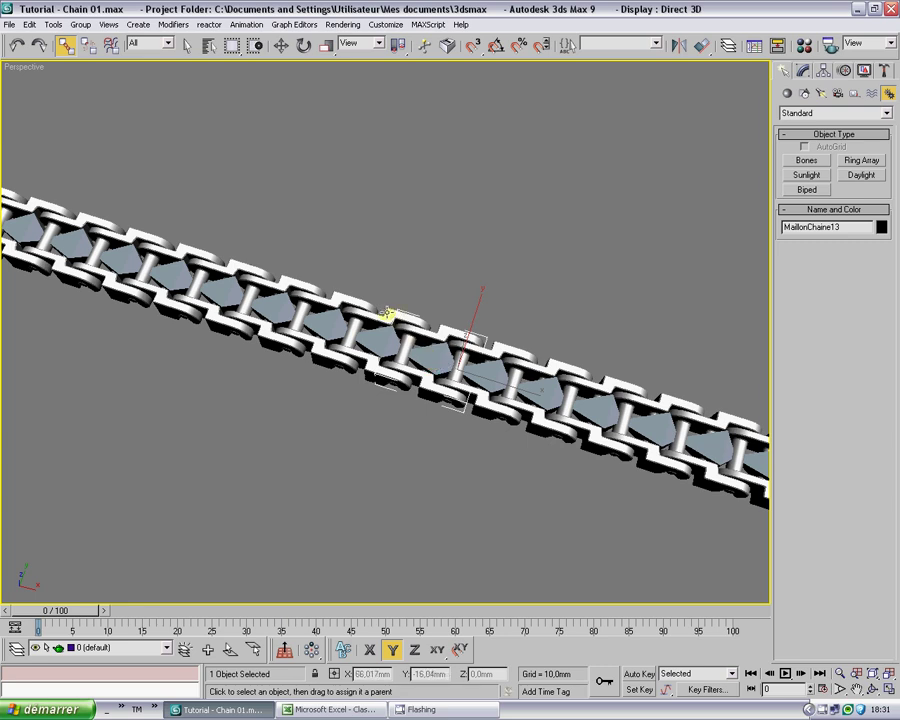
Link the chain links from MaillonChaine12 down to MaillonChaine07, each to its own bone.
click(387, 317)
click(376, 335)
click(333, 300)
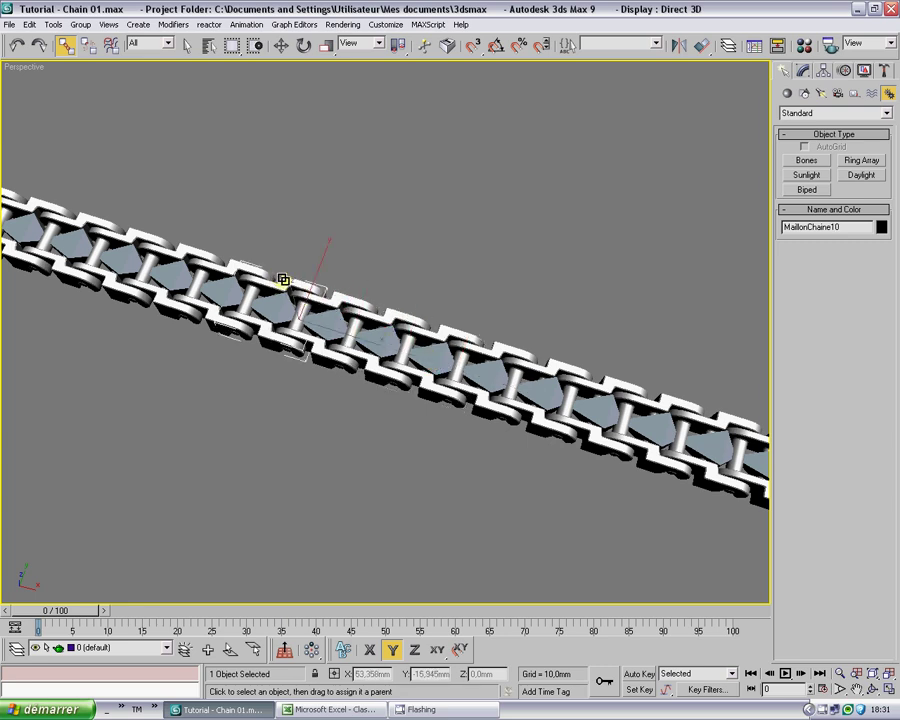
click(278, 302)
click(230, 281)
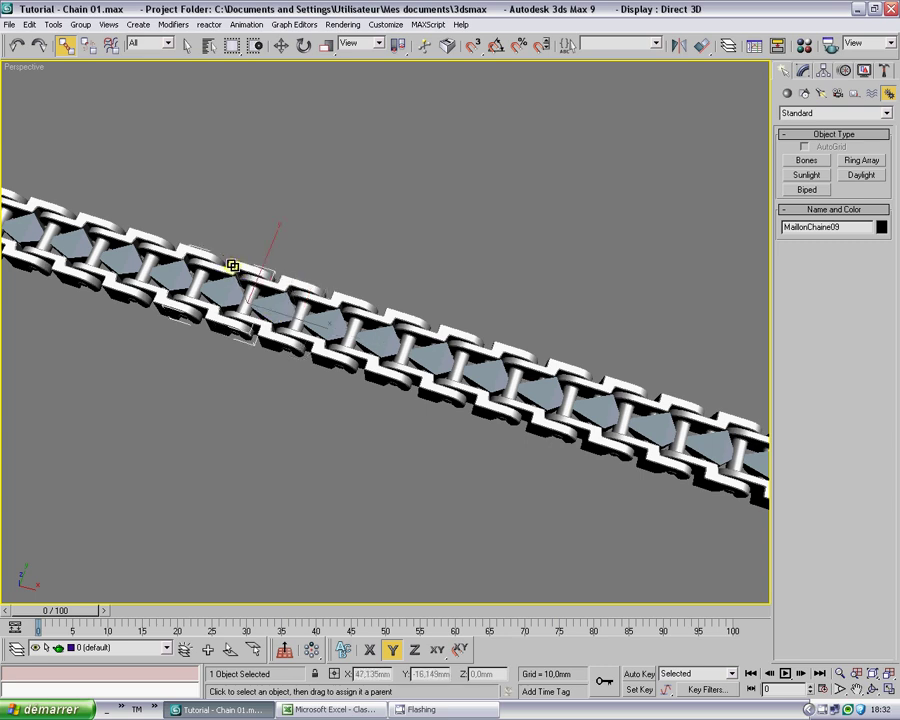
click(183, 253)
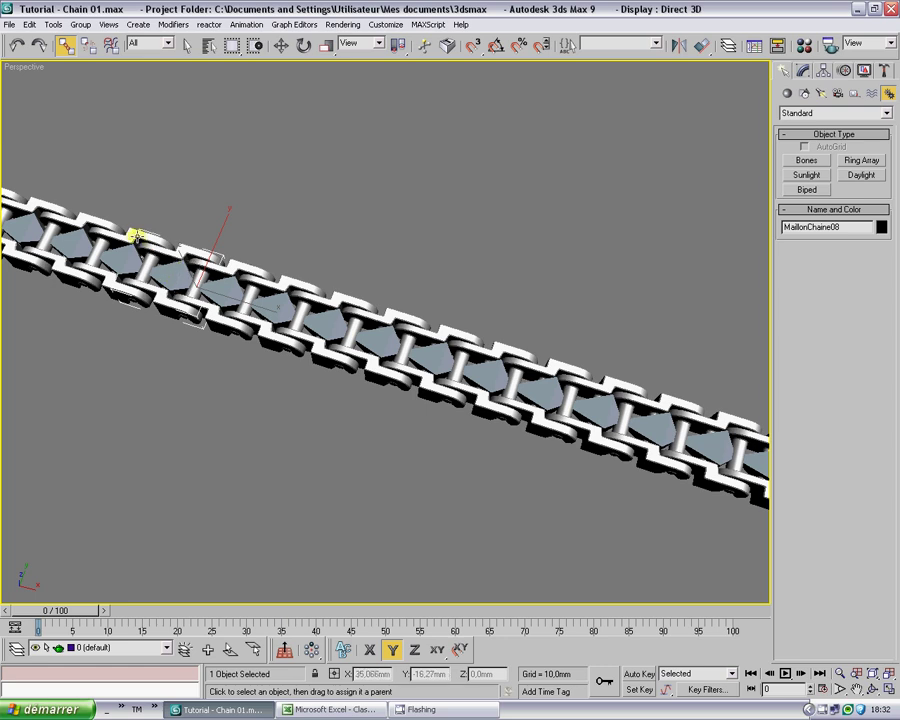
click(133, 233)
drag(133, 233, 411, 356)
Link the remaining chain links from MaillonChaine06 down to MaillonChaine02, each to its own bone.
key(ctrl+p)
right_click(440, 347)
click(422, 331)
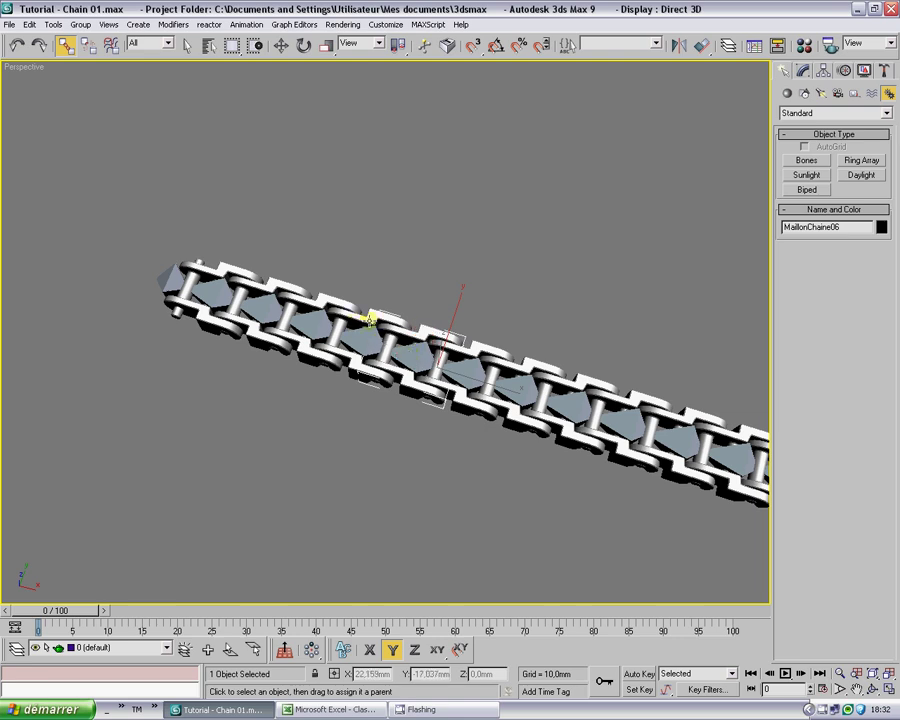
click(365, 335)
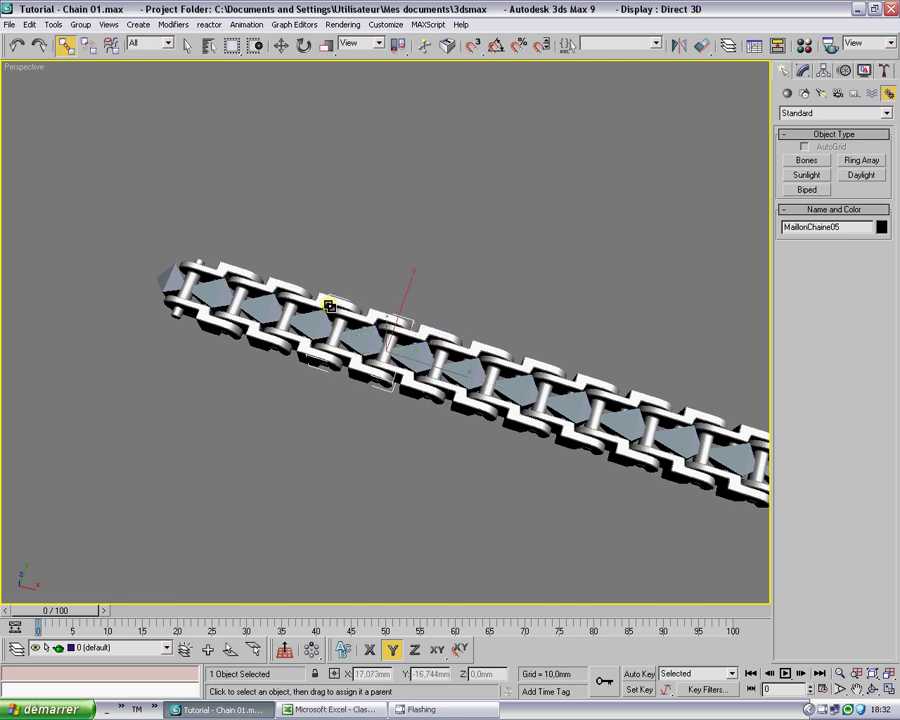
click(316, 322)
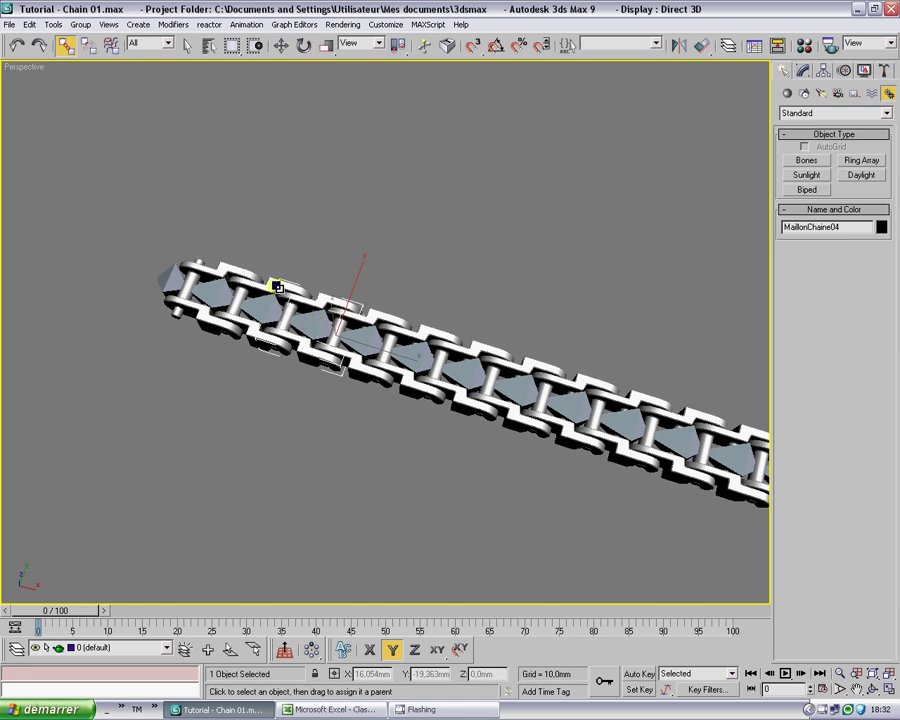
click(267, 307)
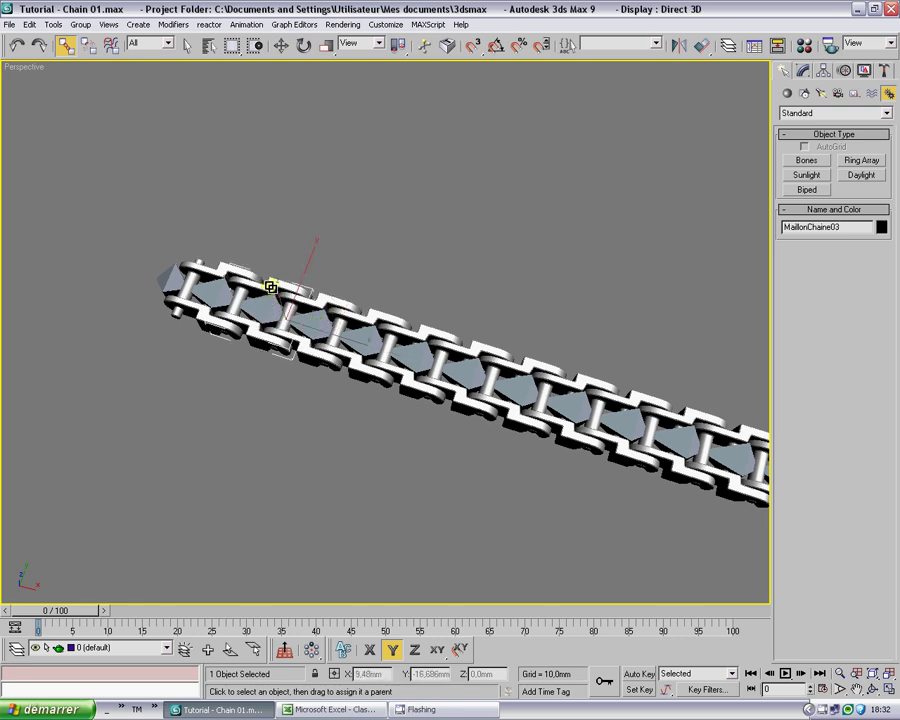
click(228, 266)
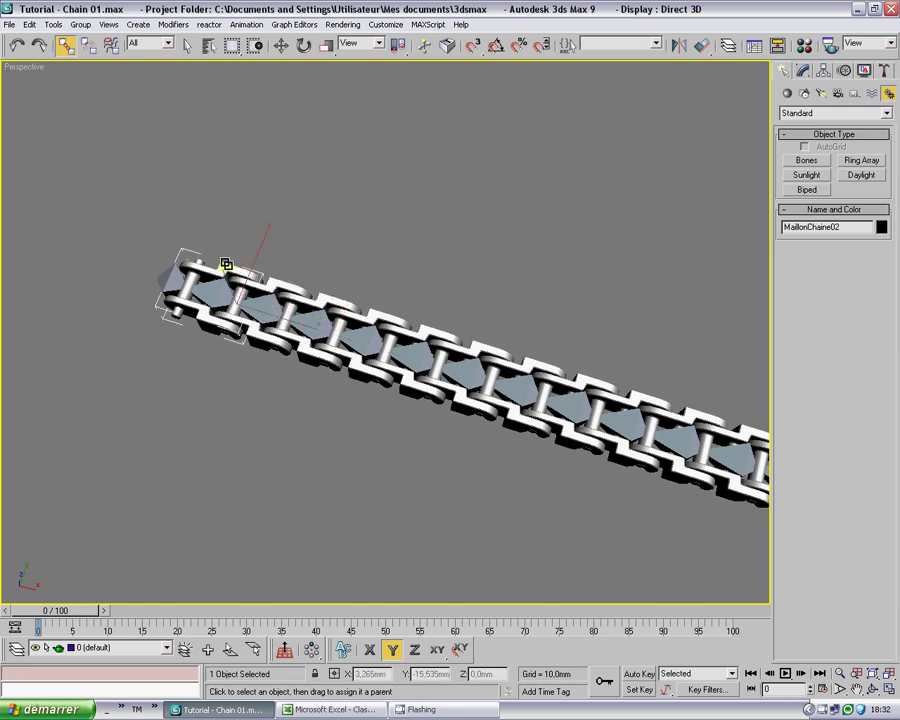
click(211, 294)
Select the root bone's whole hierarchy and display it in wireframe to look for chain links that are not attached.
key(alt+z)
scroll(331, 271, down, 3)
middle_drag(405, 310, 160, 205)
alt+middle_drag(382, 322, 356, 306)
scroll(349, 293, down, 2)
right_click(484, 370)
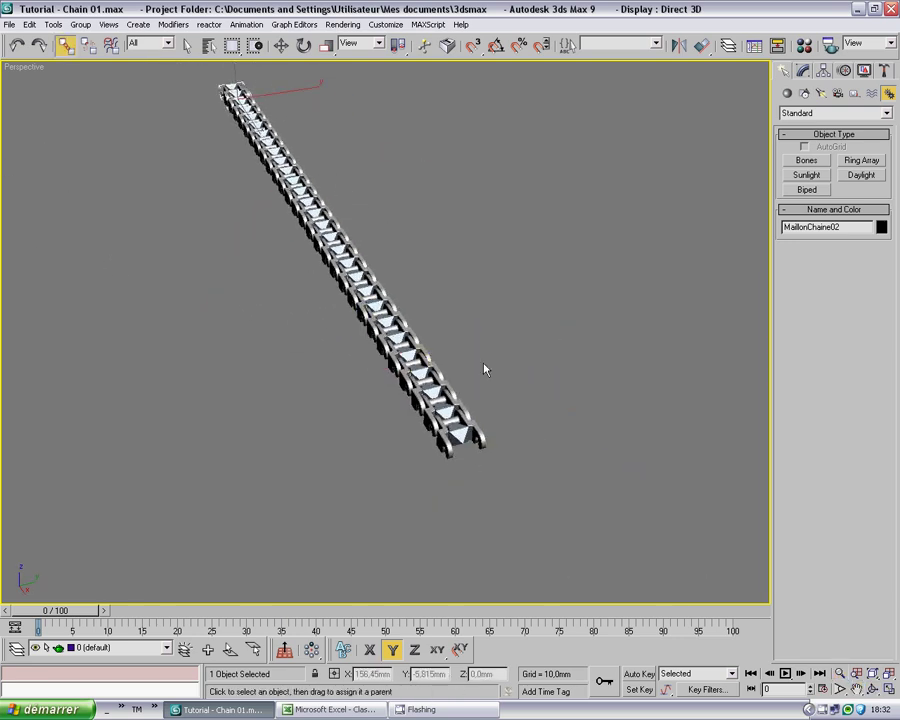
double_click(460, 437)
key(F3)
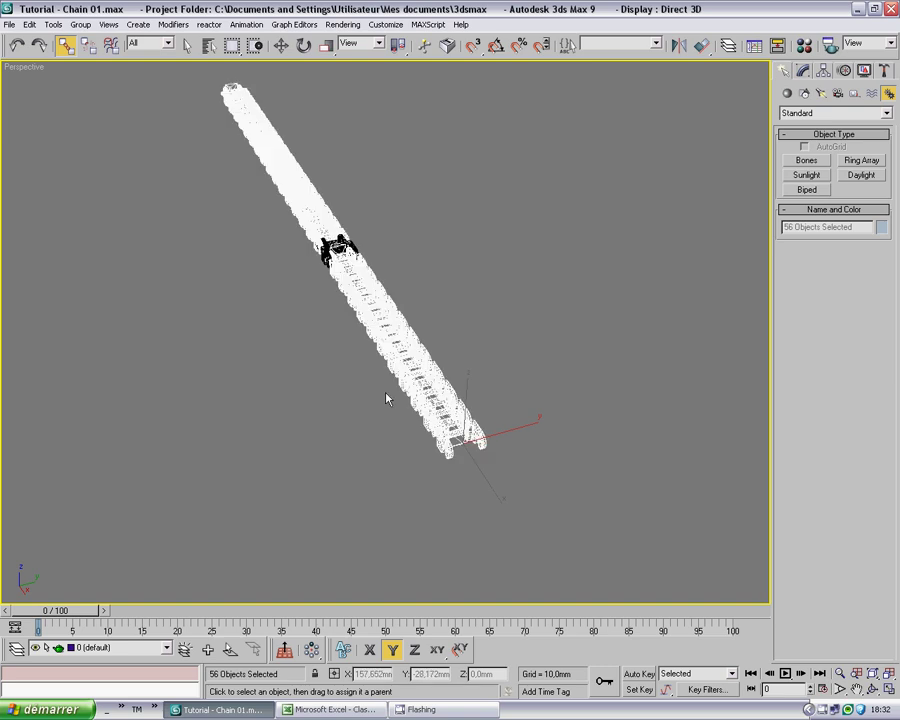
Return to shaded display and link the missed MaillonChaine18 to its bone.
alt+middle_drag(362, 307, 422, 298)
click(415, 302)
key(F3)
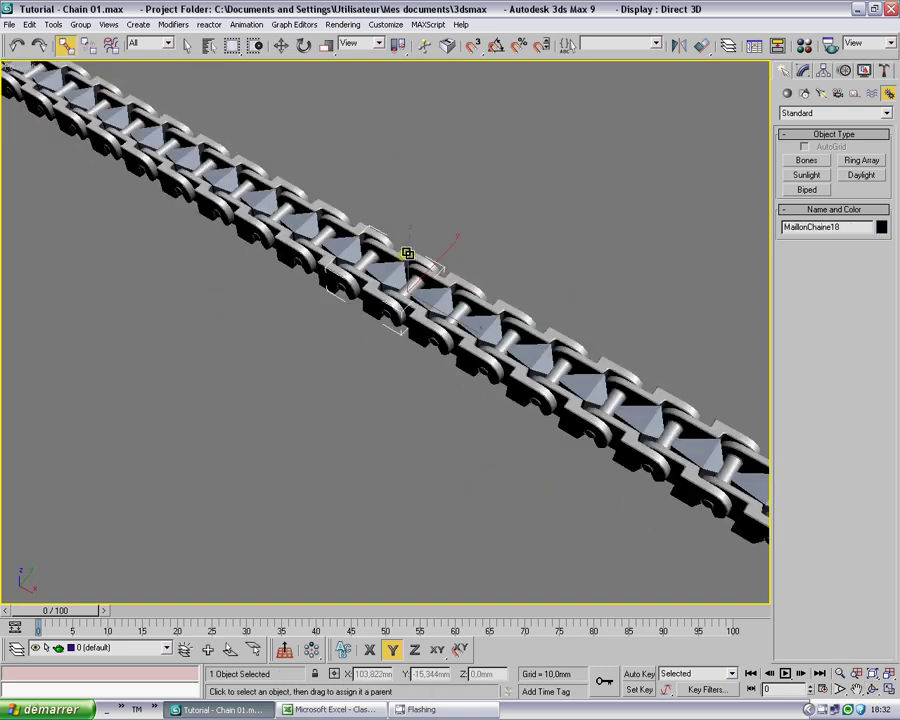
click(384, 271)
Recheck the root bone's full hierarchy in wireframe for unattached links, then clear the selection.
ctrl+alt+middle_drag(464, 257, 388, 278)
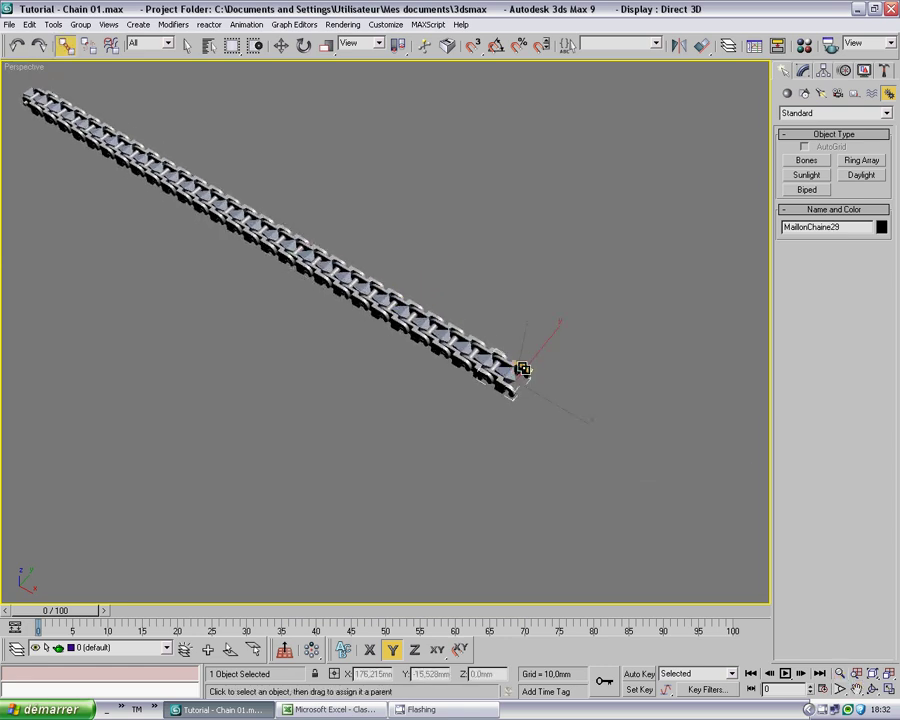
key(F3)
click(555, 335)
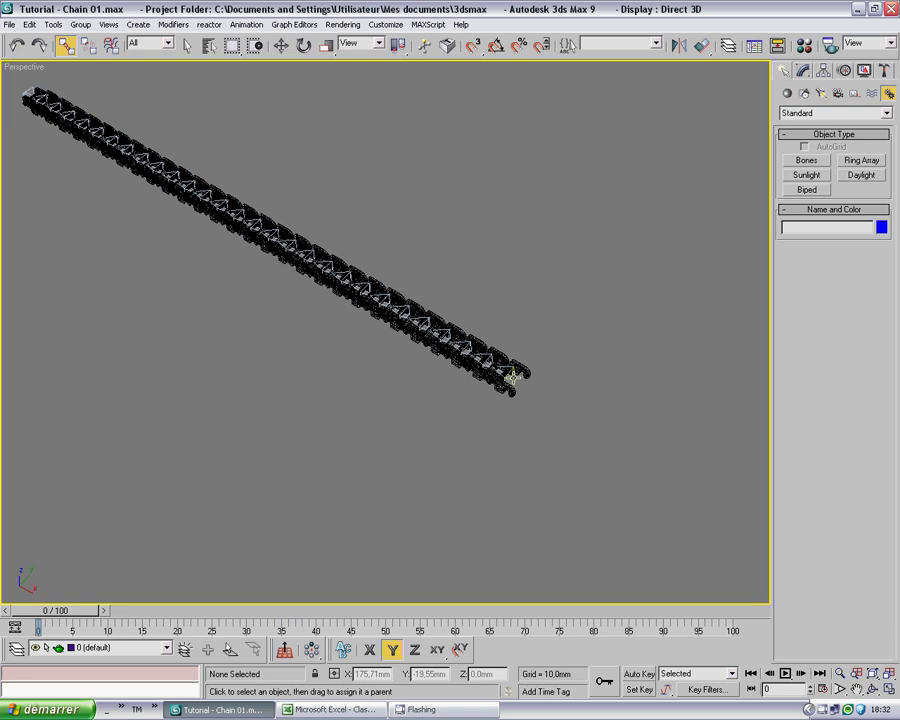
double_click(511, 378)
key(q)
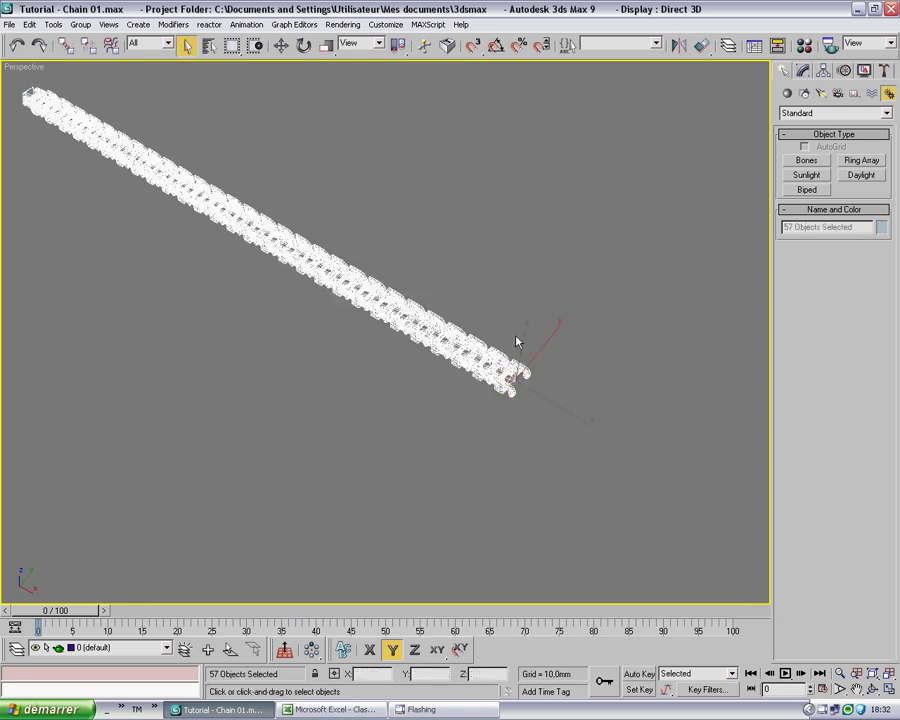
click(447, 263)
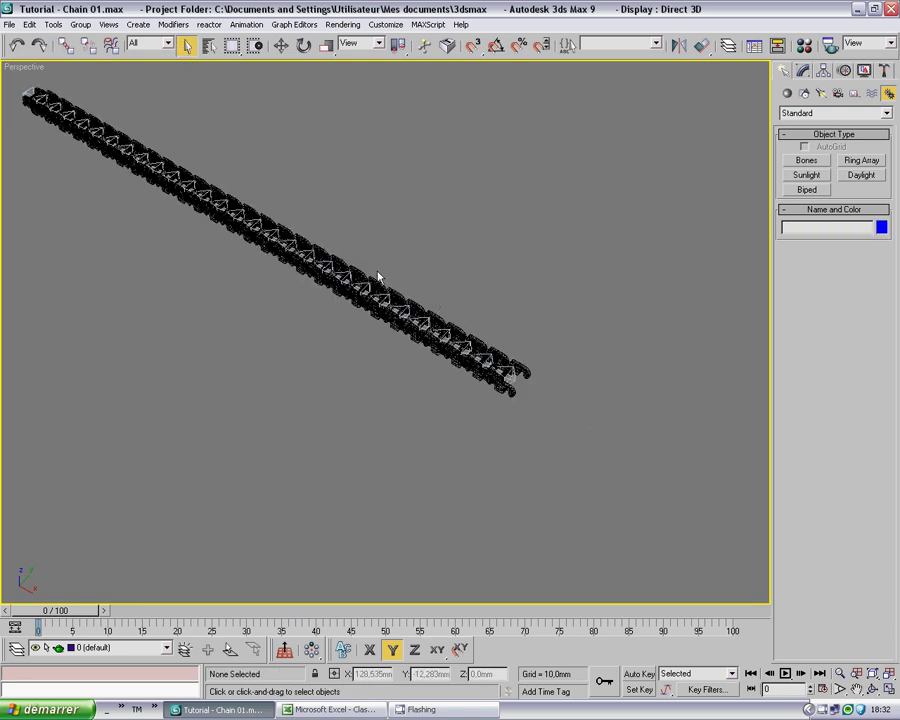
Try rotating Bone10 in the middle of the chain to test how the linked pieces follow.
click(333, 266)
key(e)
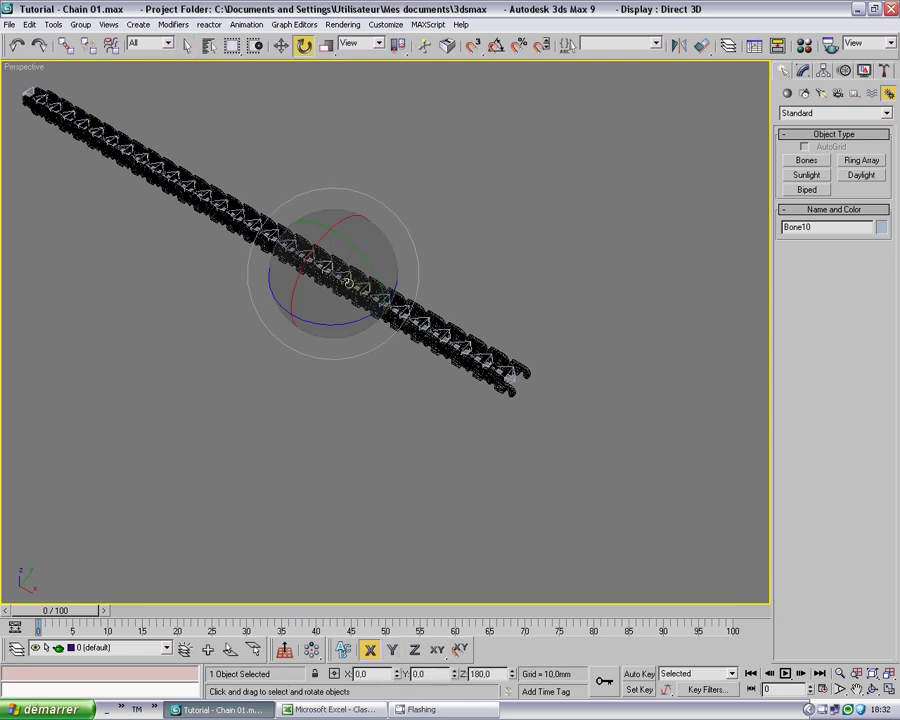
drag(368, 270, 372, 305)
right_click(372, 305)
click(436, 195)
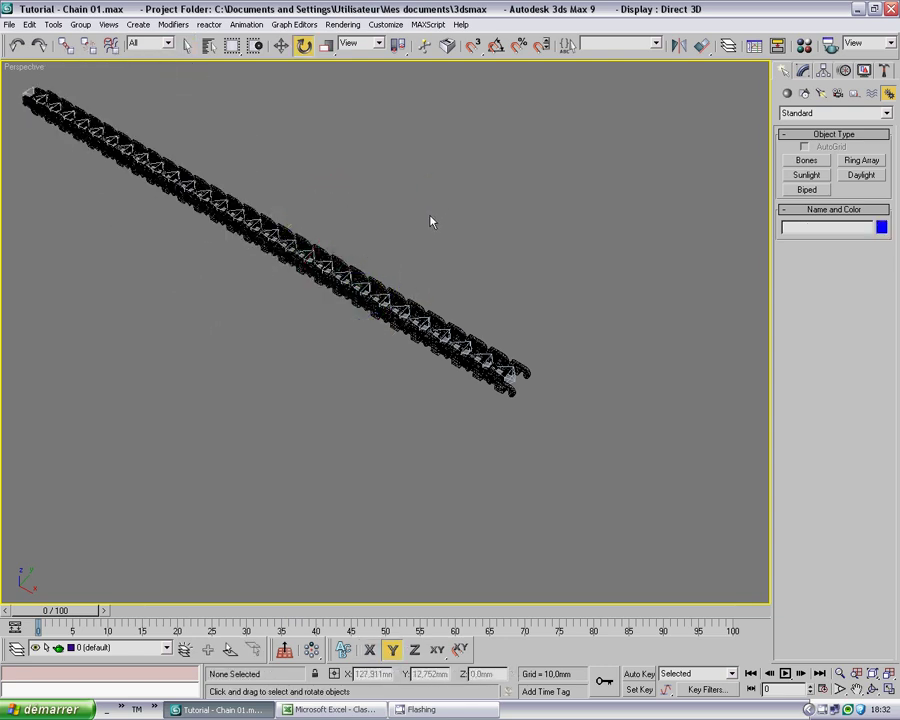
Return the Perspective view to shaded display and switch to the four-viewport layout.
middle_drag(338, 252, 402, 306)
key(ctrl+r)
mouse_move(402, 306)
mouse_down()
mouse_move(340, 298)
mouse_move(358, 328)
mouse_move(408, 356)
mouse_up()
ctrl+alt+middle_click(389, 346)
key(ctrl+p)
key(ctrl+r)
ctrl+alt+middle_drag(409, 357, 416, 342)
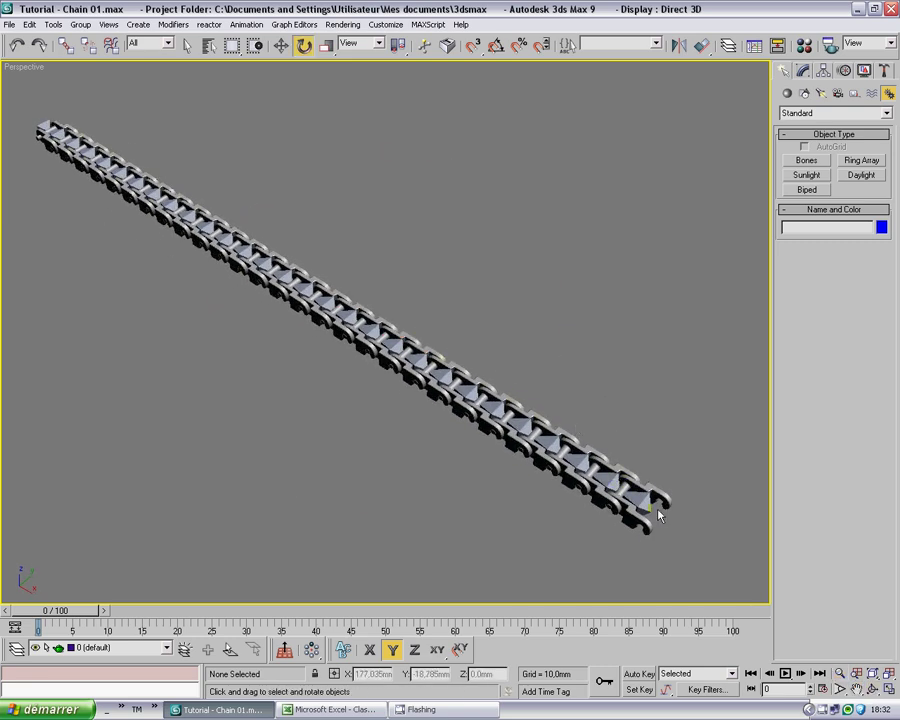
key(alt+w)
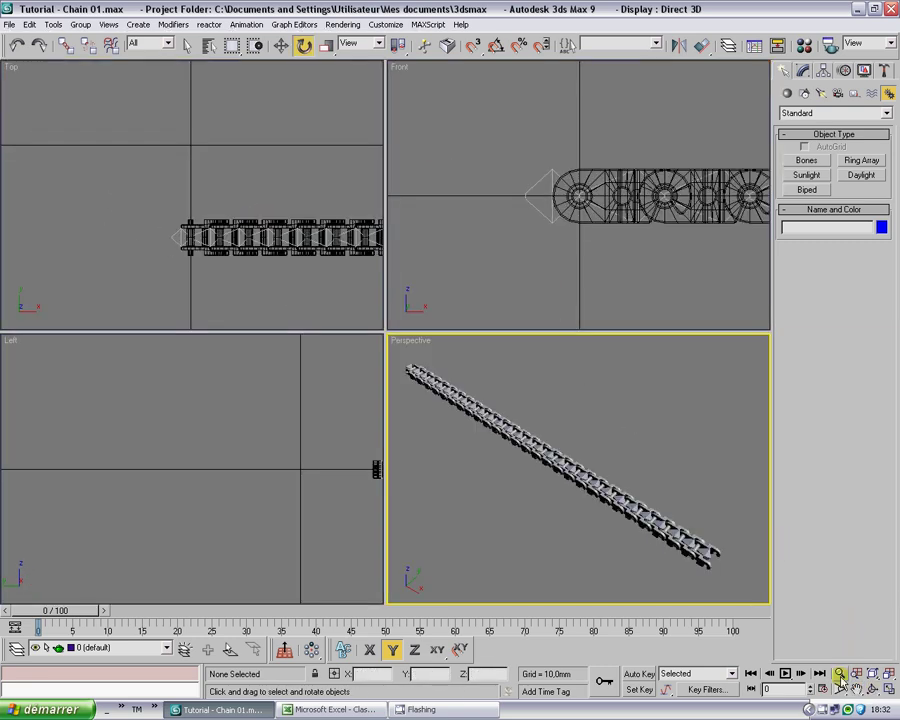
click(820, 711)
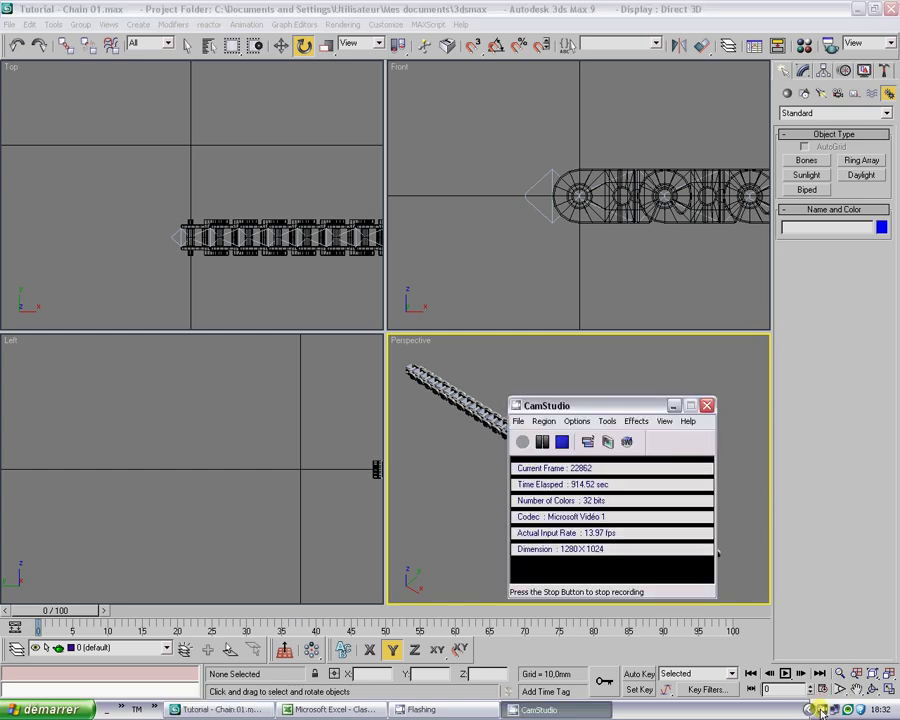
click(675, 407)
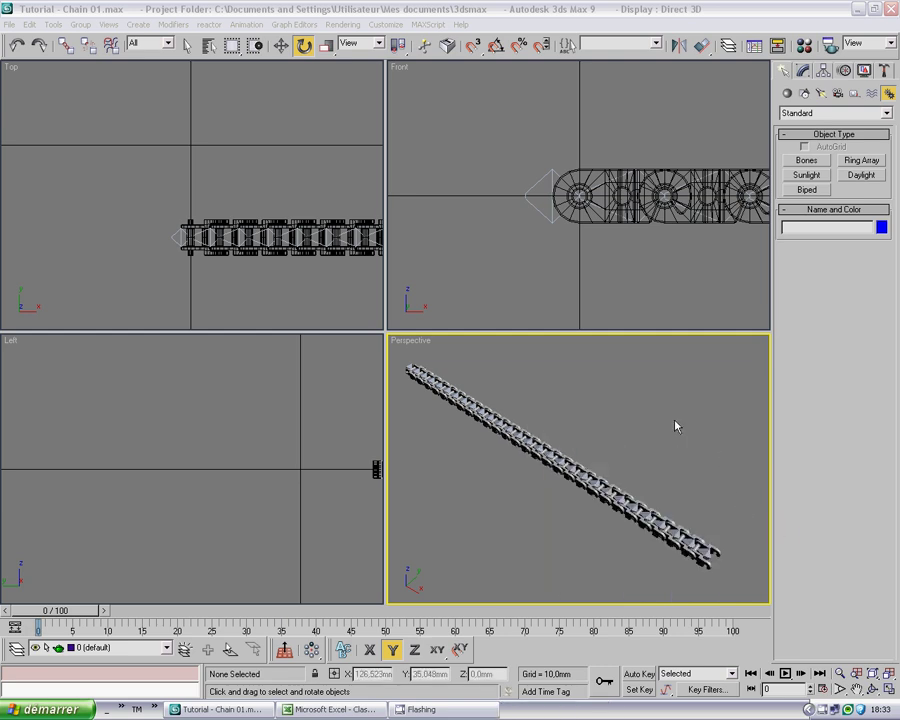
Unhide all hidden objects so both gears and their connecting spline are displayed together with the chain.
right_click(675, 427)
click(706, 357)
scroll(564, 412, down, 4)
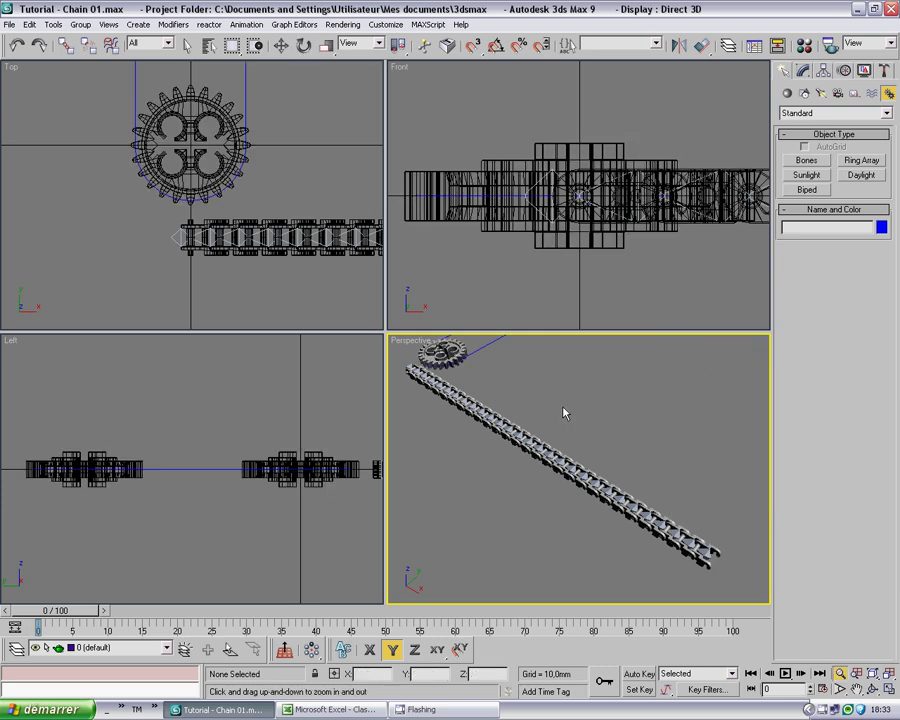
mouse_move(567, 440)
middle_down()
mouse_move(557, 468)
mouse_move(570, 461)
middle_up()
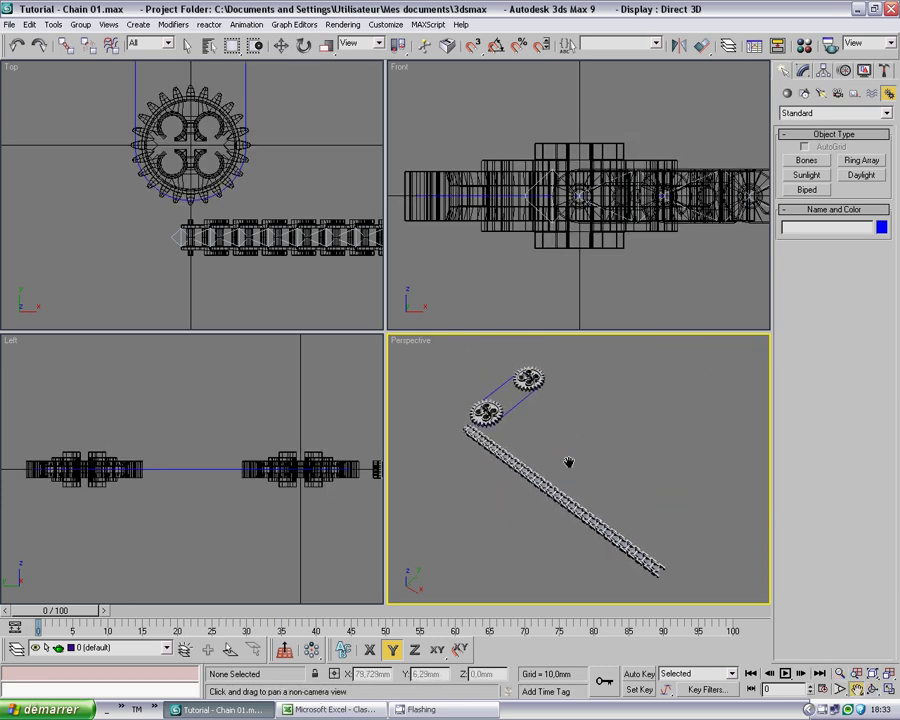
key(e)
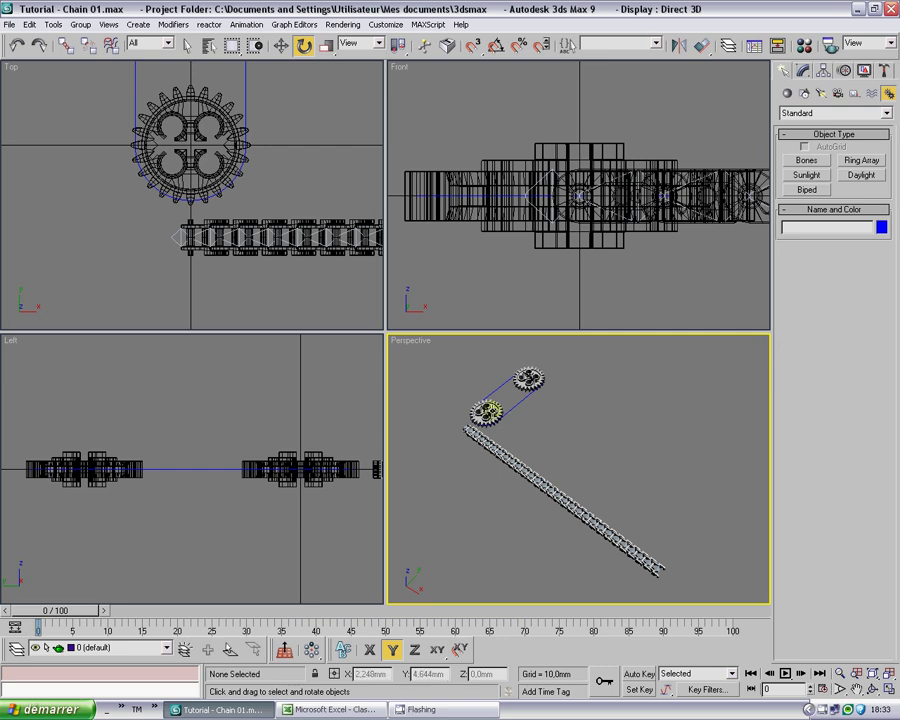
Examine the gear nearest the chain, clear the selection, and fit the gears, spline and whole chain in all viewports.
click(485, 410)
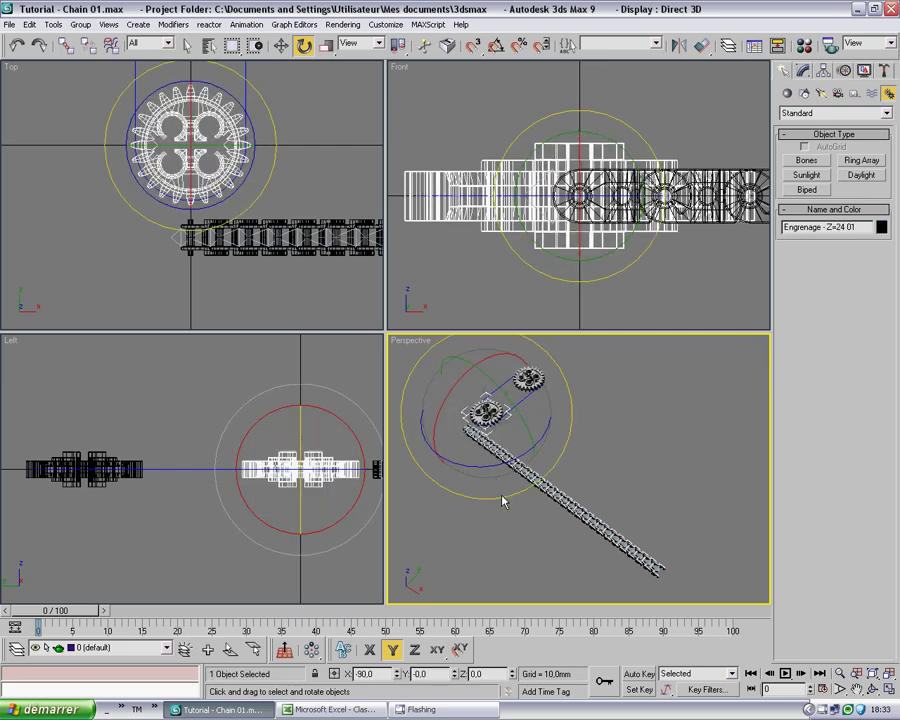
click(628, 468)
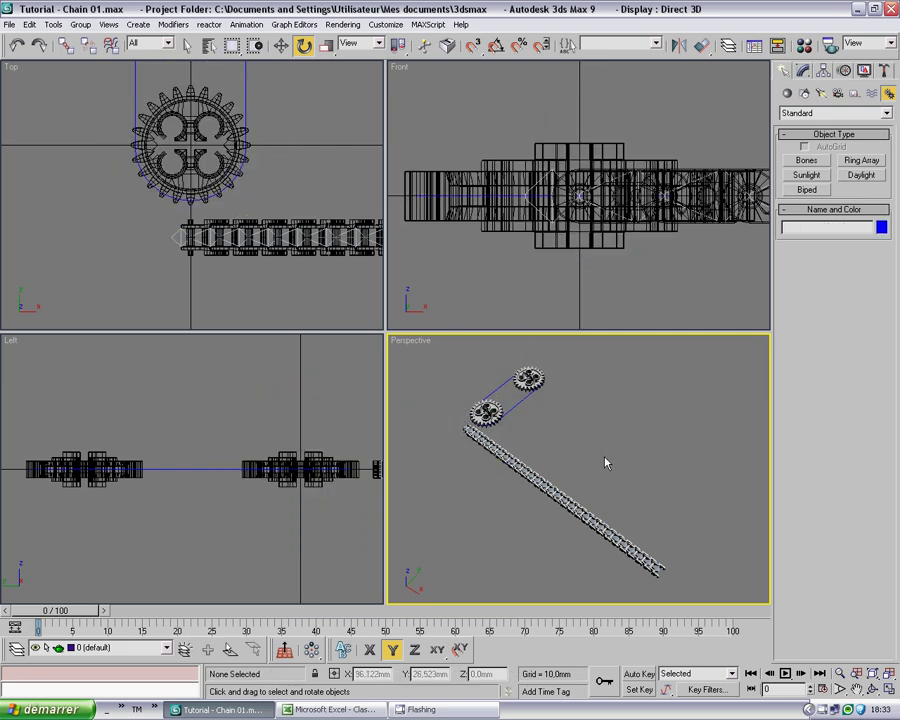
click(886, 676)
mouse_move(558, 472)
alt+middle_down()
mouse_move(551, 450)
mouse_move(553, 462)
alt+middle_up()
ctrl+alt+middle_drag(553, 462, 557, 454)
mouse_move(557, 454)
middle_down()
mouse_move(558, 437)
mouse_move(558, 448)
middle_up()
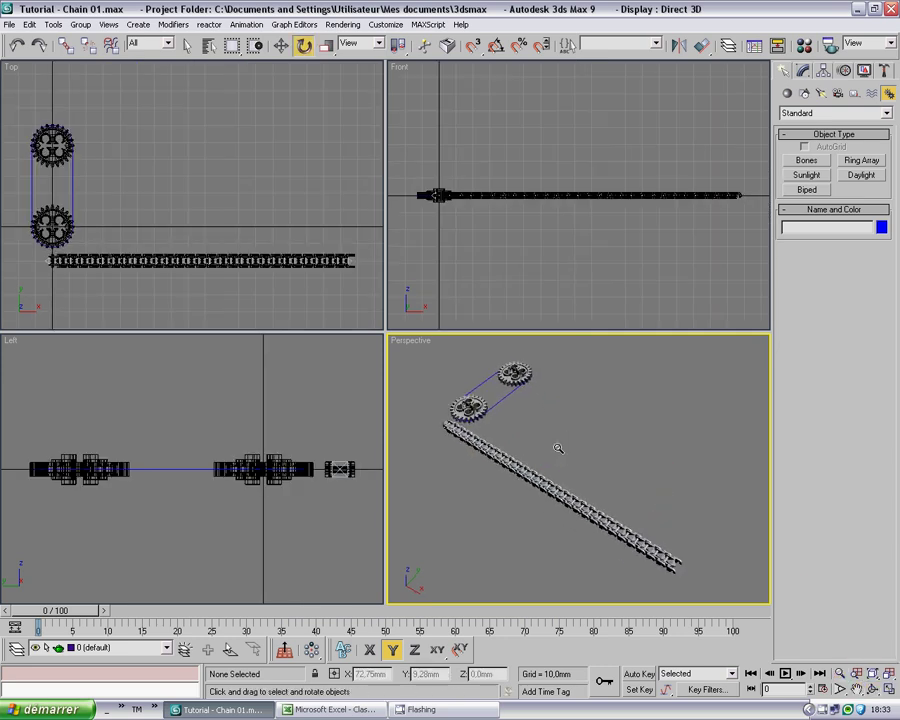